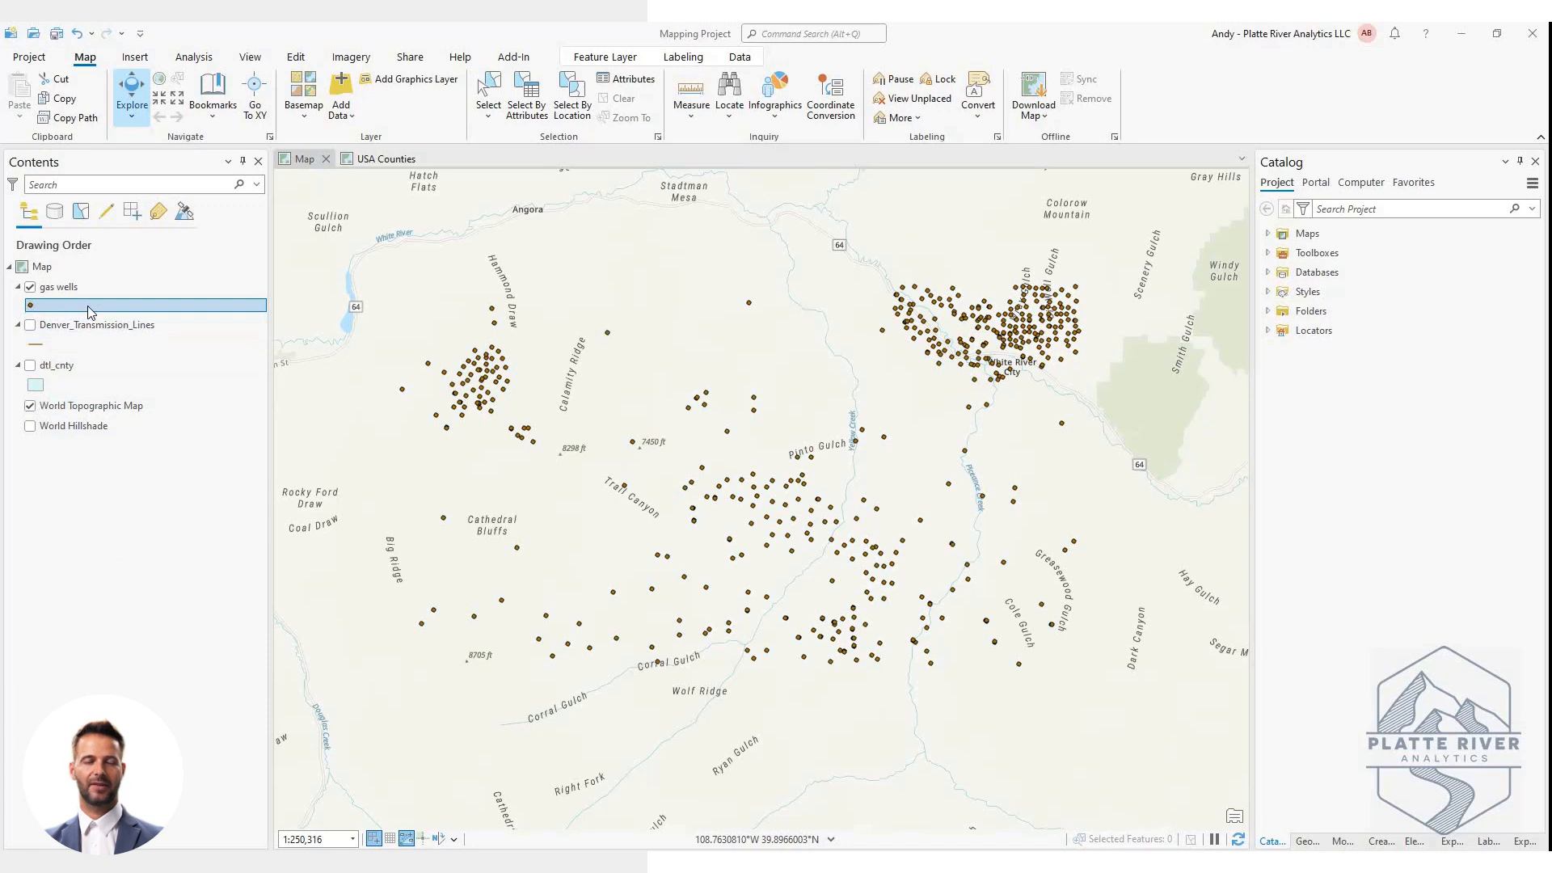
Recolor the gas wells point symbol to a dark blue
{"action": "right_click", "coordinate": [31, 307]}
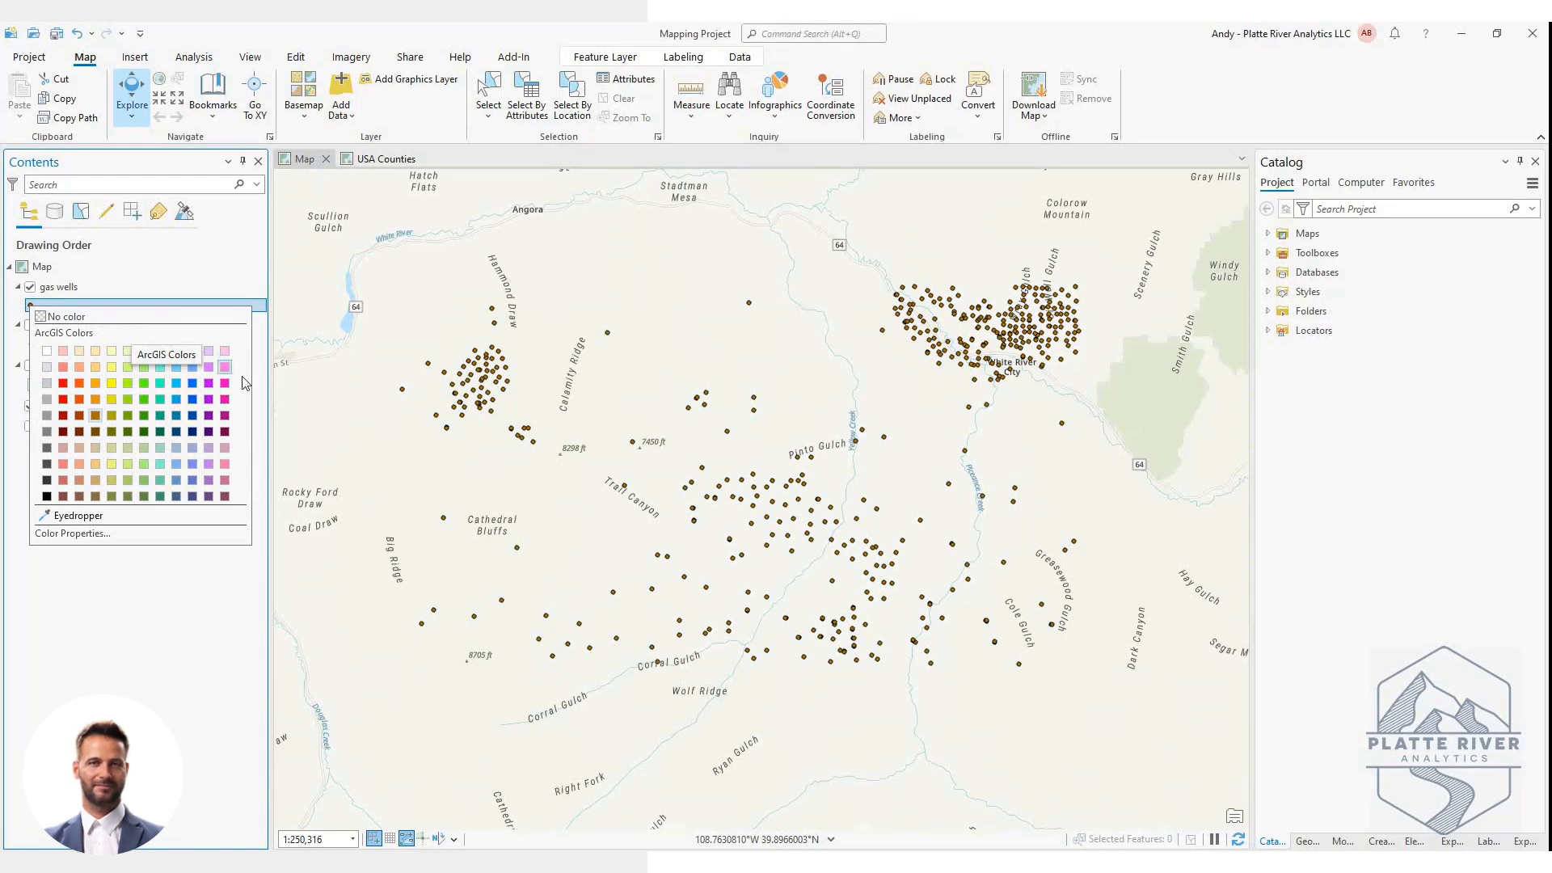
{"action": "left_click", "coordinate": [193, 415]}
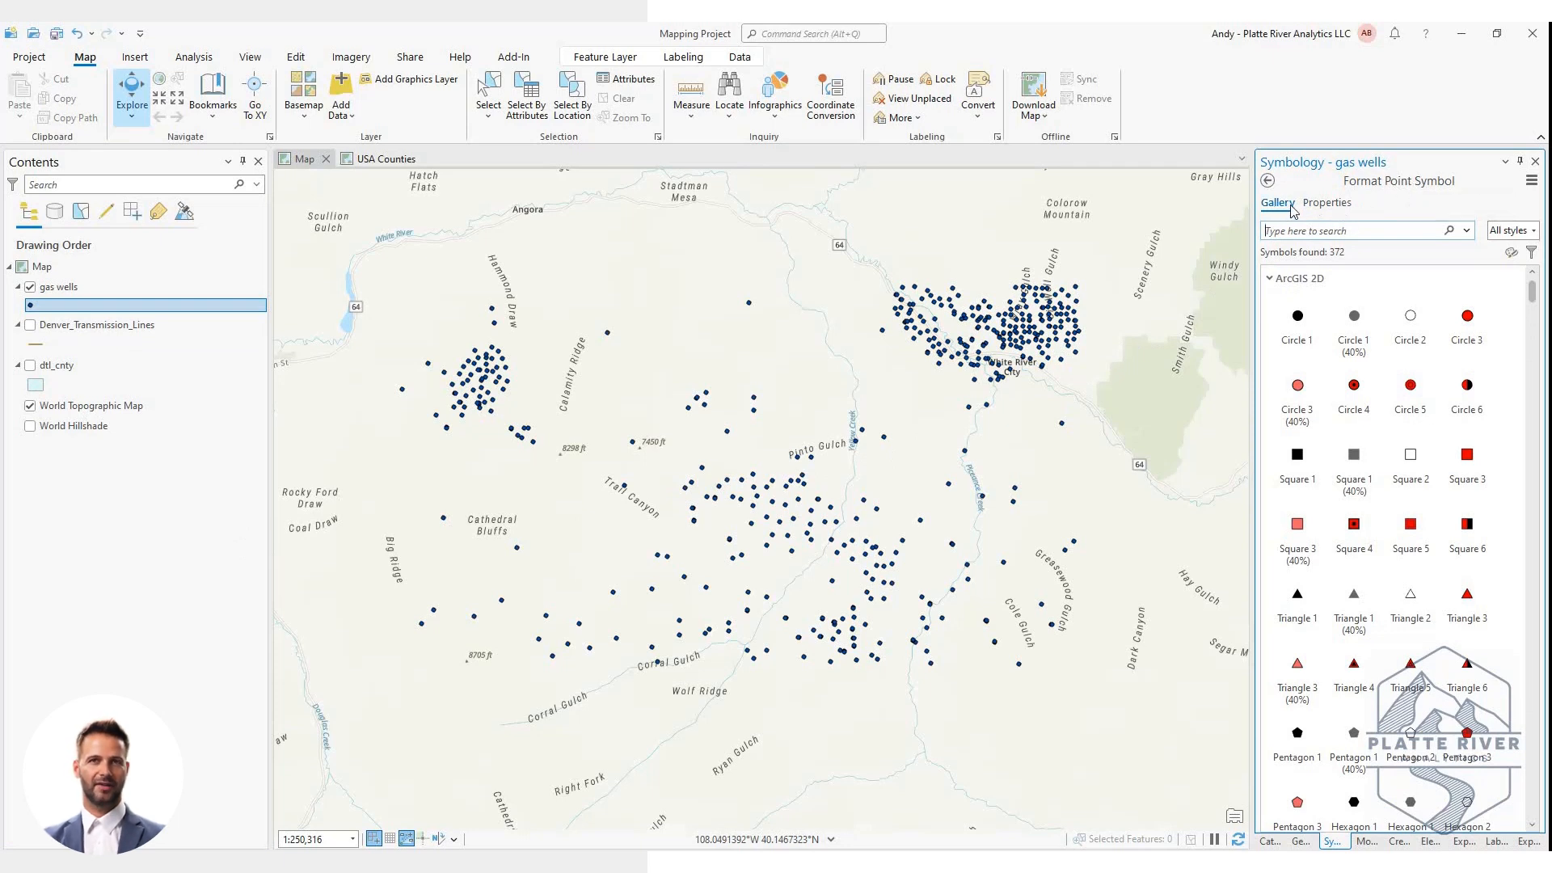
Examine the ready-made point symbols in the gallery for the gas wells layer, including the shapes, place icons and pins
{"action": "left_click", "coordinate": [1467, 320]}
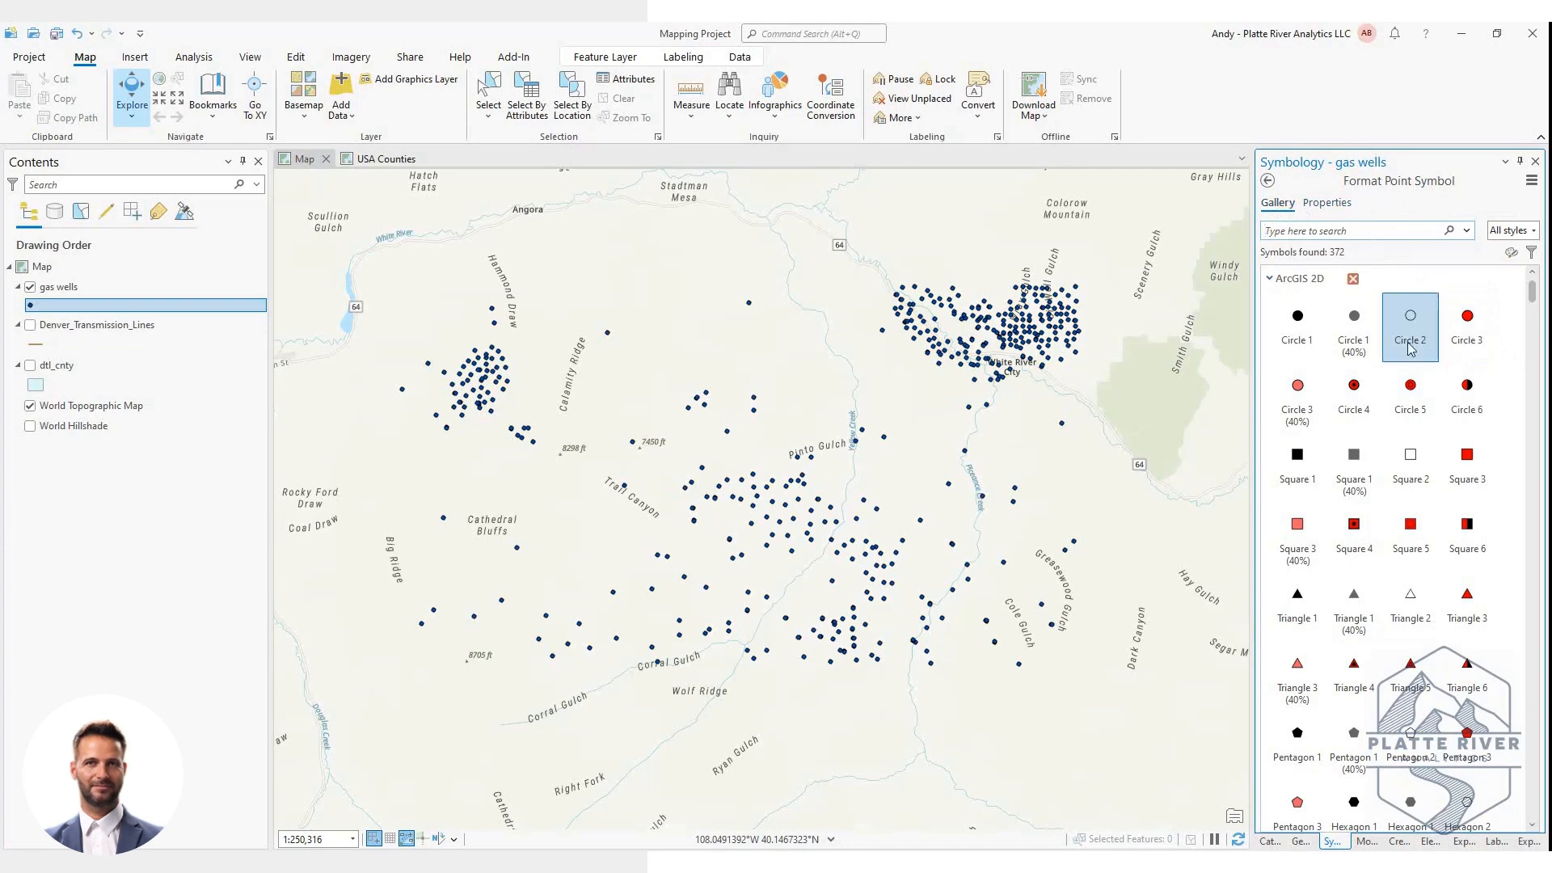
{"action": "scroll", "coordinate": [1517, 413], "scroll_direction": "down", "scroll_amount": 2}
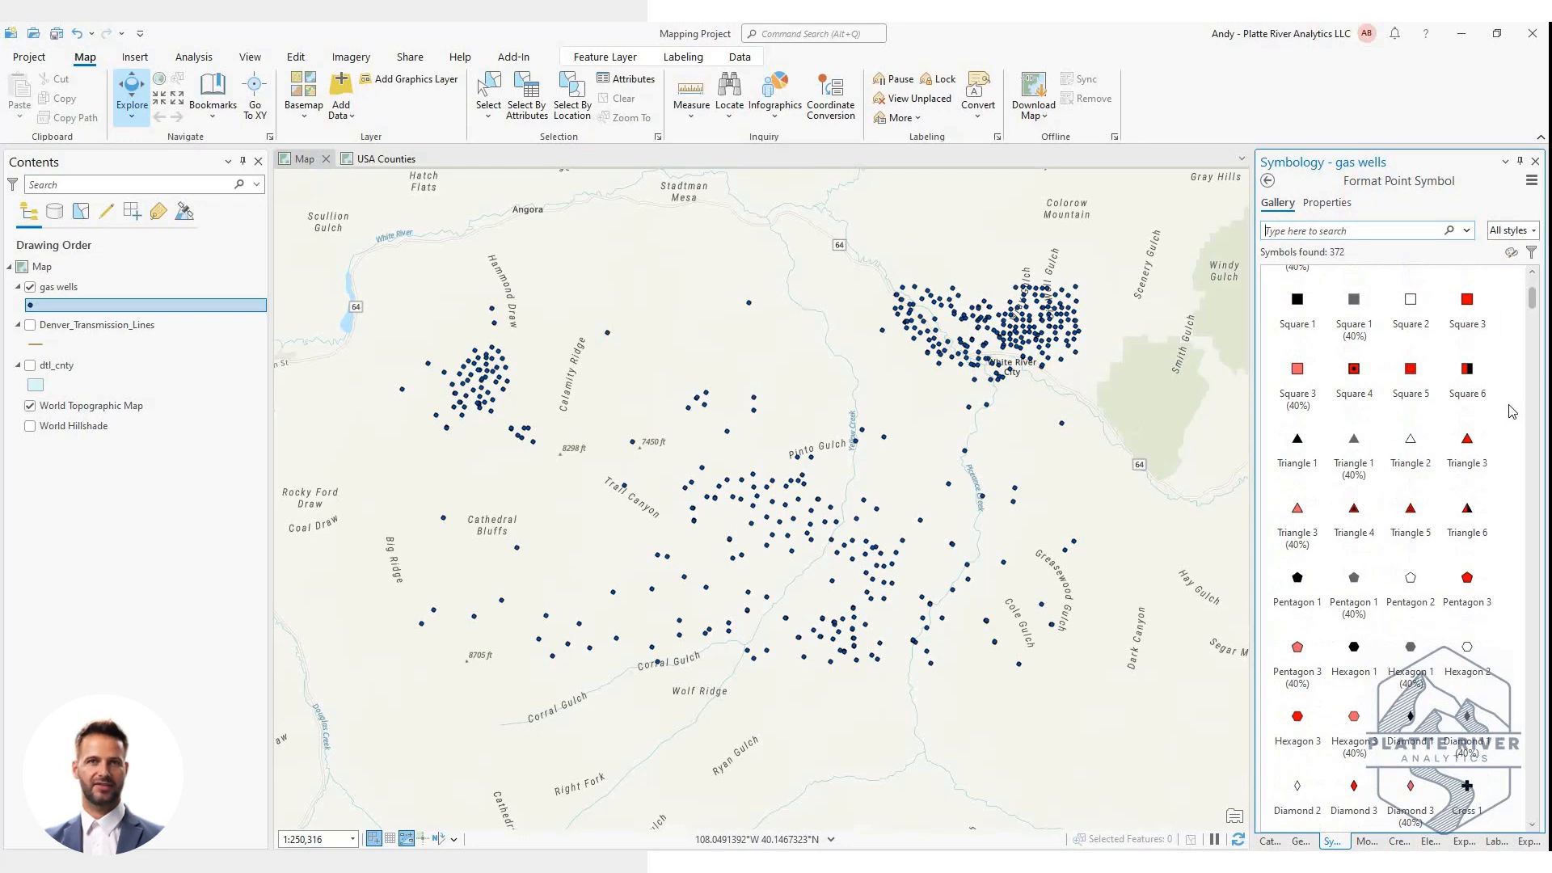
{"action": "scroll", "coordinate": [1512, 411], "scroll_direction": "down", "scroll_amount": 3}
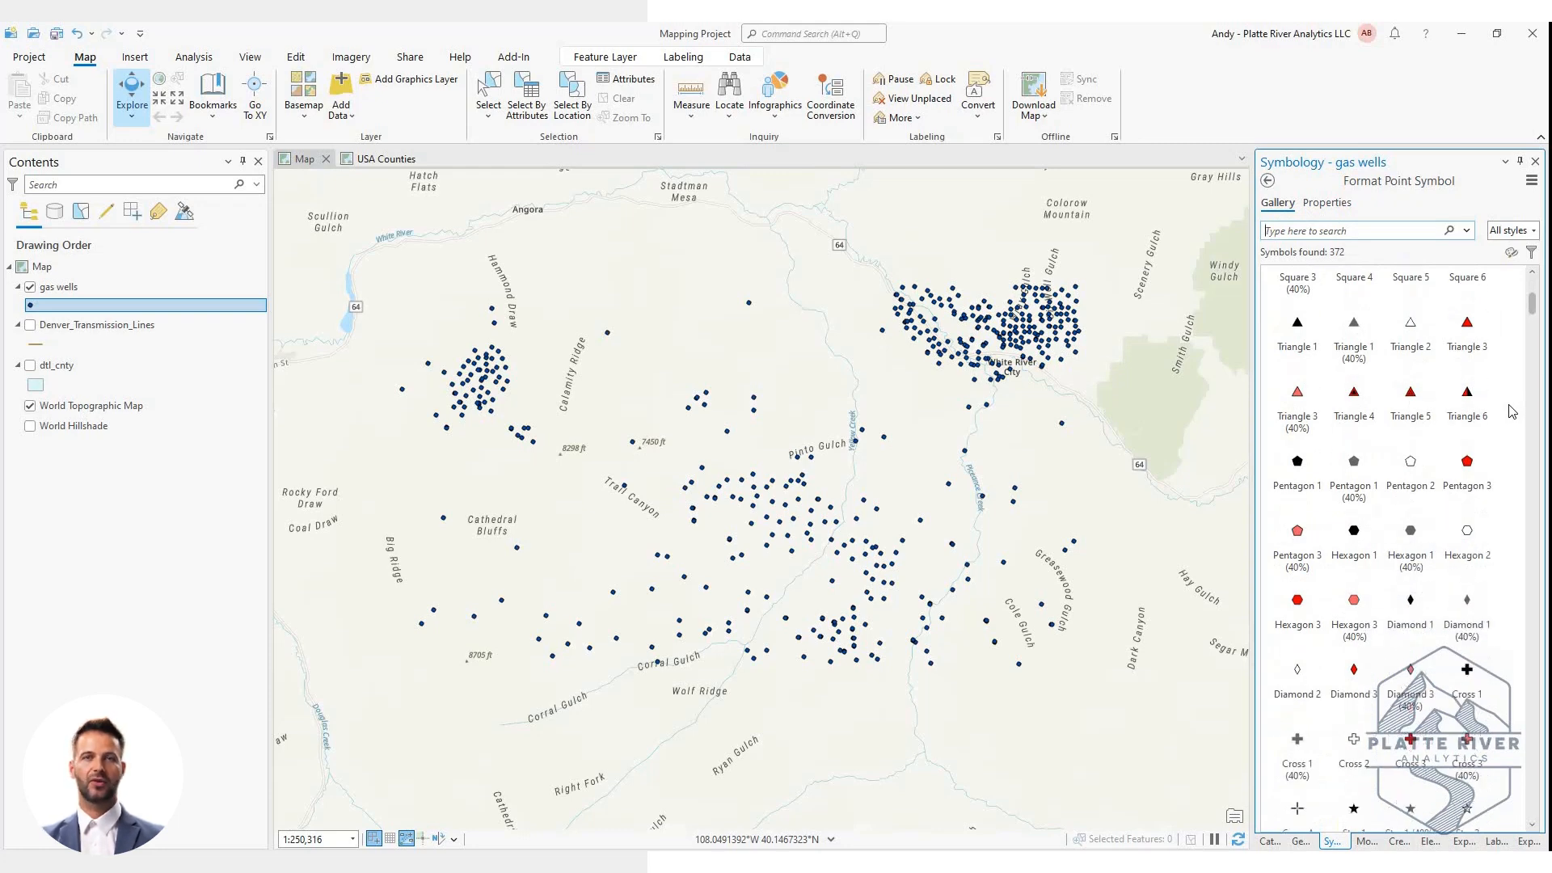
{"action": "scroll", "coordinate": [1512, 411], "scroll_direction": "down", "scroll_amount": 1}
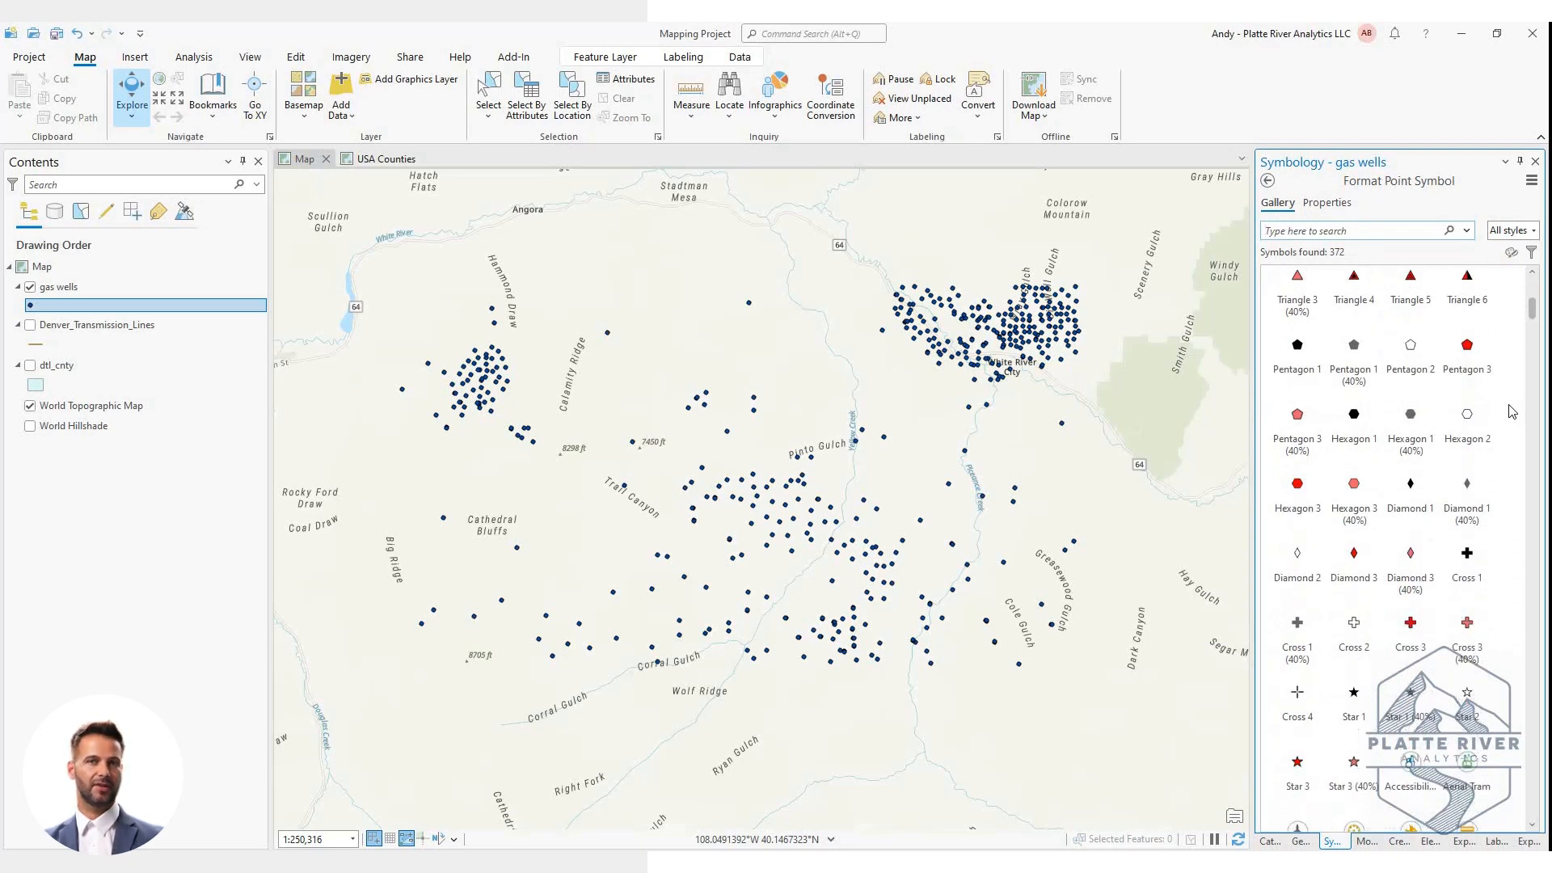
{"action": "scroll", "coordinate": [1512, 411], "scroll_direction": "down", "scroll_amount": 4}
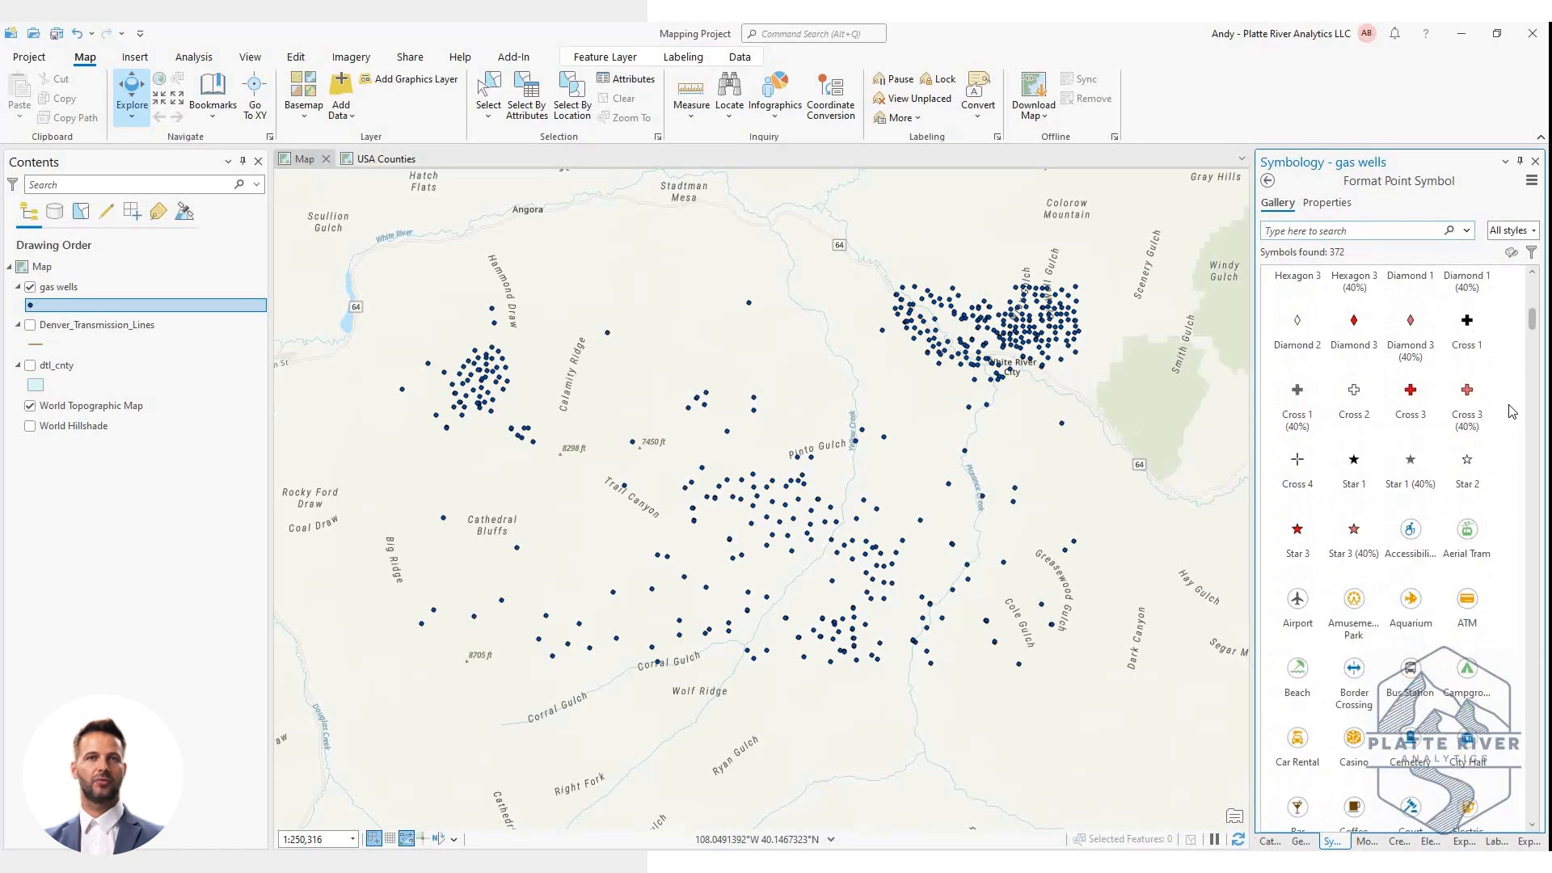
{"action": "scroll", "coordinate": [1512, 411], "scroll_direction": "down", "scroll_amount": 2}
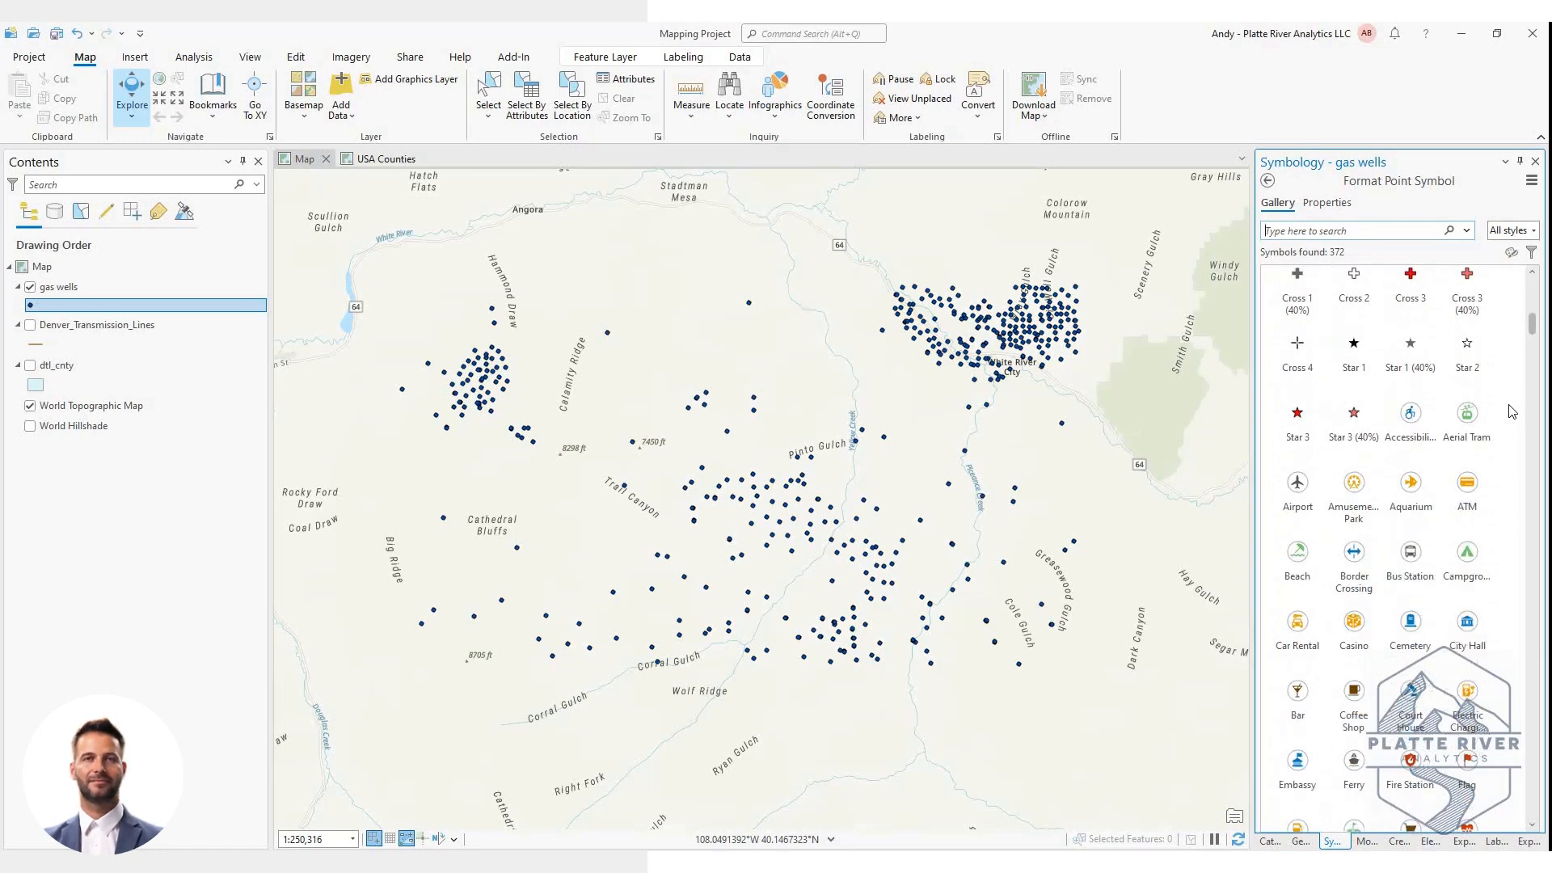
{"action": "scroll", "coordinate": [1512, 410], "scroll_direction": "down", "scroll_amount": 2}
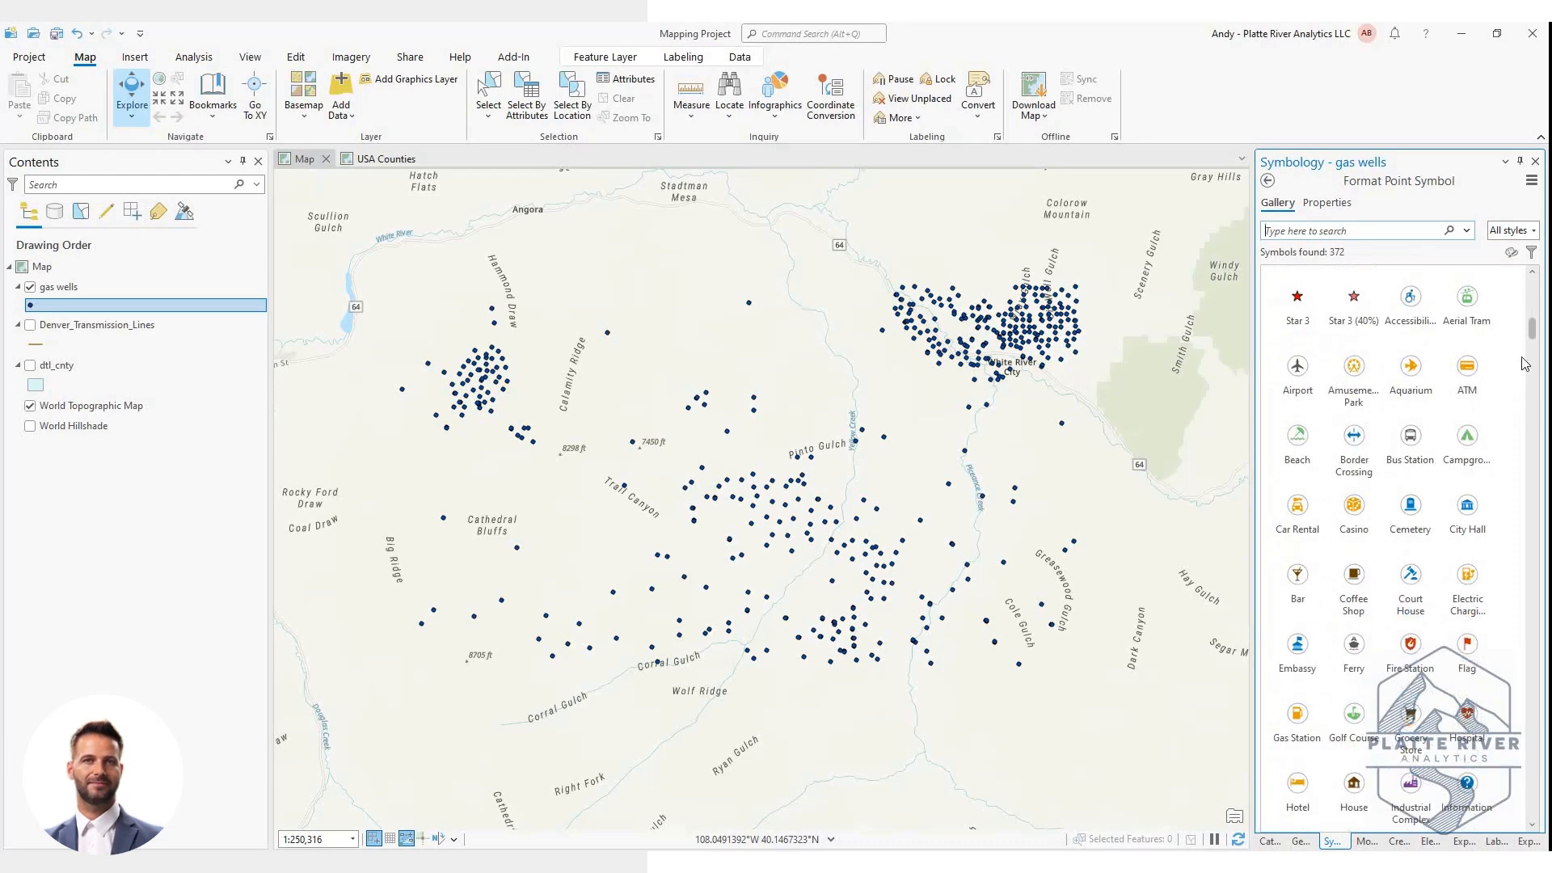
{"action": "left_click_drag", "start_coordinate": [1533, 334], "coordinate": [1537, 469]}
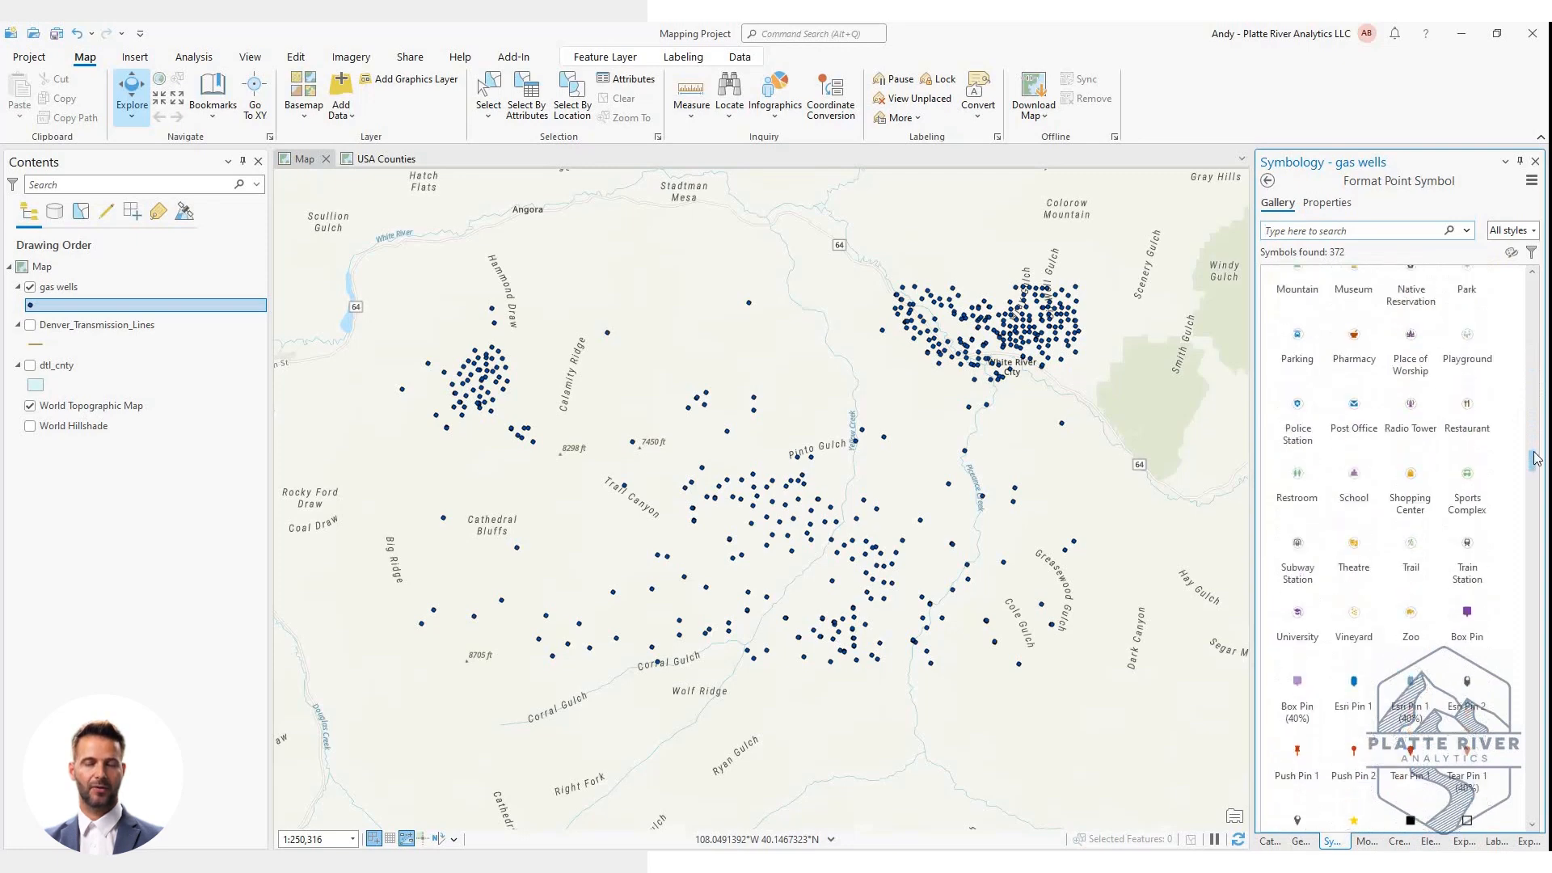
{"action": "scroll", "coordinate": [1420, 323], "scroll_direction": "up", "scroll_amount": 10}
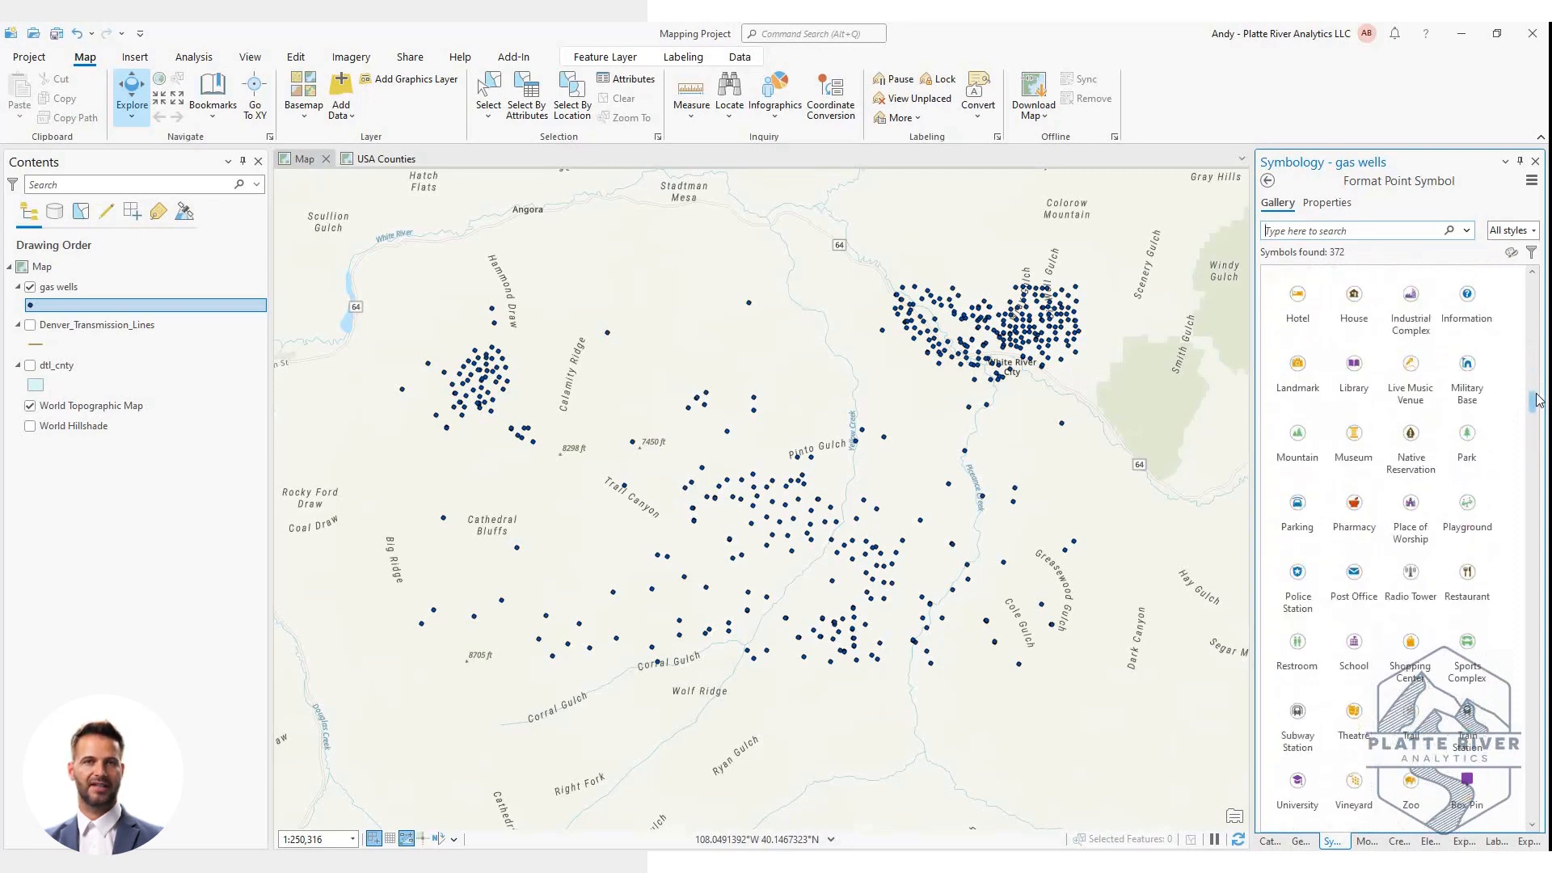
Give the gas wells point symbol a green outline 1 pt wide and a size of 6 pt, and apply the changes
{"action": "left_click", "coordinate": [1345, 206]}
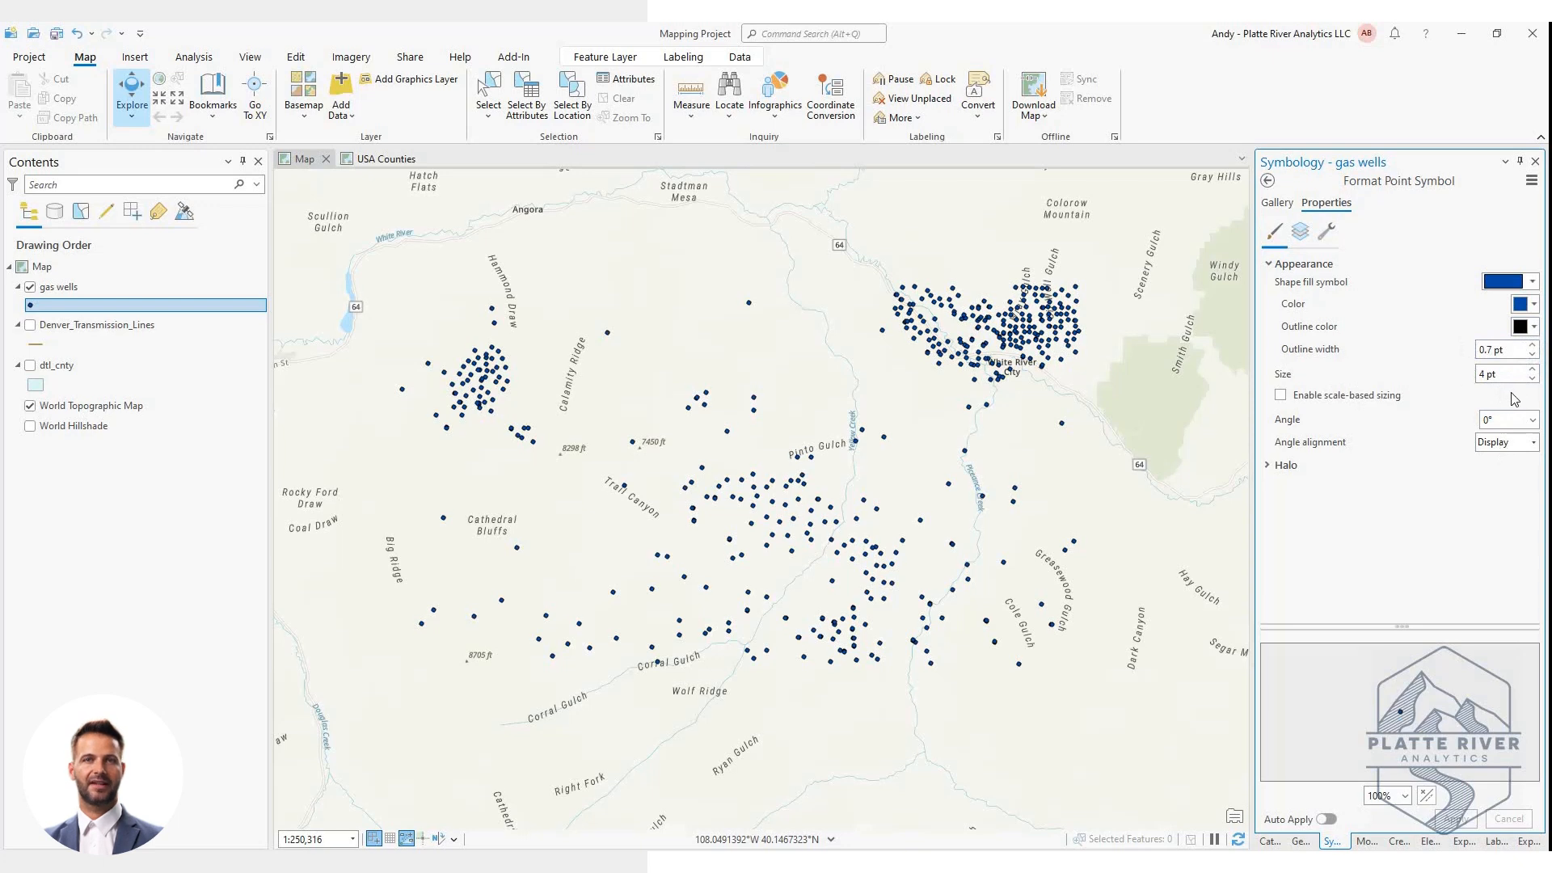
{"action": "left_click", "coordinate": [1534, 327]}
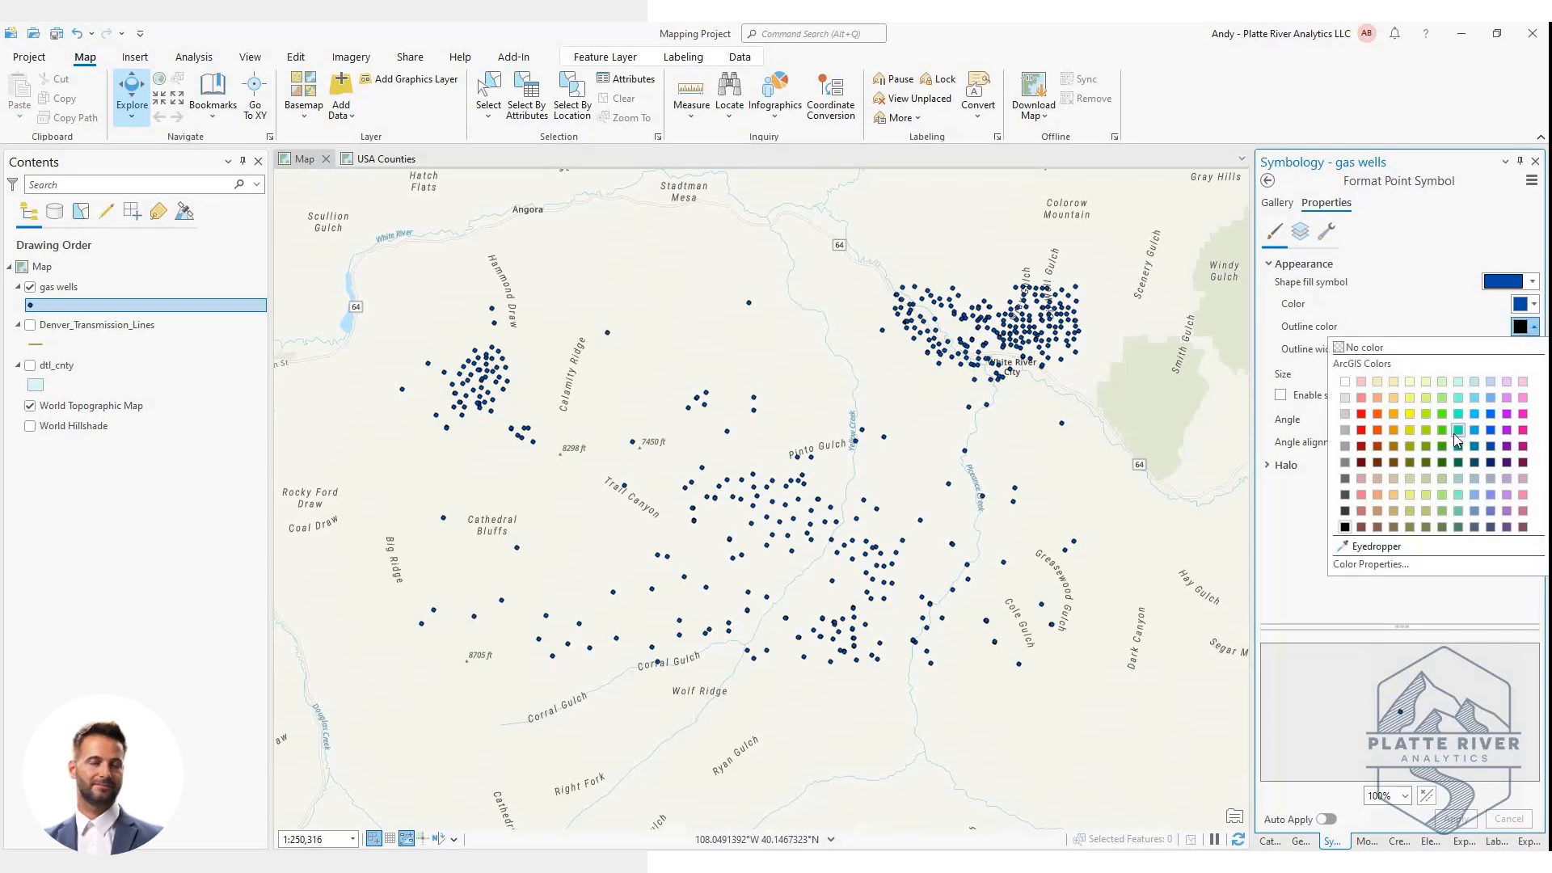
{"action": "left_click", "coordinate": [1444, 417]}
{"action": "left_click", "coordinate": [1534, 346]}
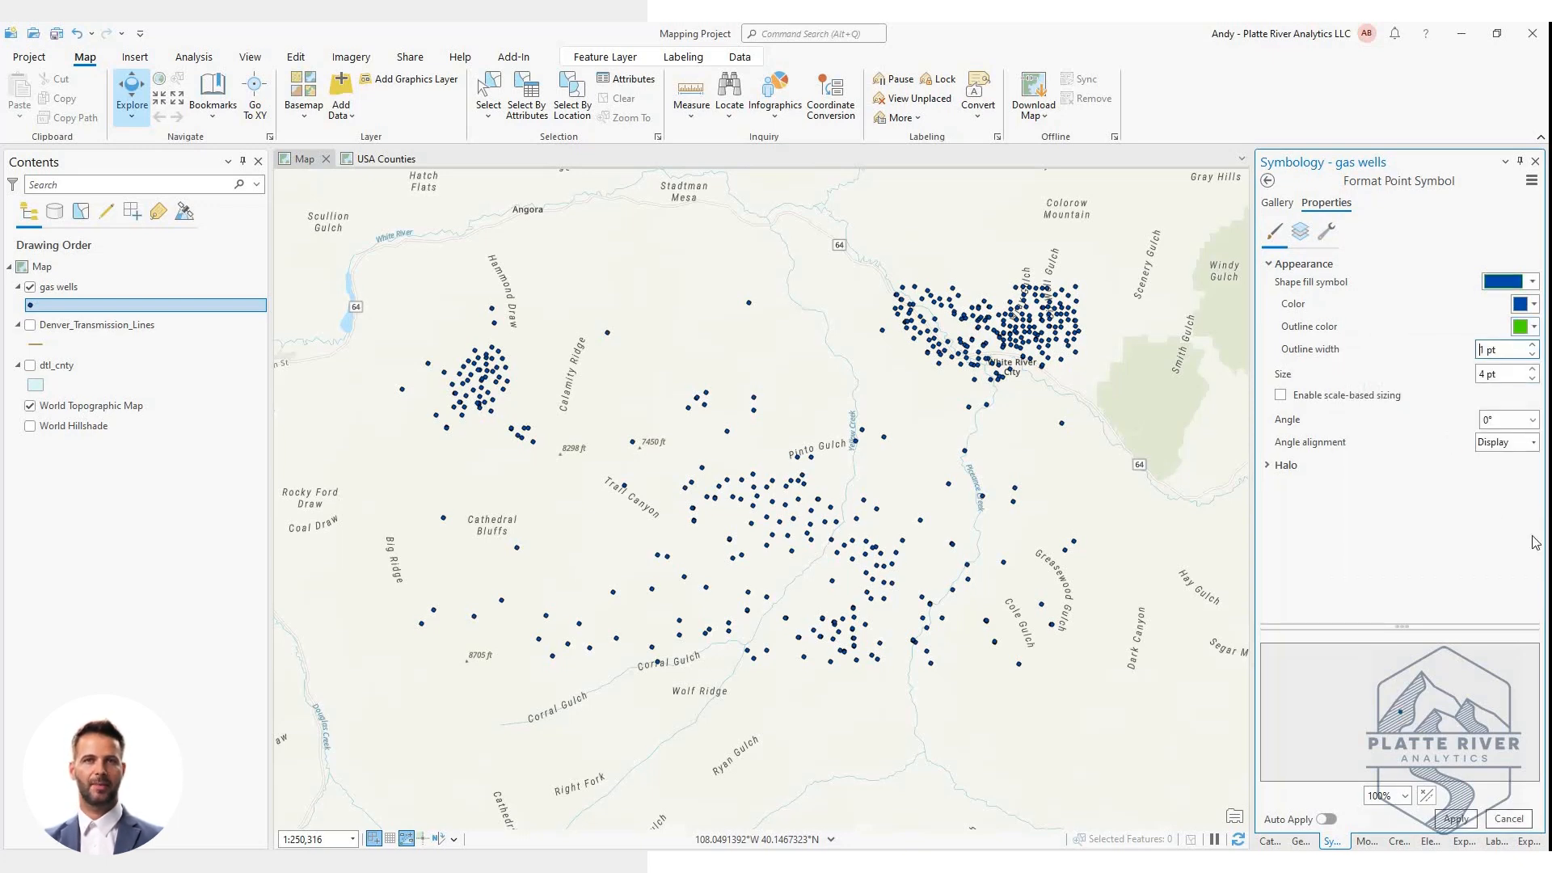
{"action": "left_click", "coordinate": [1532, 369]}
{"action": "left_click", "coordinate": [1532, 369]}
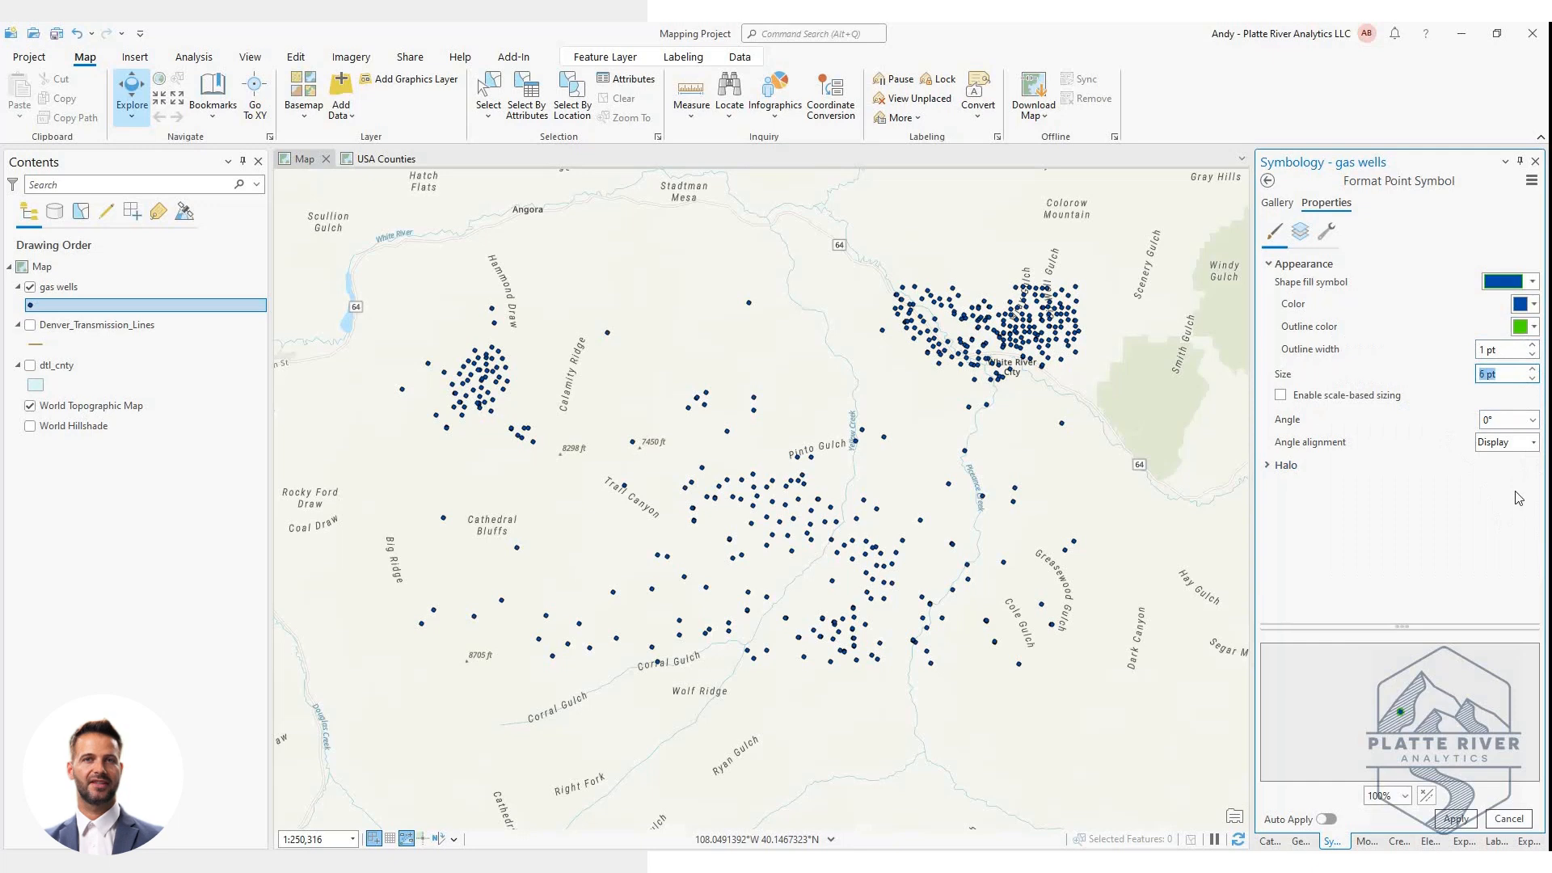
{"action": "left_click", "coordinate": [1460, 819]}
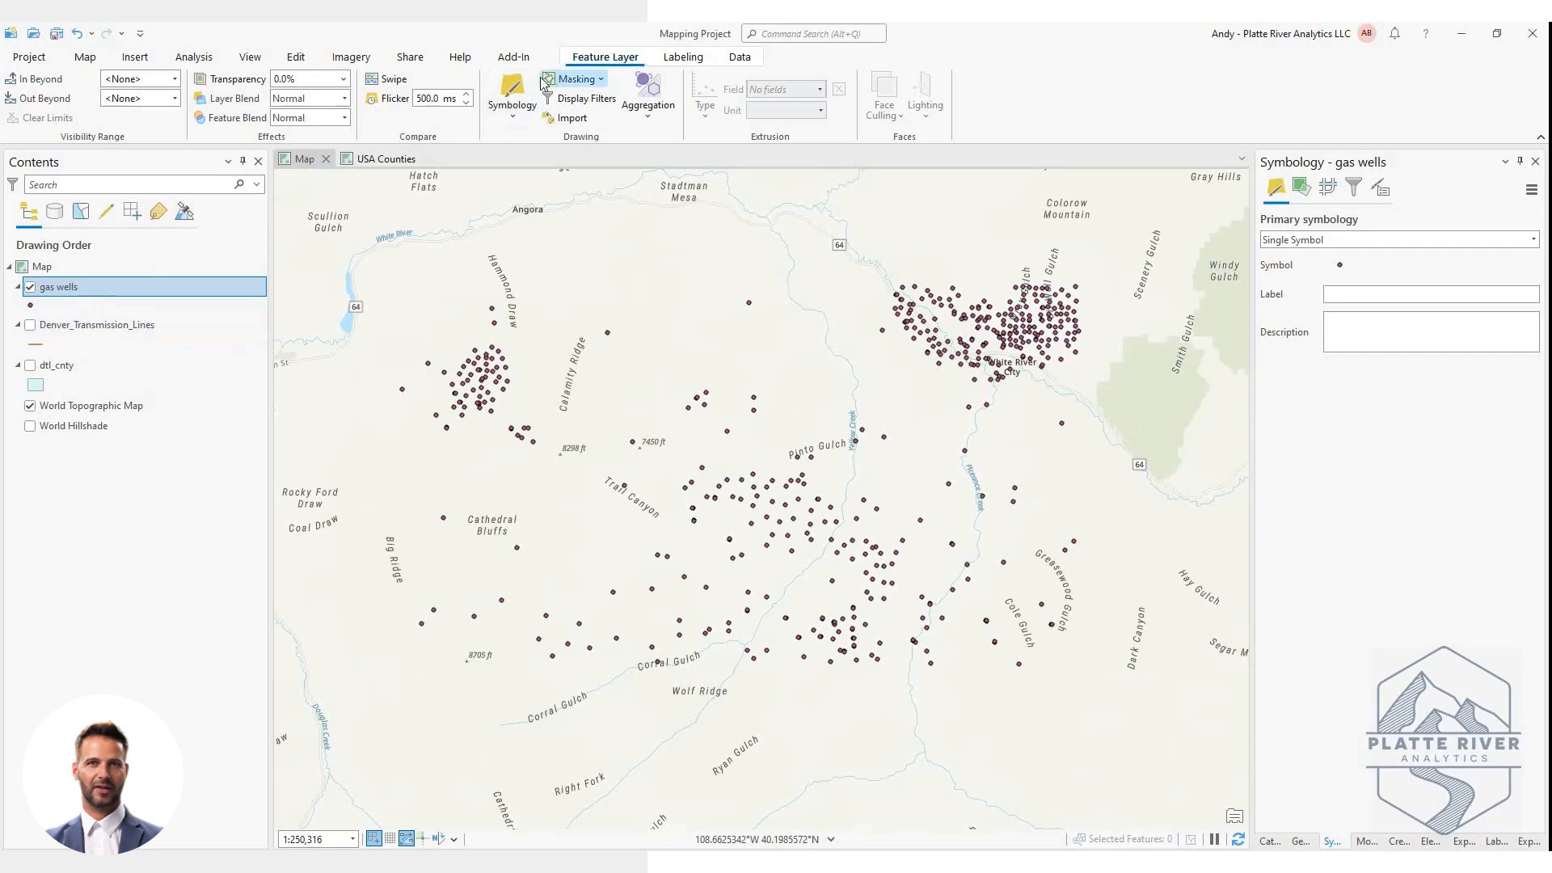
Symbolize the gas wells layer by Unique Values on the Facil_Stat field, using a dark, saturated multicolor scheme
{"action": "left_click", "coordinate": [513, 120]}
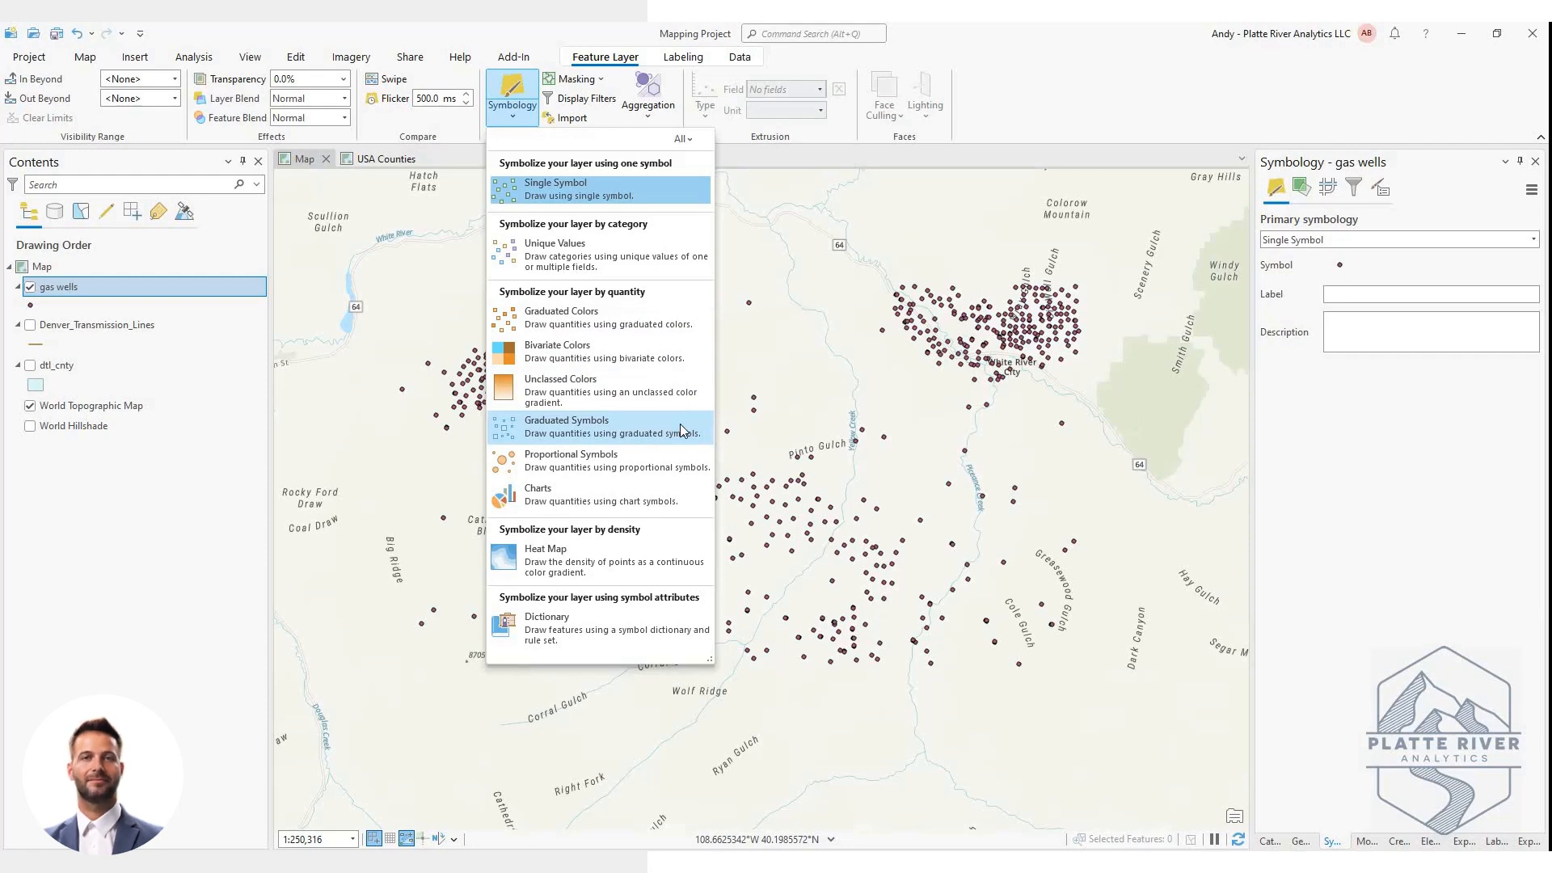
{"action": "left_click", "coordinate": [678, 257]}
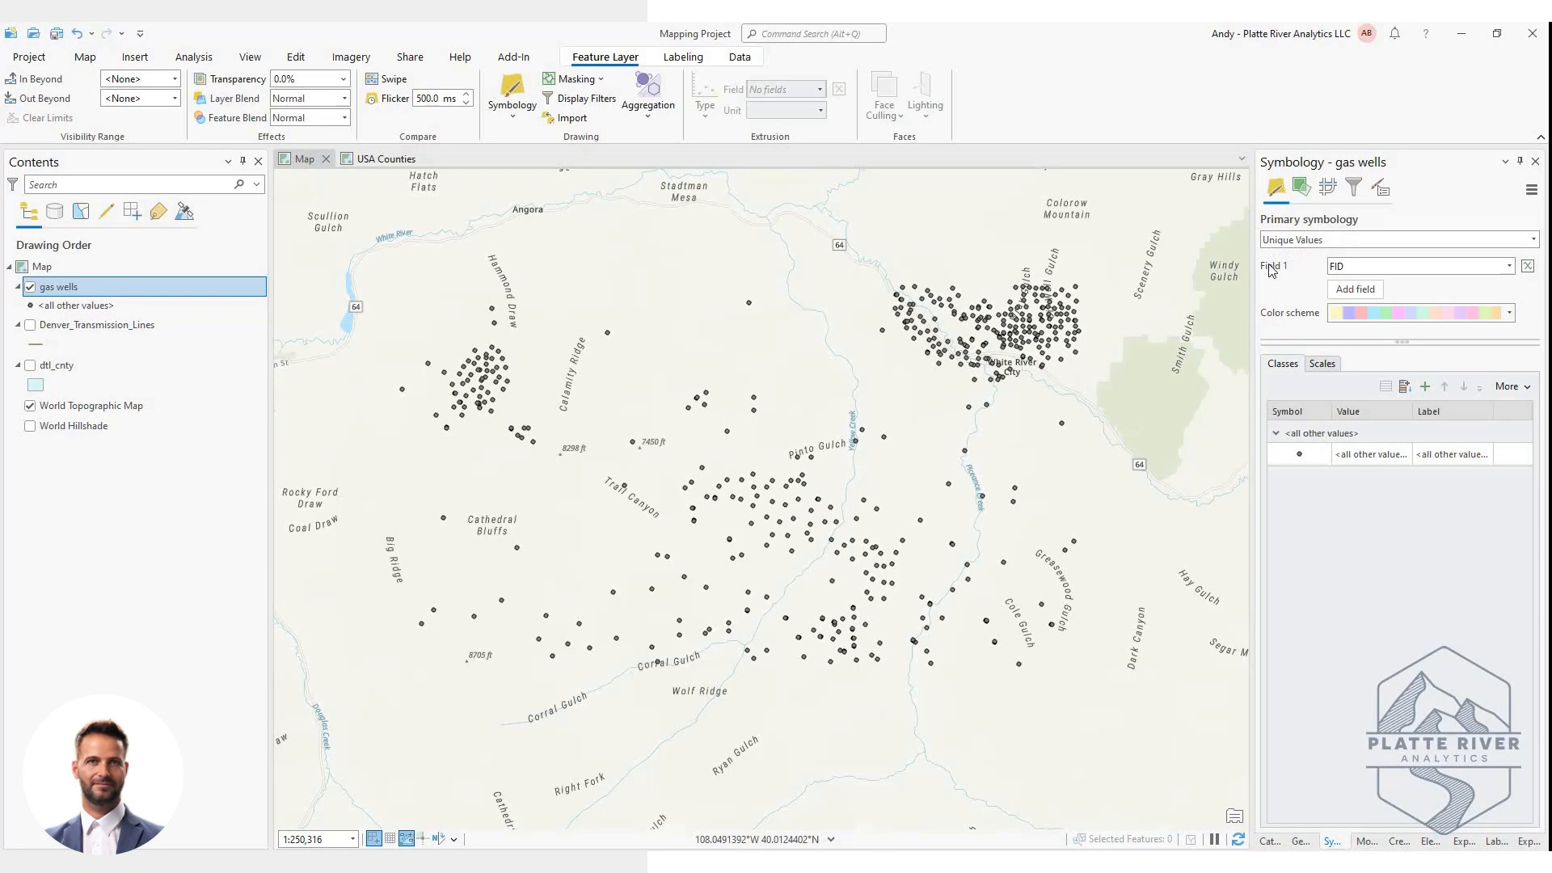
{"action": "left_click", "coordinate": [1509, 266]}
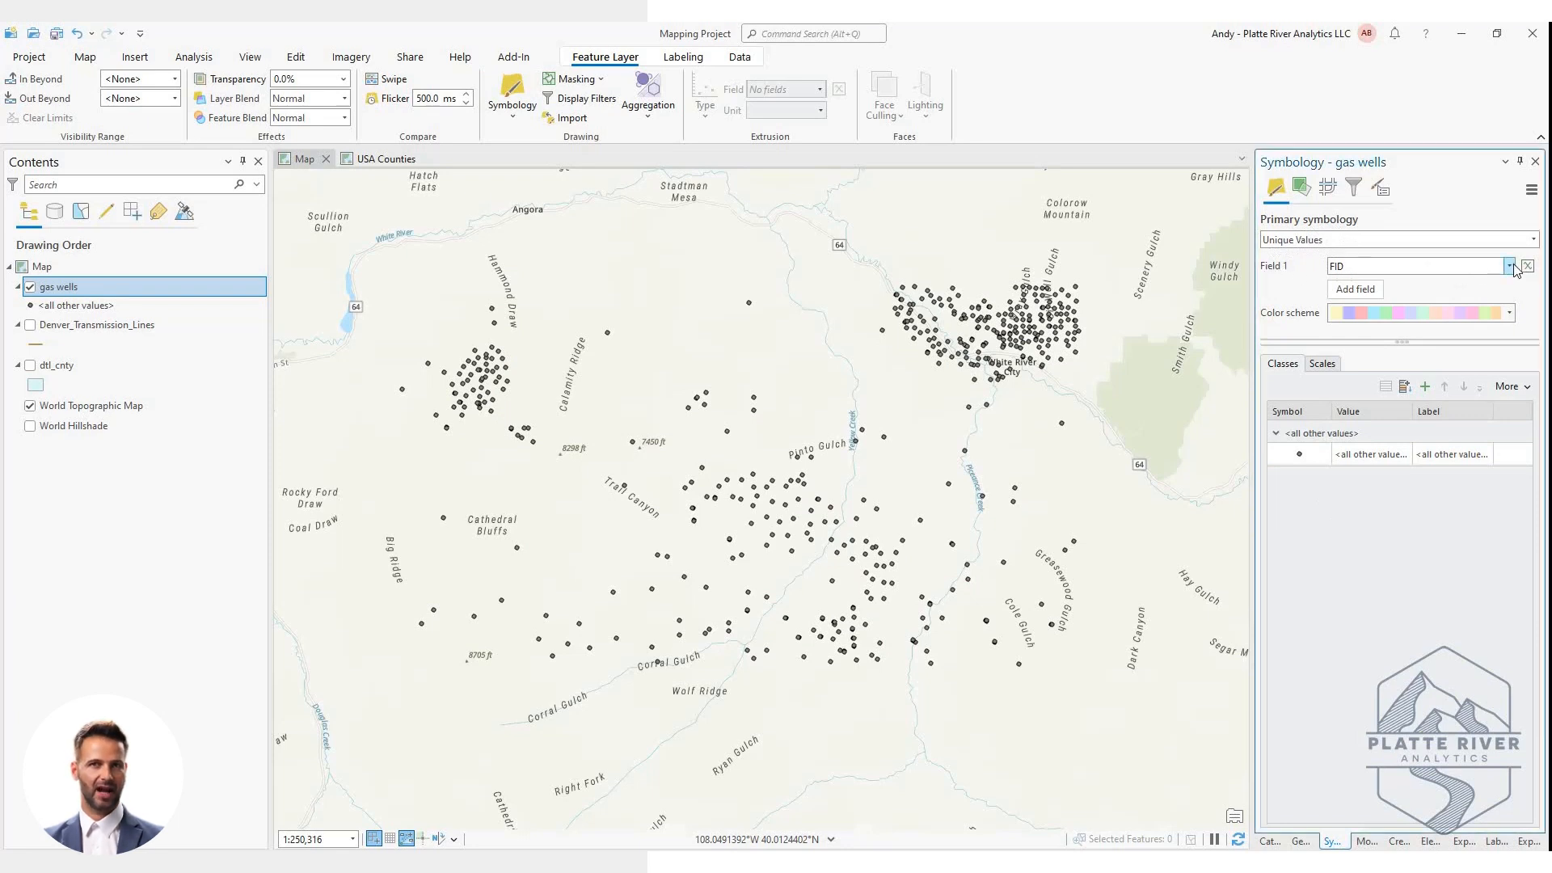
{"action": "scroll", "coordinate": [1484, 354], "scroll_direction": "down", "scroll_amount": 1}
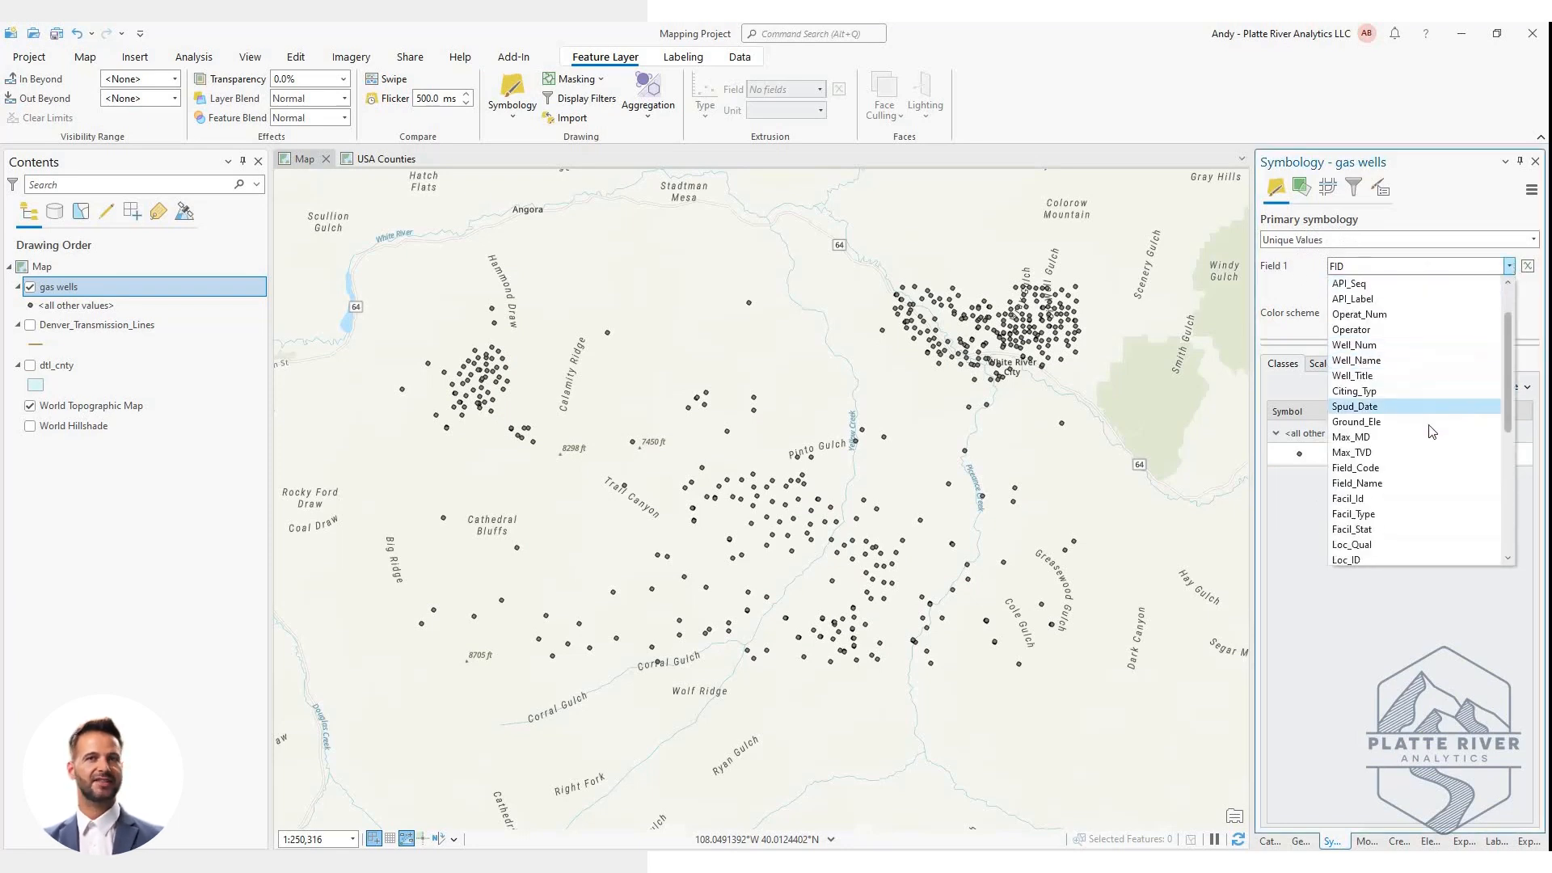
{"action": "left_click", "coordinate": [1379, 536]}
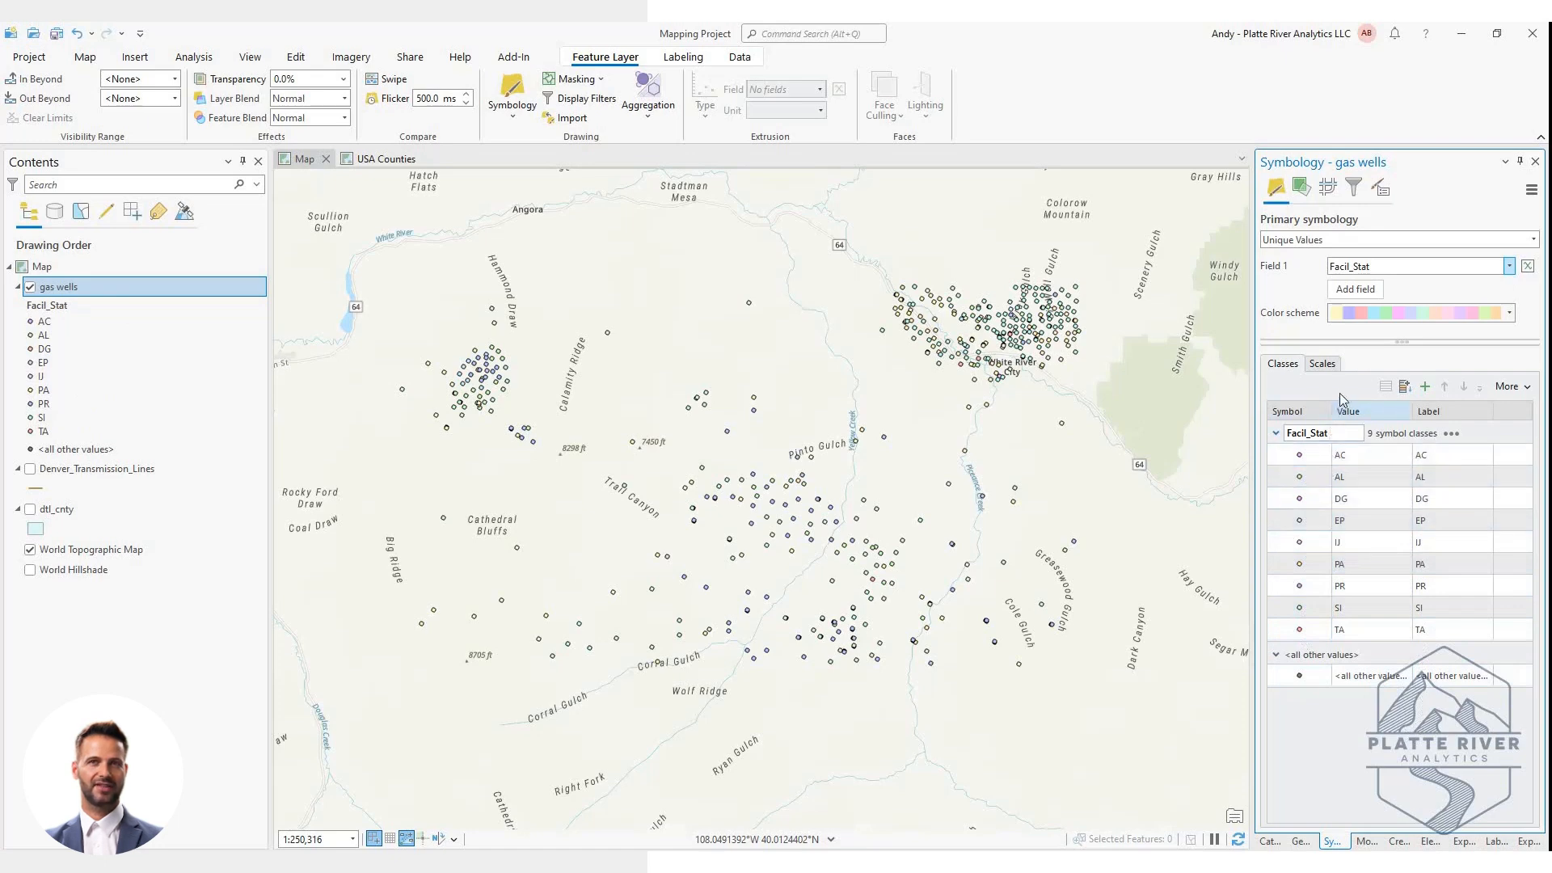
{"action": "left_click", "coordinate": [1358, 321]}
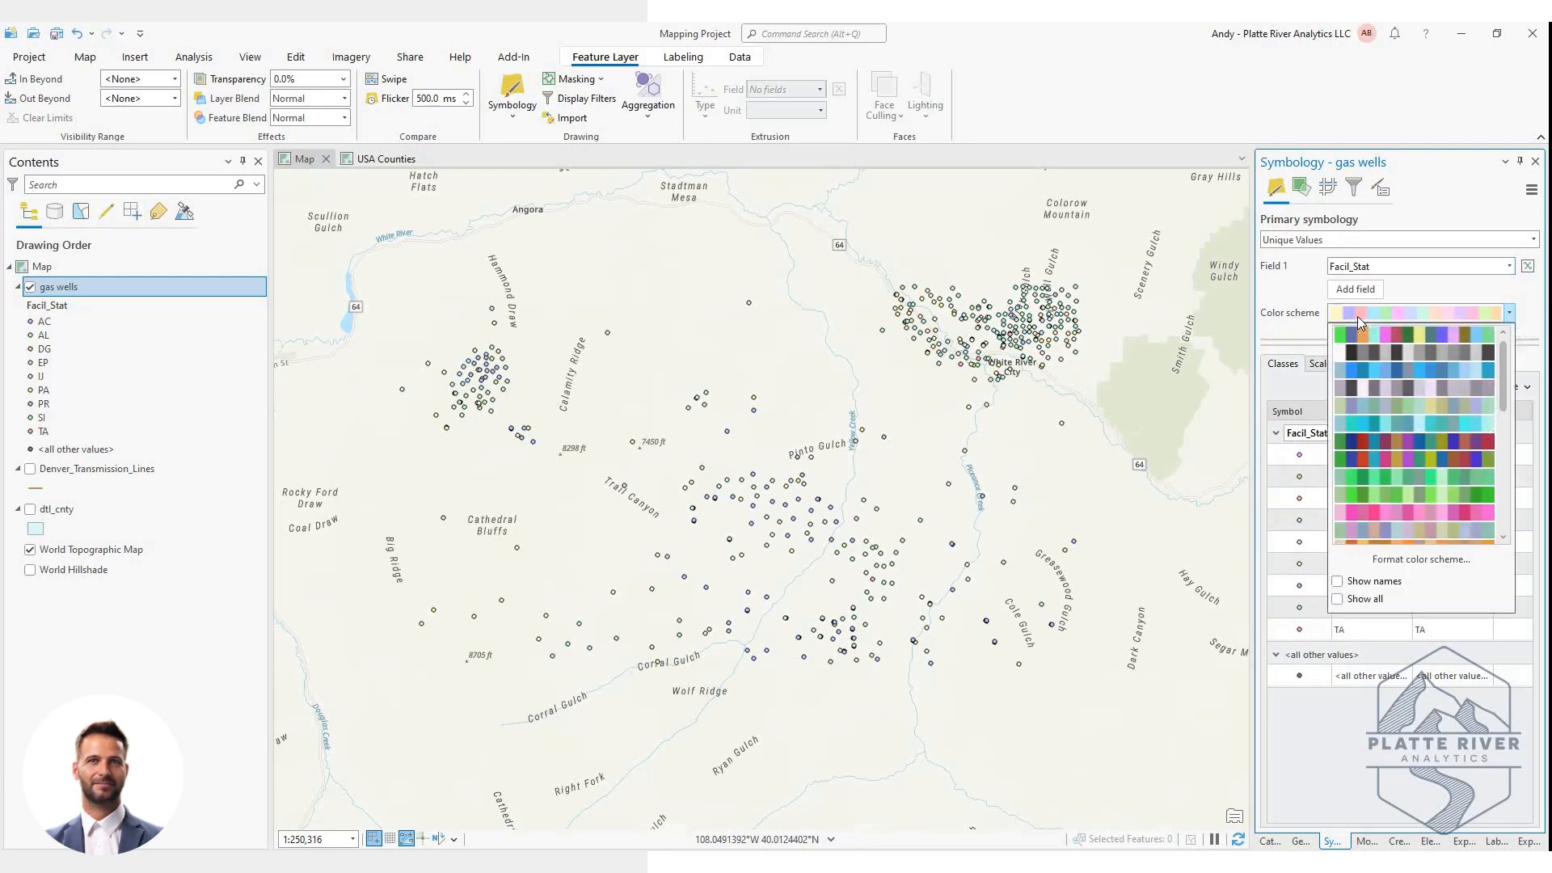
{"action": "left_click", "coordinate": [1389, 439]}
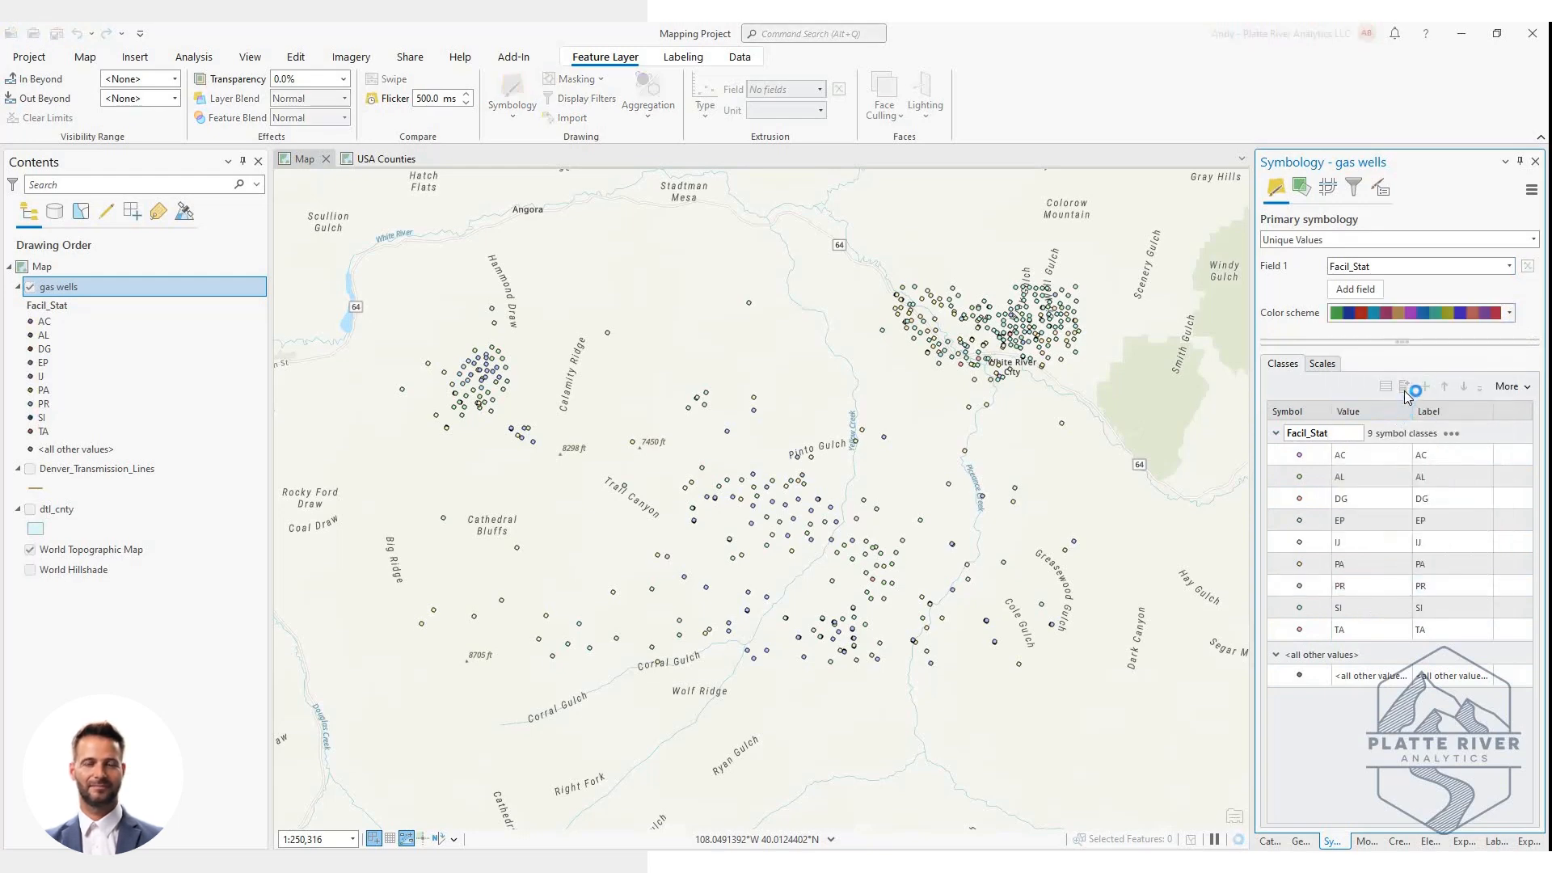
Relabel the PR class as Producing and the DG class as Drilling in the gas wells symbology
{"action": "left_click", "coordinate": [1330, 457]}
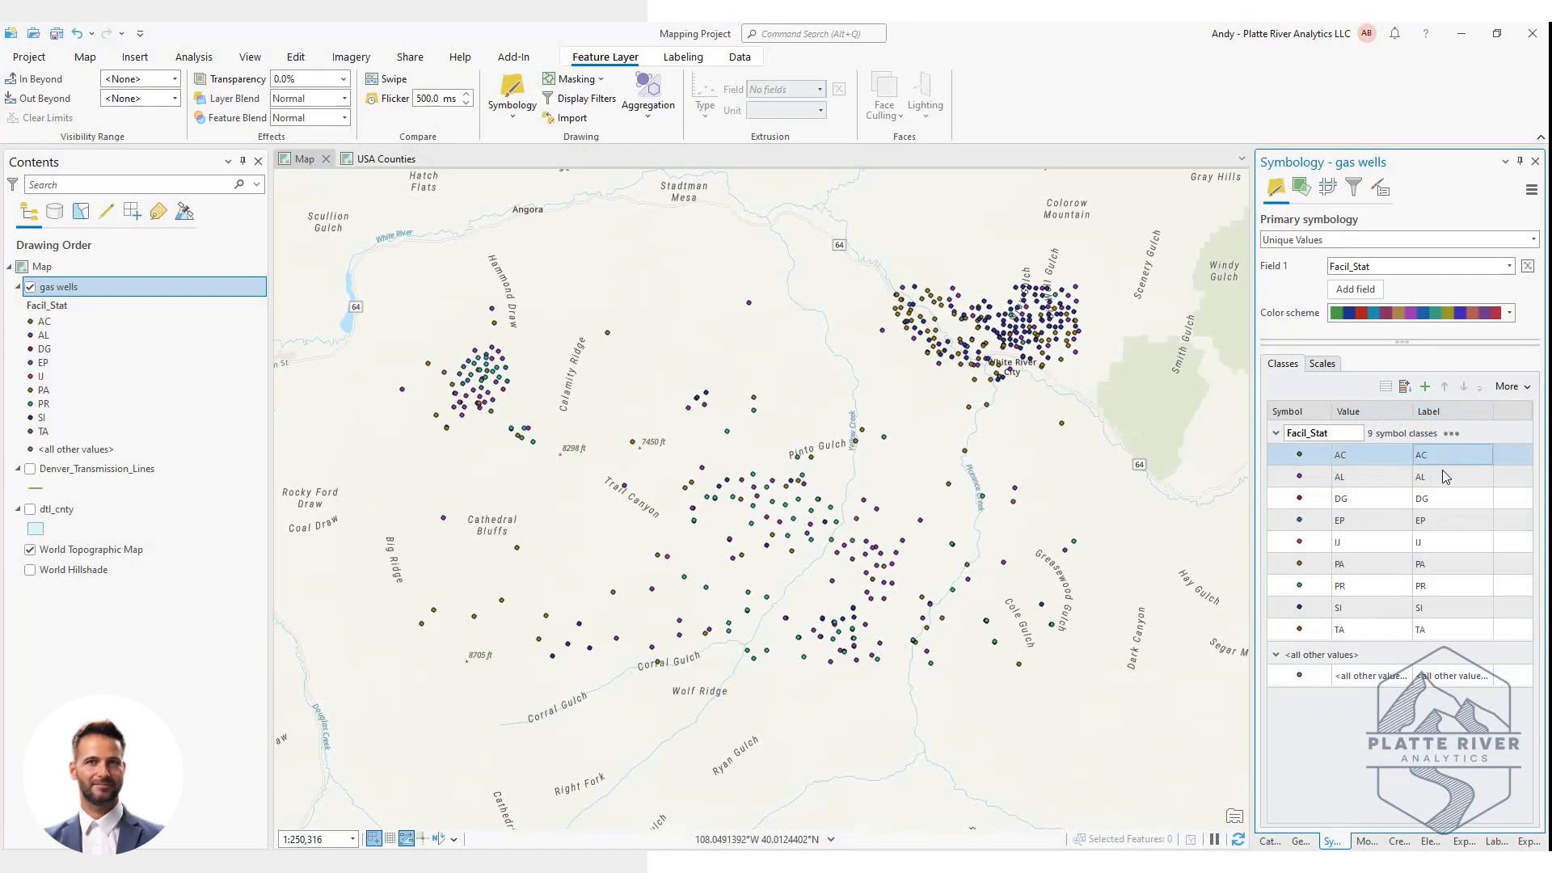
{"action": "left_click", "coordinate": [1467, 587]}
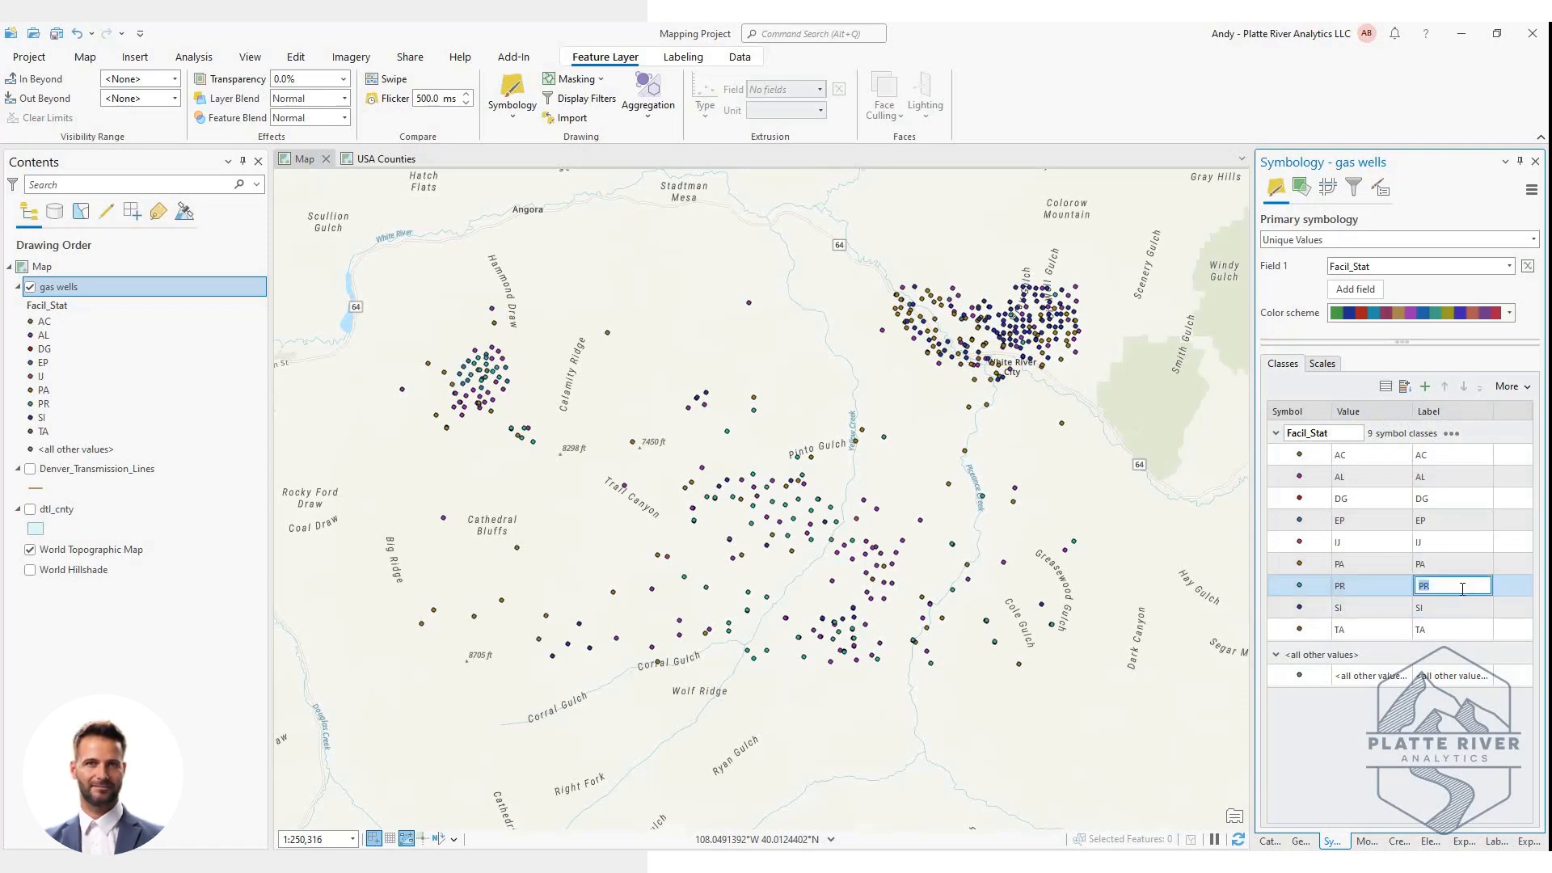
{"action": "type", "text": "Producing"}
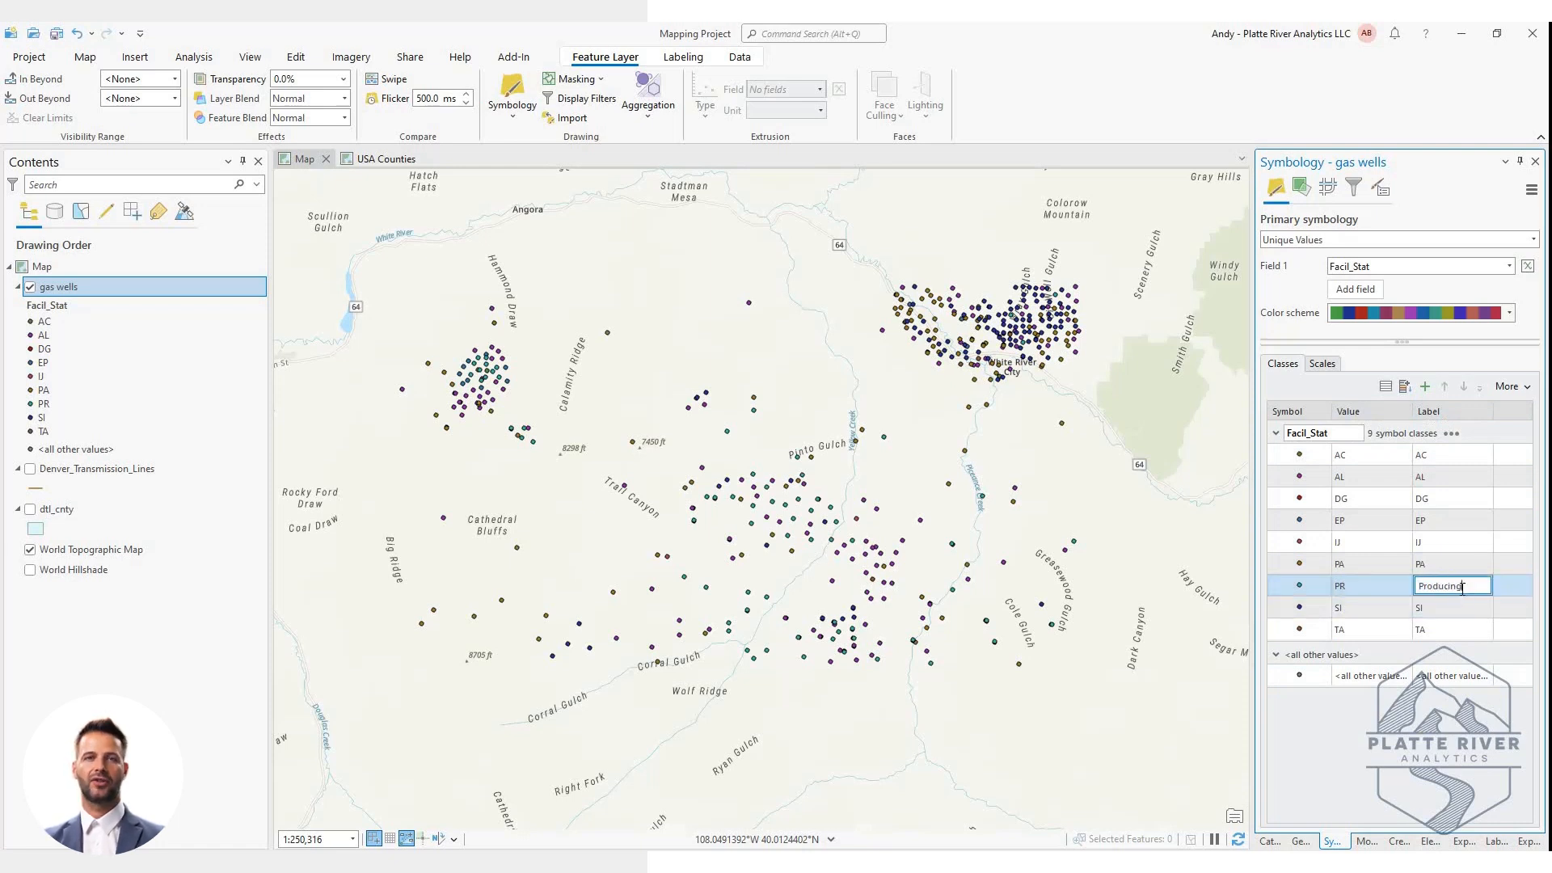
{"action": "key", "text": "Return"}
{"action": "left_click", "coordinate": [1446, 502]}
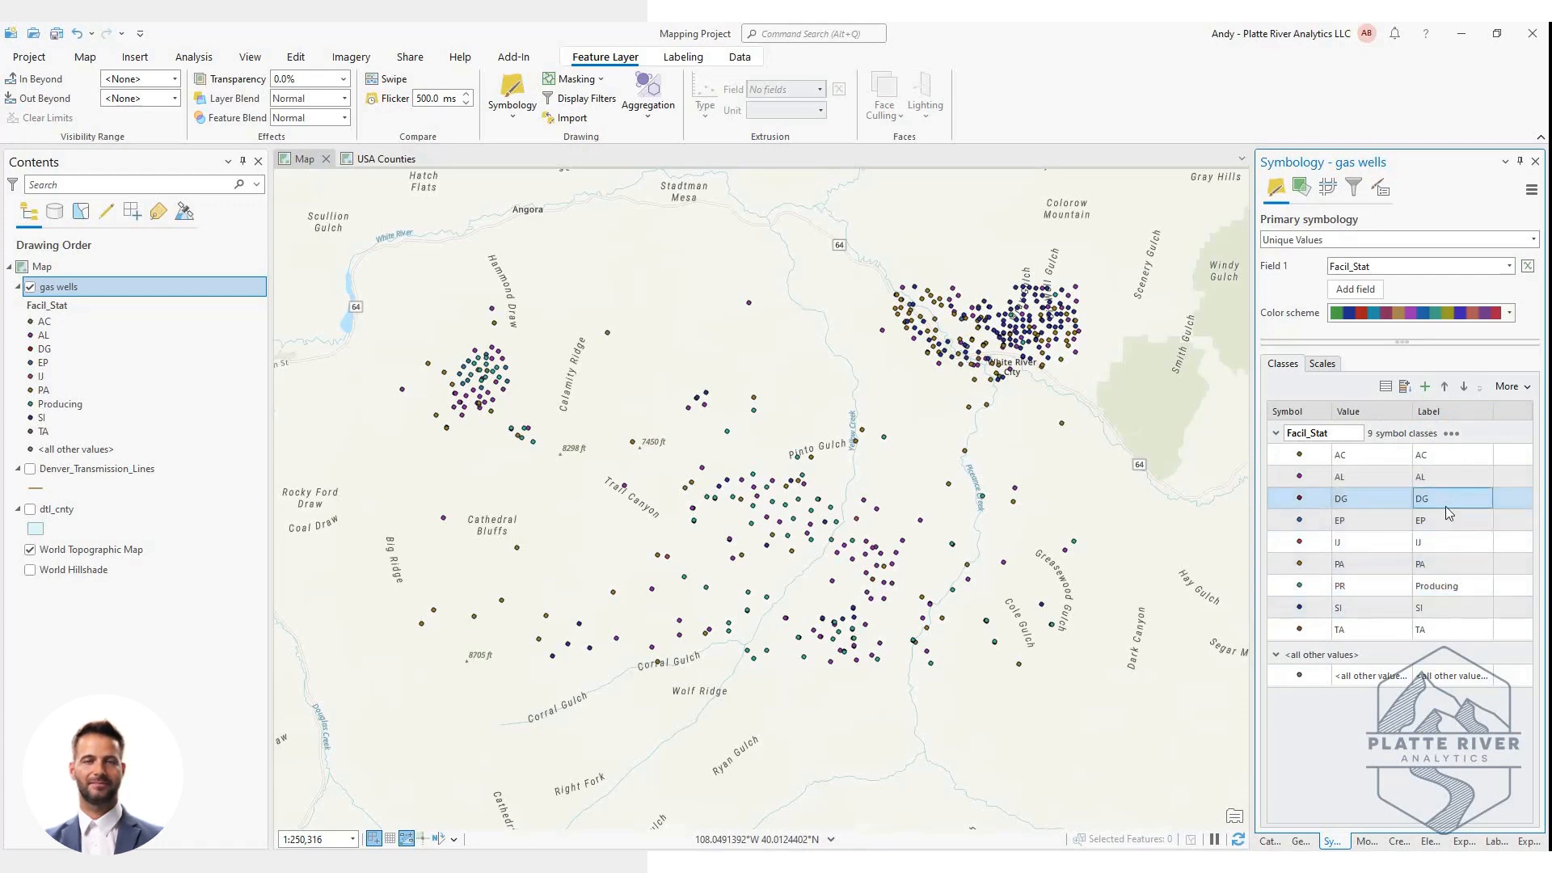
{"action": "type", "text": "D"}
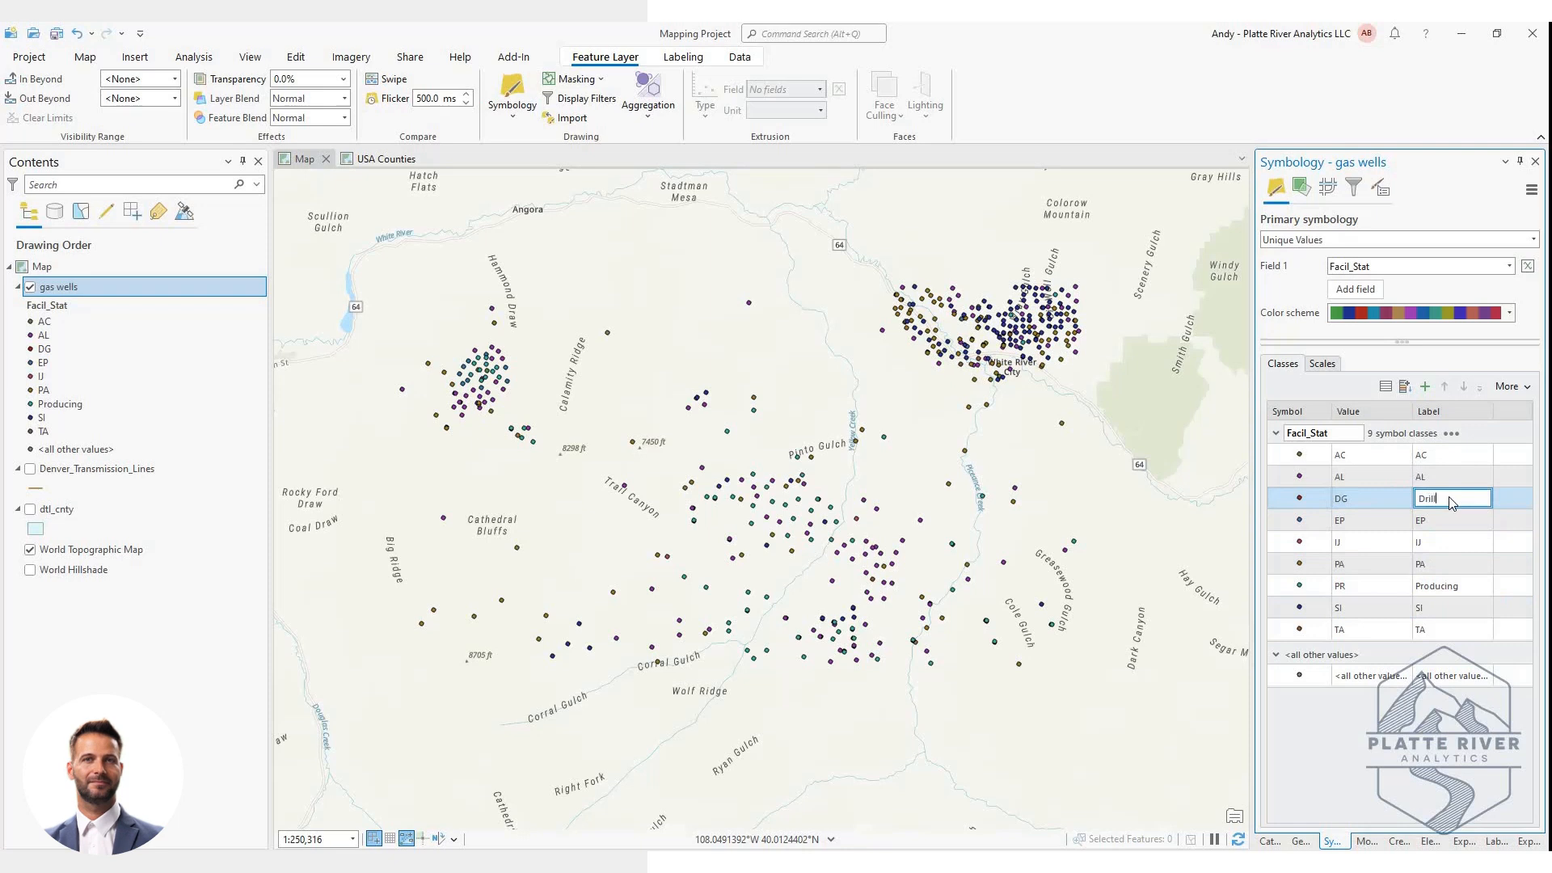
{"action": "key", "text": "Return"}
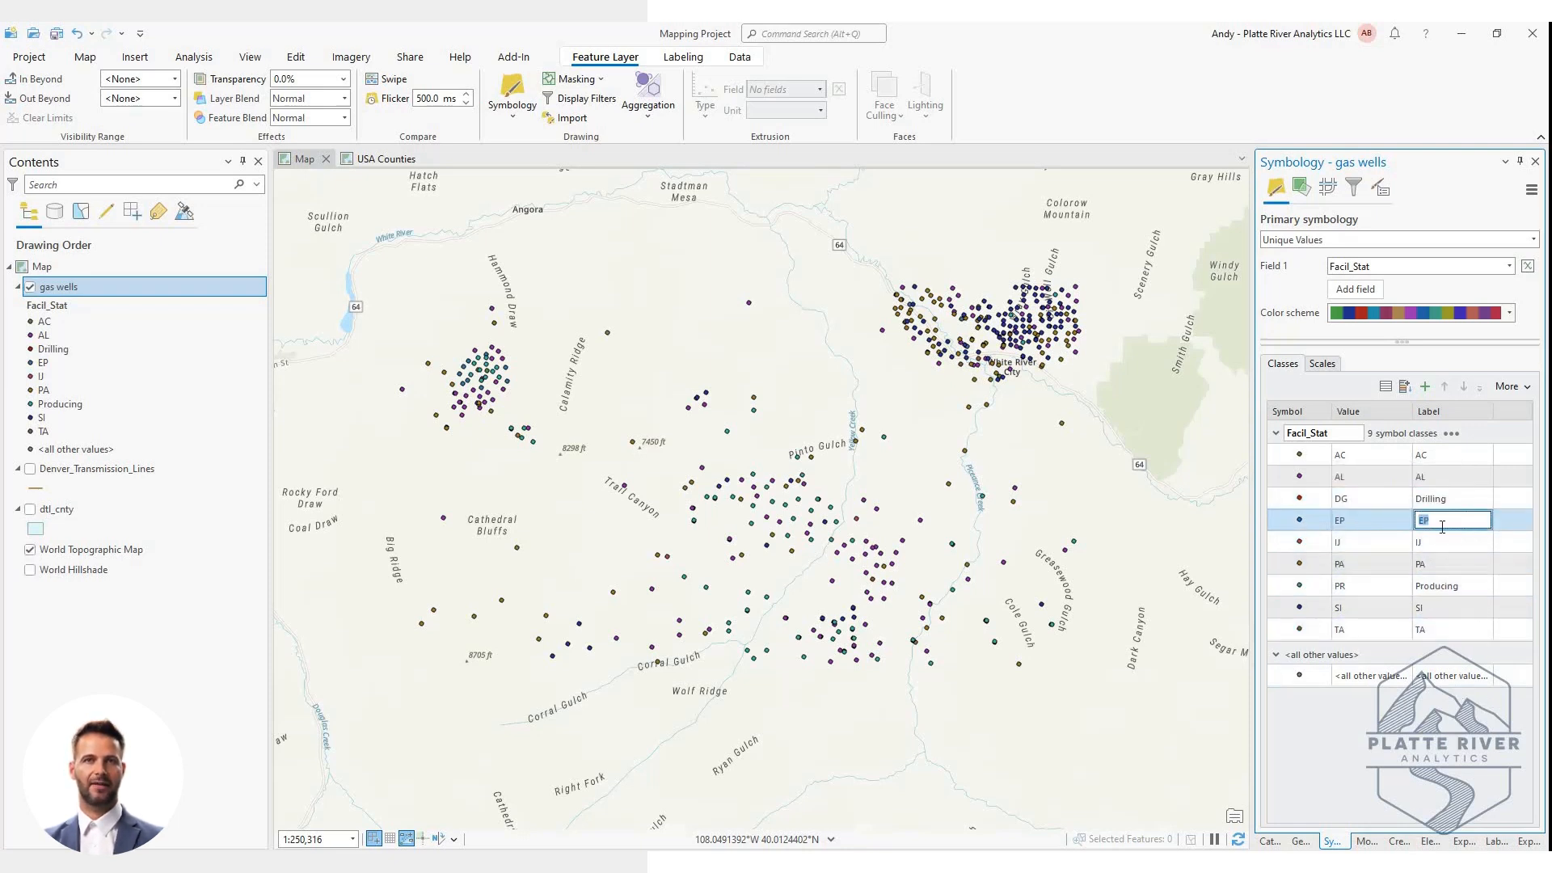
{"action": "key", "text": "Escape"}
{"action": "left_click", "coordinate": [61, 404]}
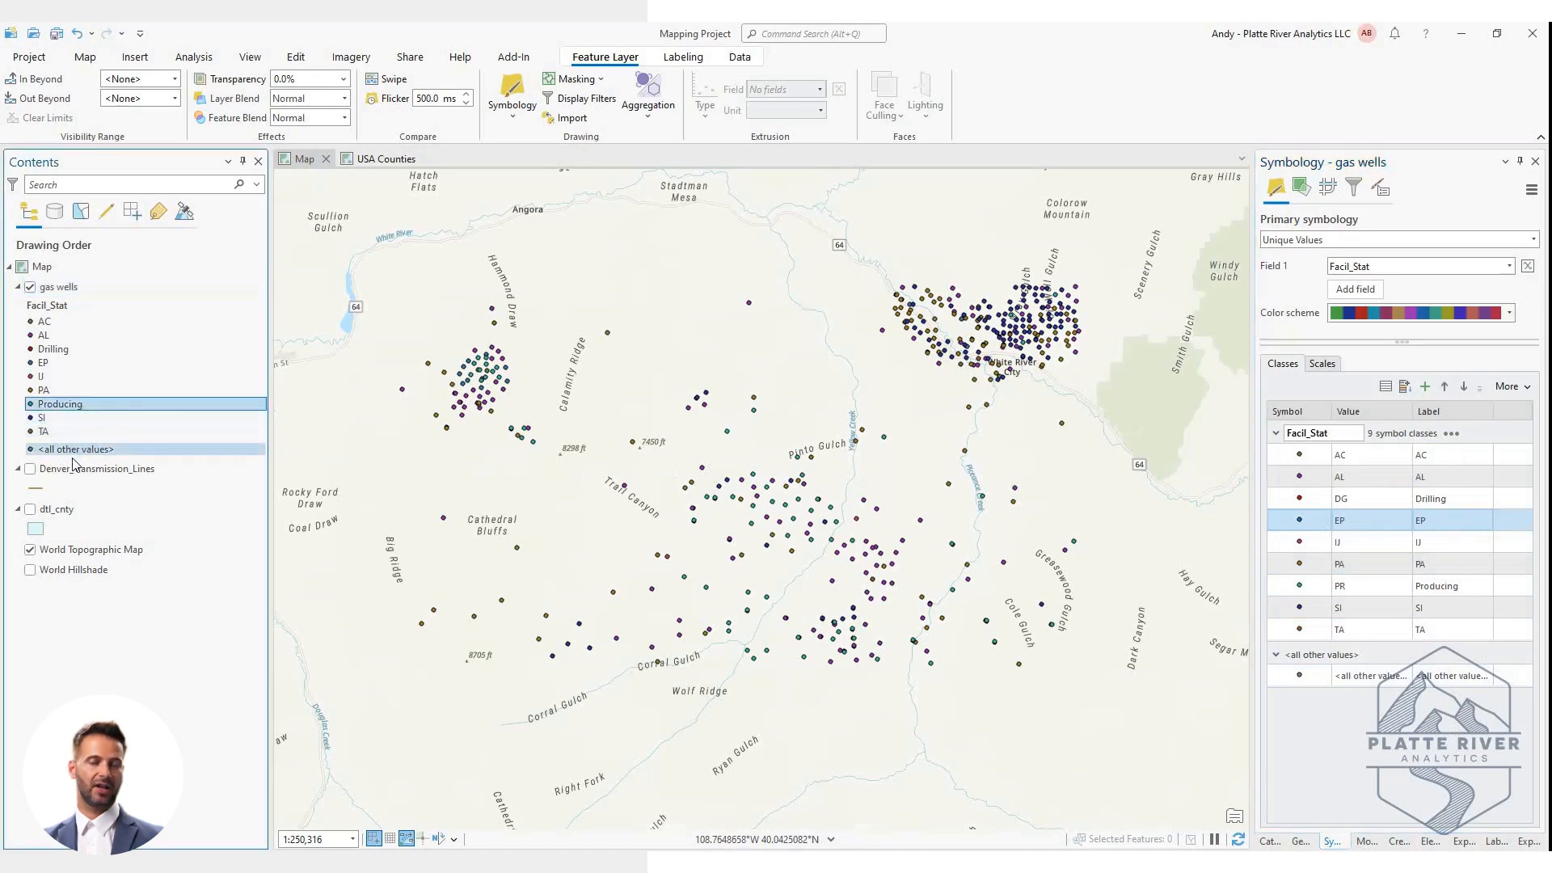
{"action": "left_click", "coordinate": [50, 348]}
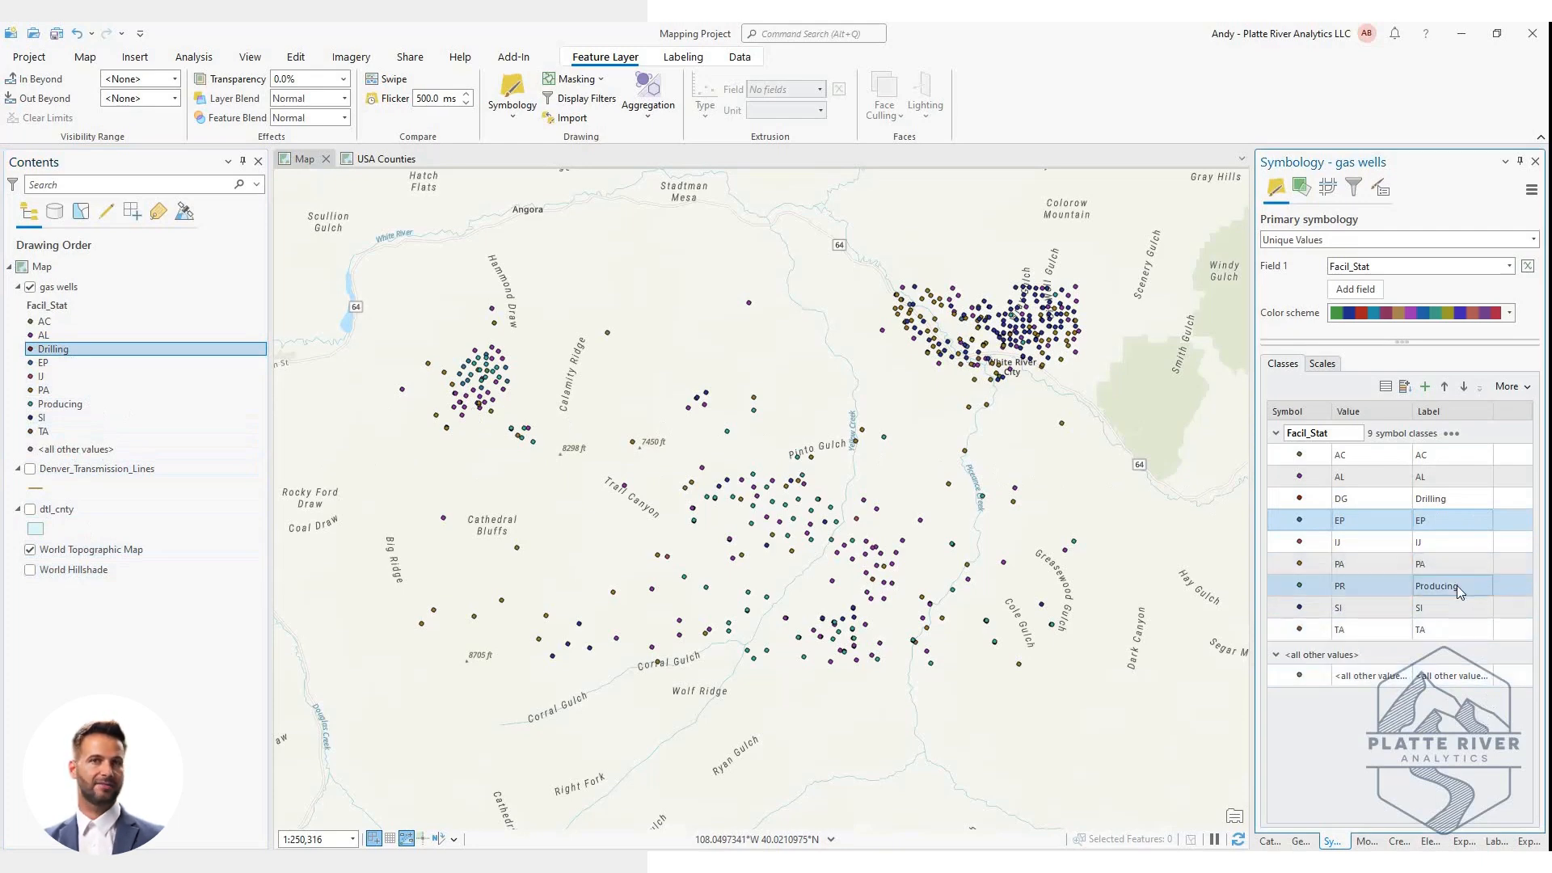
Reorder the symbol classes so Producing directly follows Drilling, TA sits just above Drilling, and SI directly follows AC
{"action": "left_click_drag", "start_coordinate": [1460, 591], "coordinate": [1449, 518]}
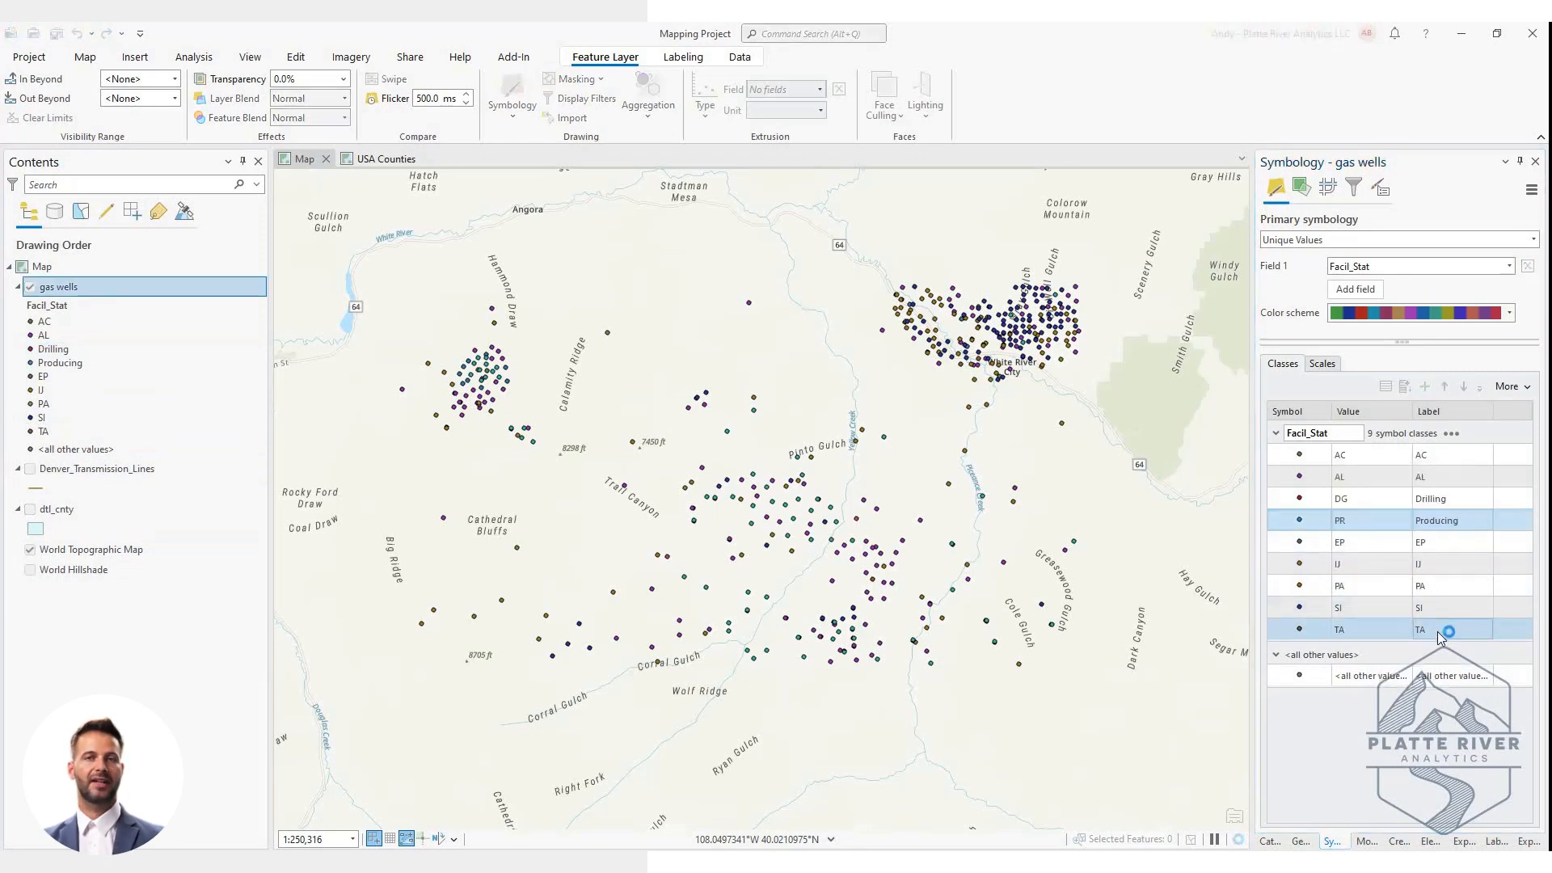
{"action": "left_click_drag", "start_coordinate": [1440, 637], "coordinate": [1442, 507]}
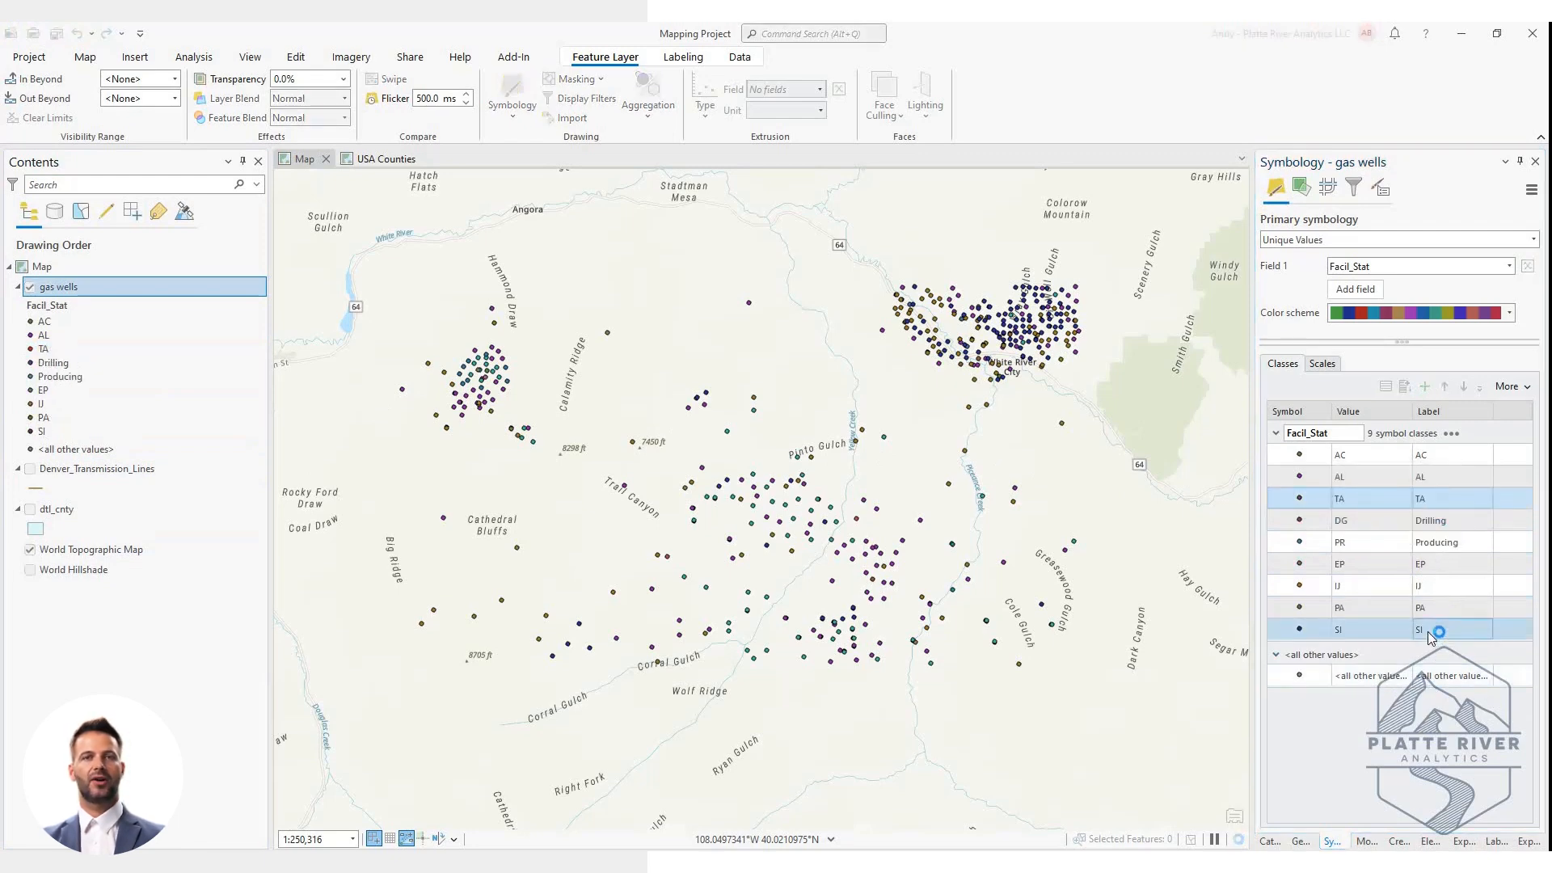
{"action": "left_click_drag", "start_coordinate": [1429, 638], "coordinate": [1438, 485]}
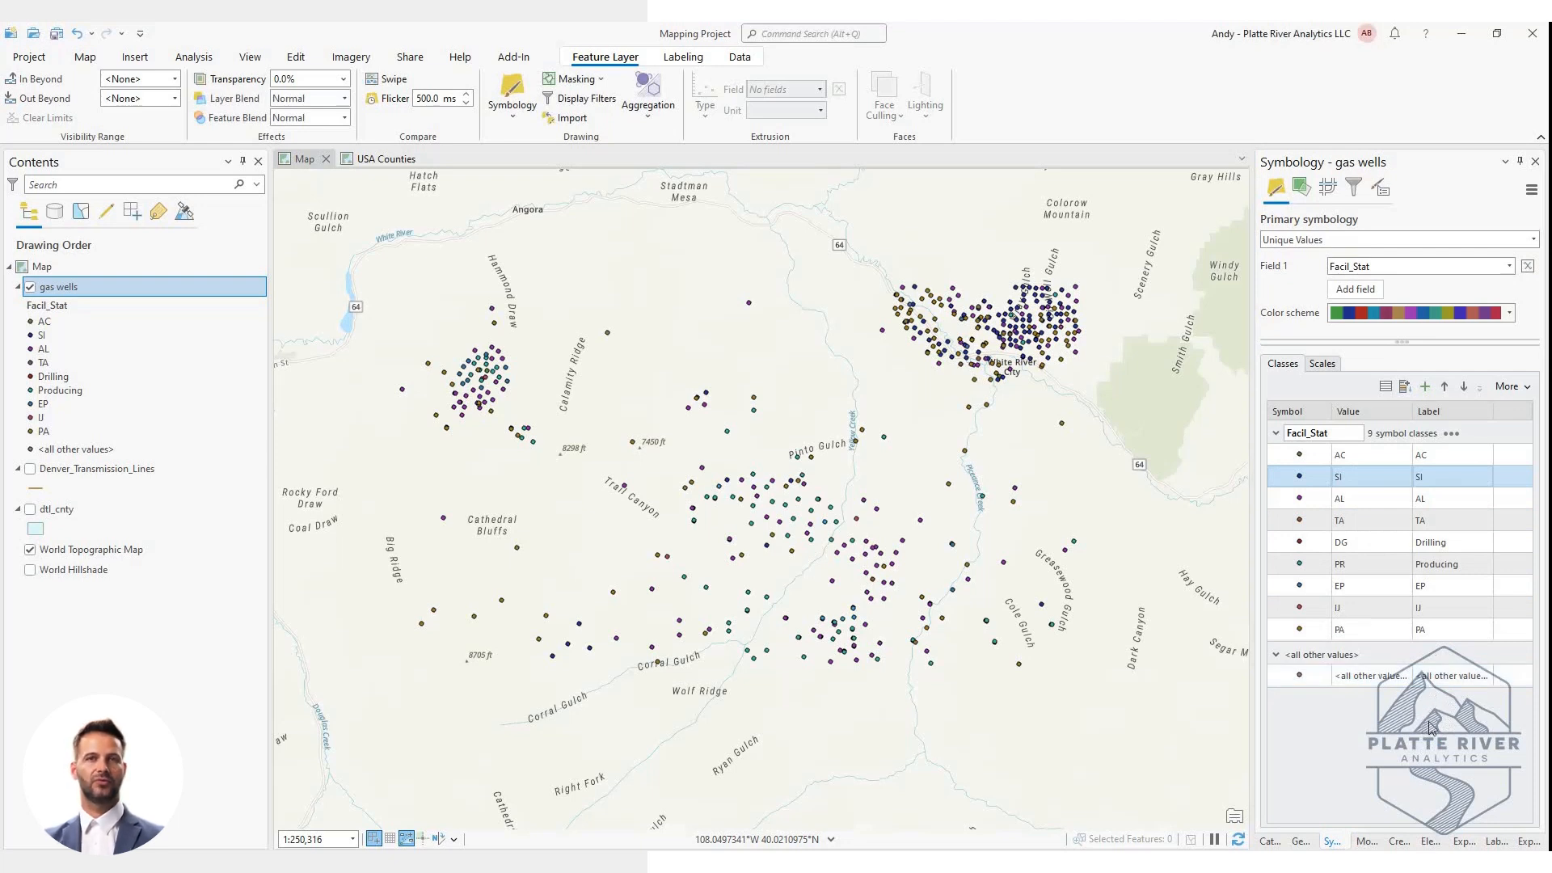
Group the AC, SI and AL values of the gas wells symbology into one class
{"action": "left_click", "coordinate": [1385, 458], "text": "ctrl"}
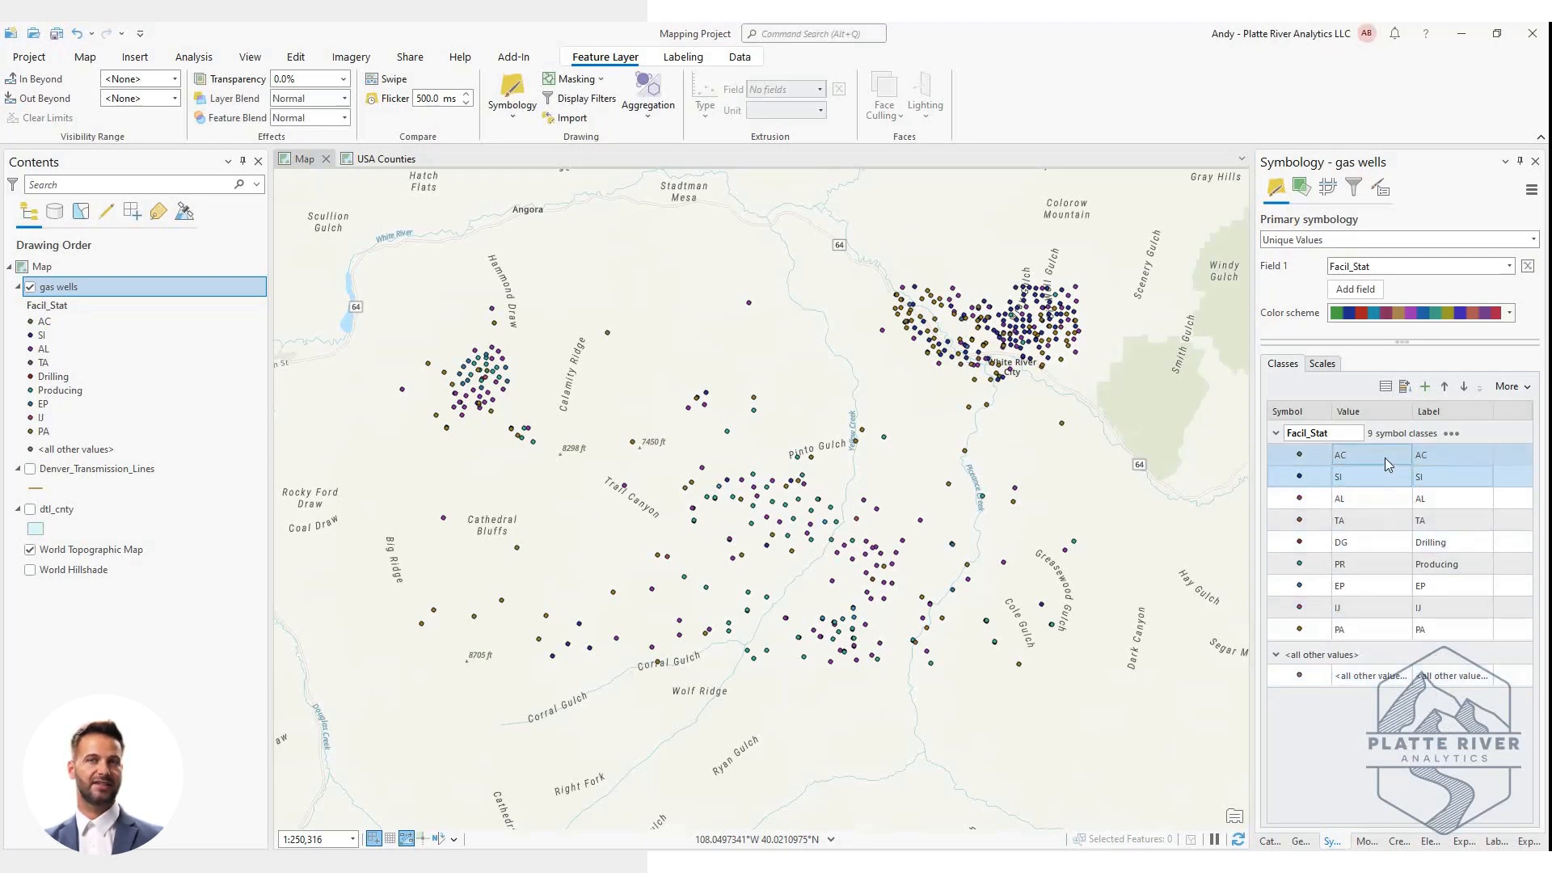
{"action": "left_click", "coordinate": [1449, 458]}
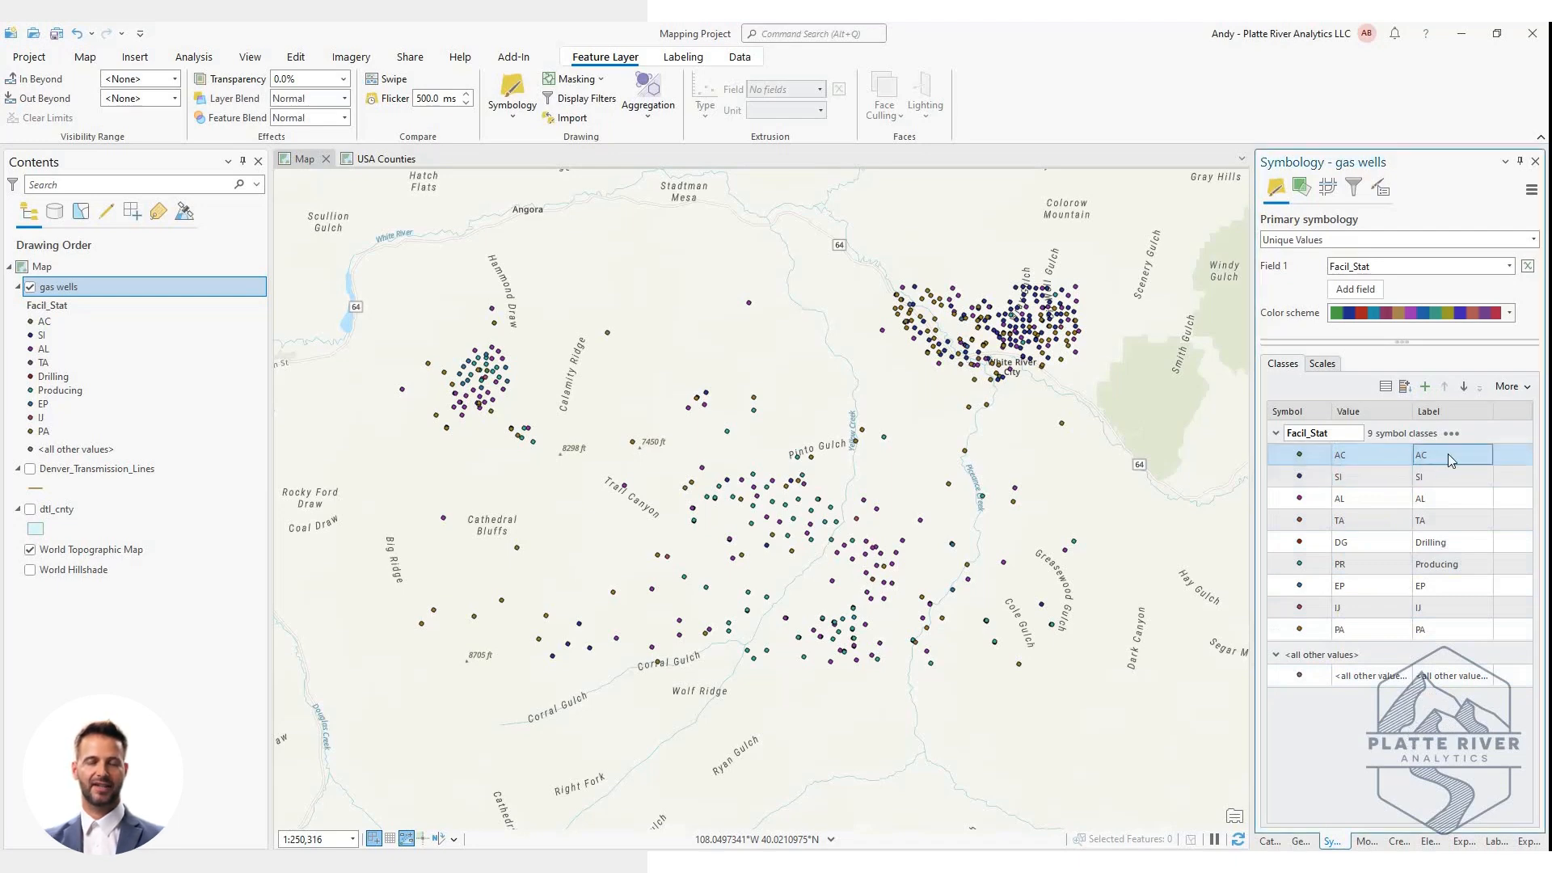
{"action": "left_click_drag", "start_coordinate": [1450, 460], "coordinate": [1397, 501]}
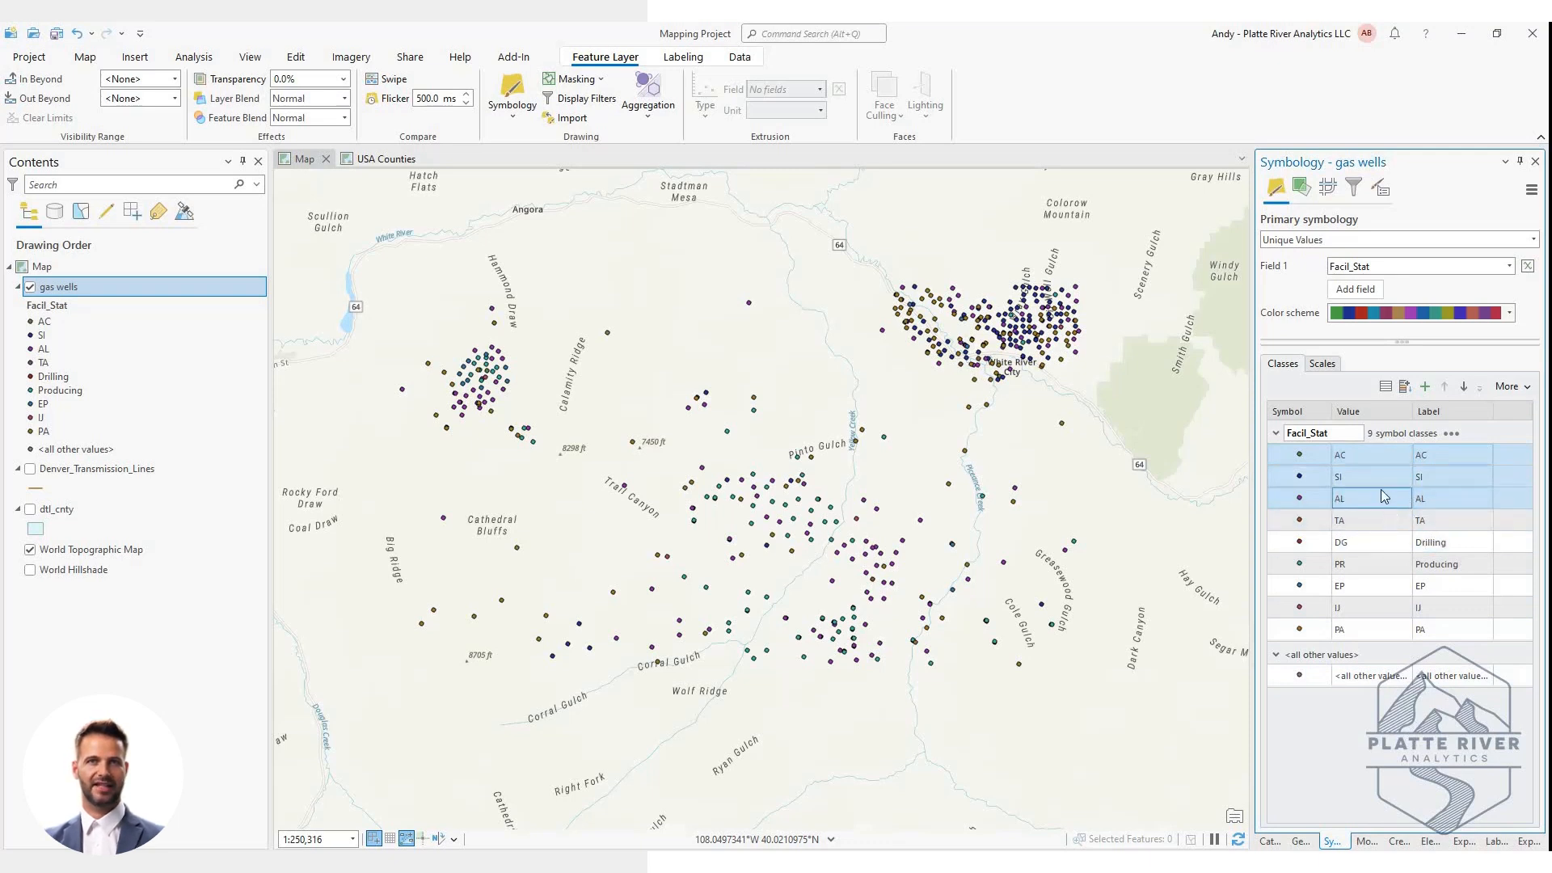
{"action": "right_click", "coordinate": [1380, 485]}
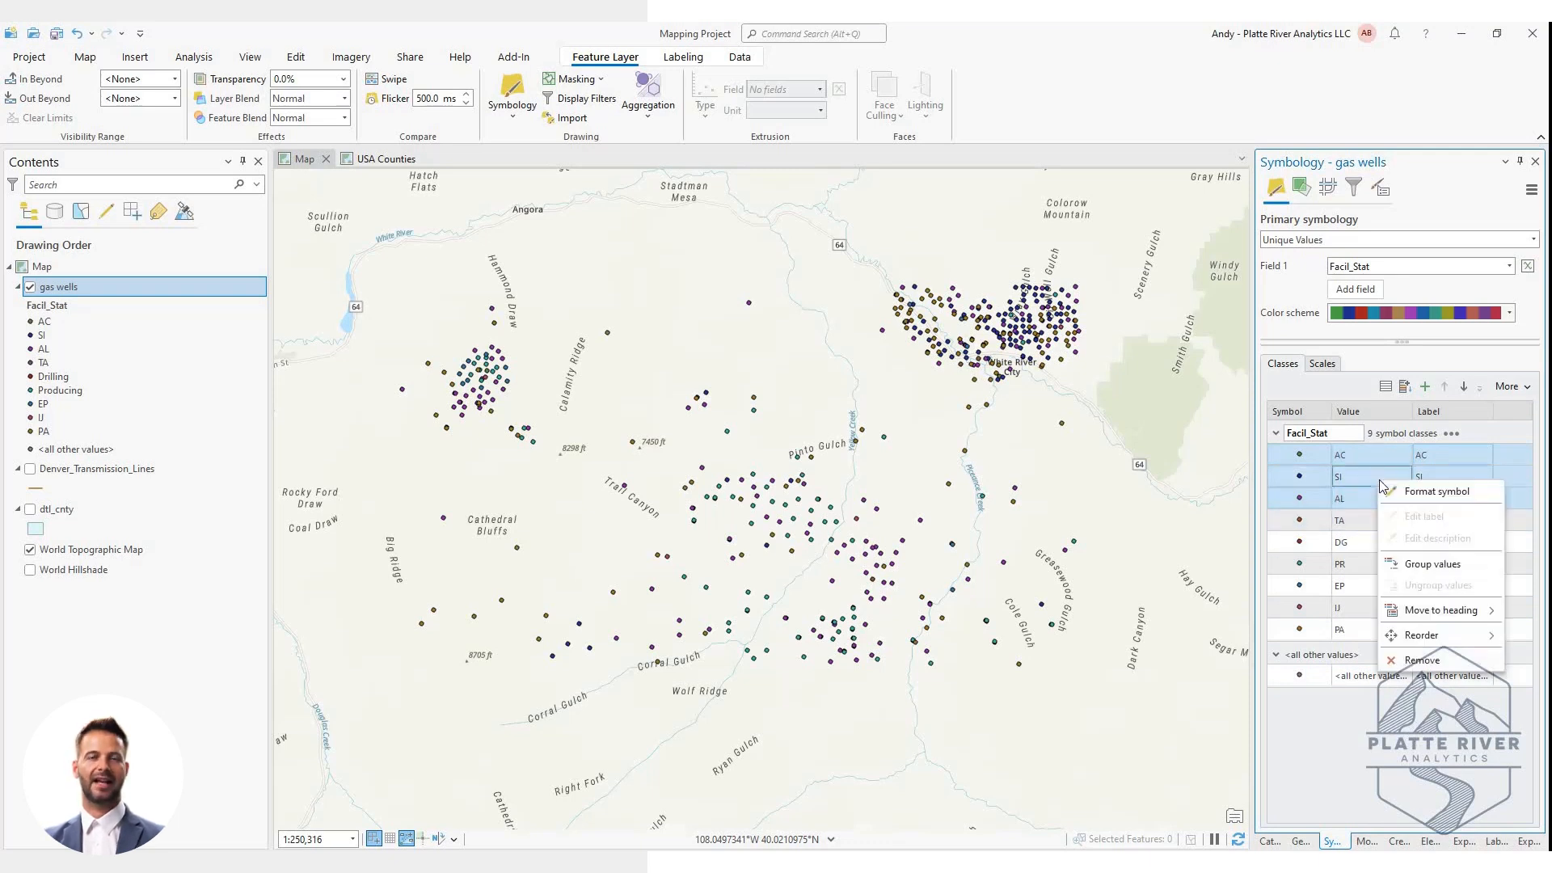
{"action": "left_click", "coordinate": [1432, 566]}
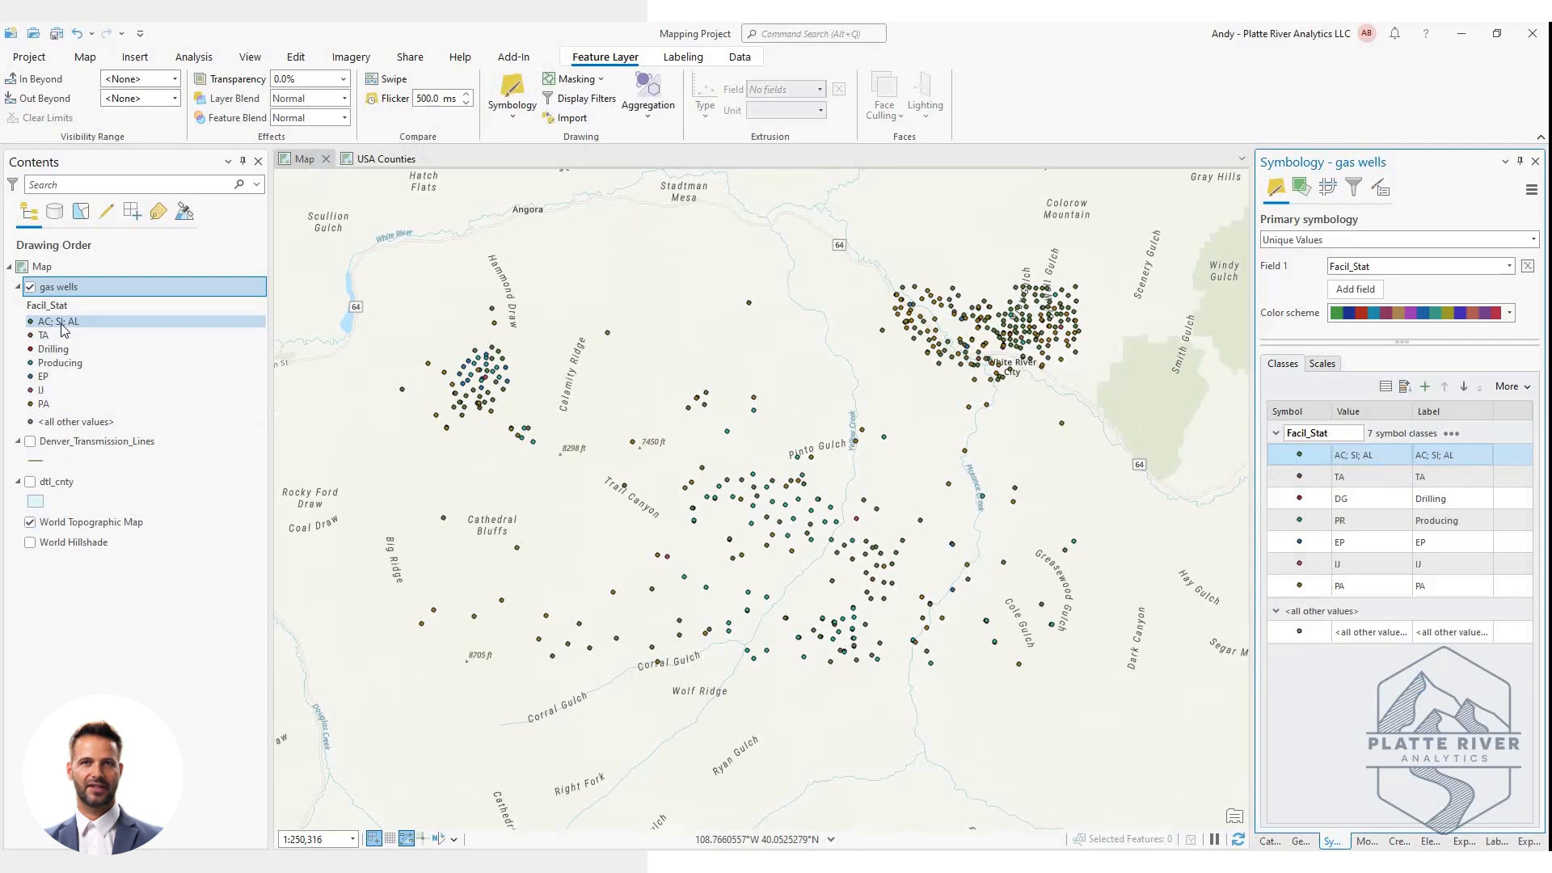
Relabel the combined AC; SI; AL class as Abandoned Location
{"action": "left_click", "coordinate": [1369, 461]}
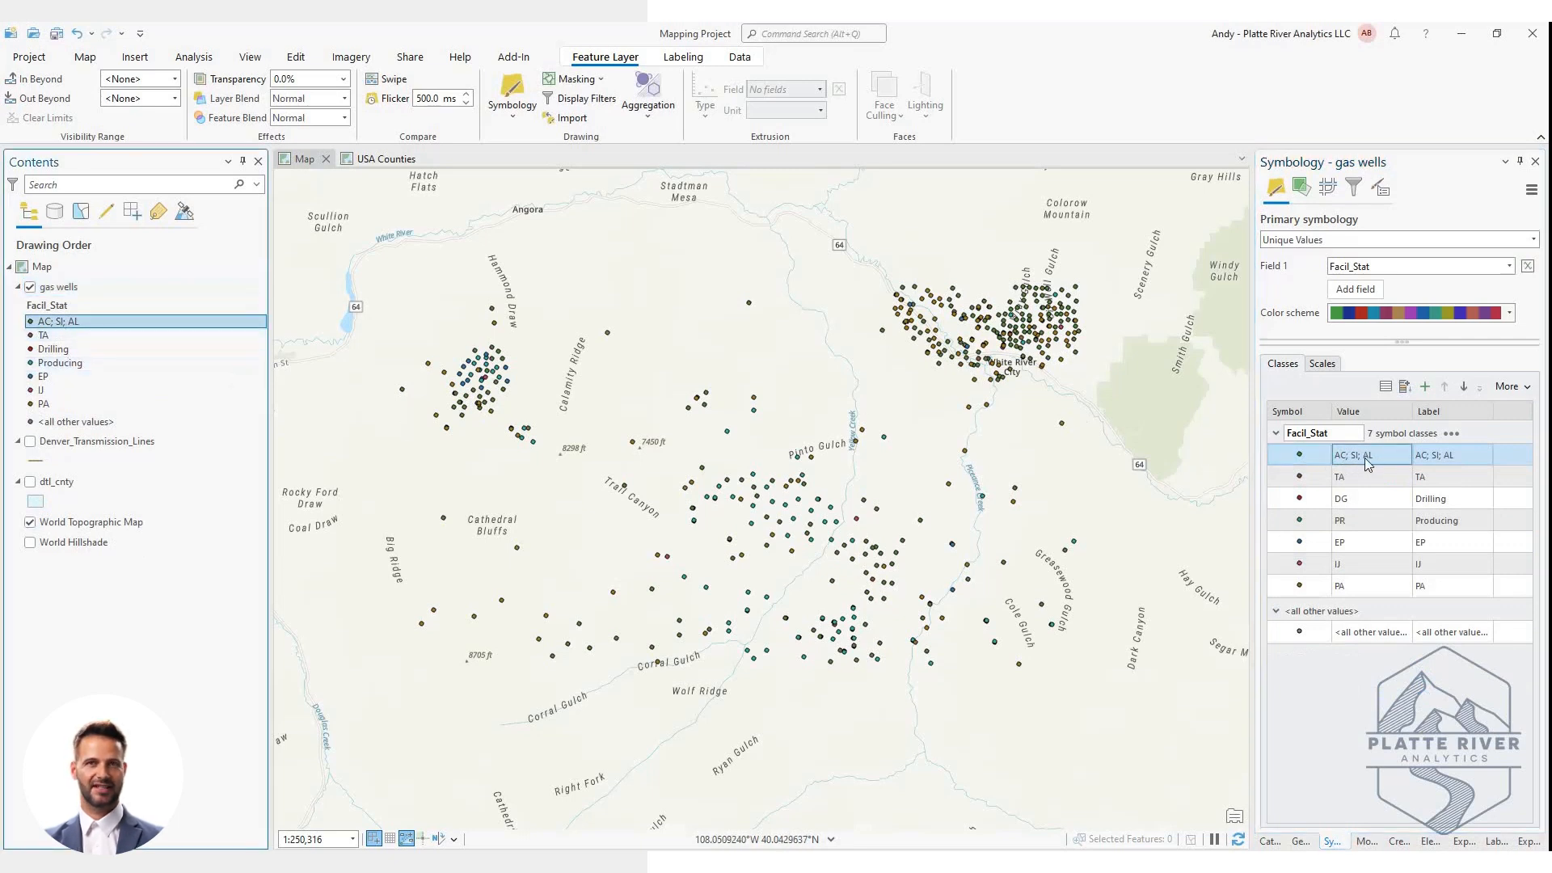
{"action": "left_click", "coordinate": [1421, 457]}
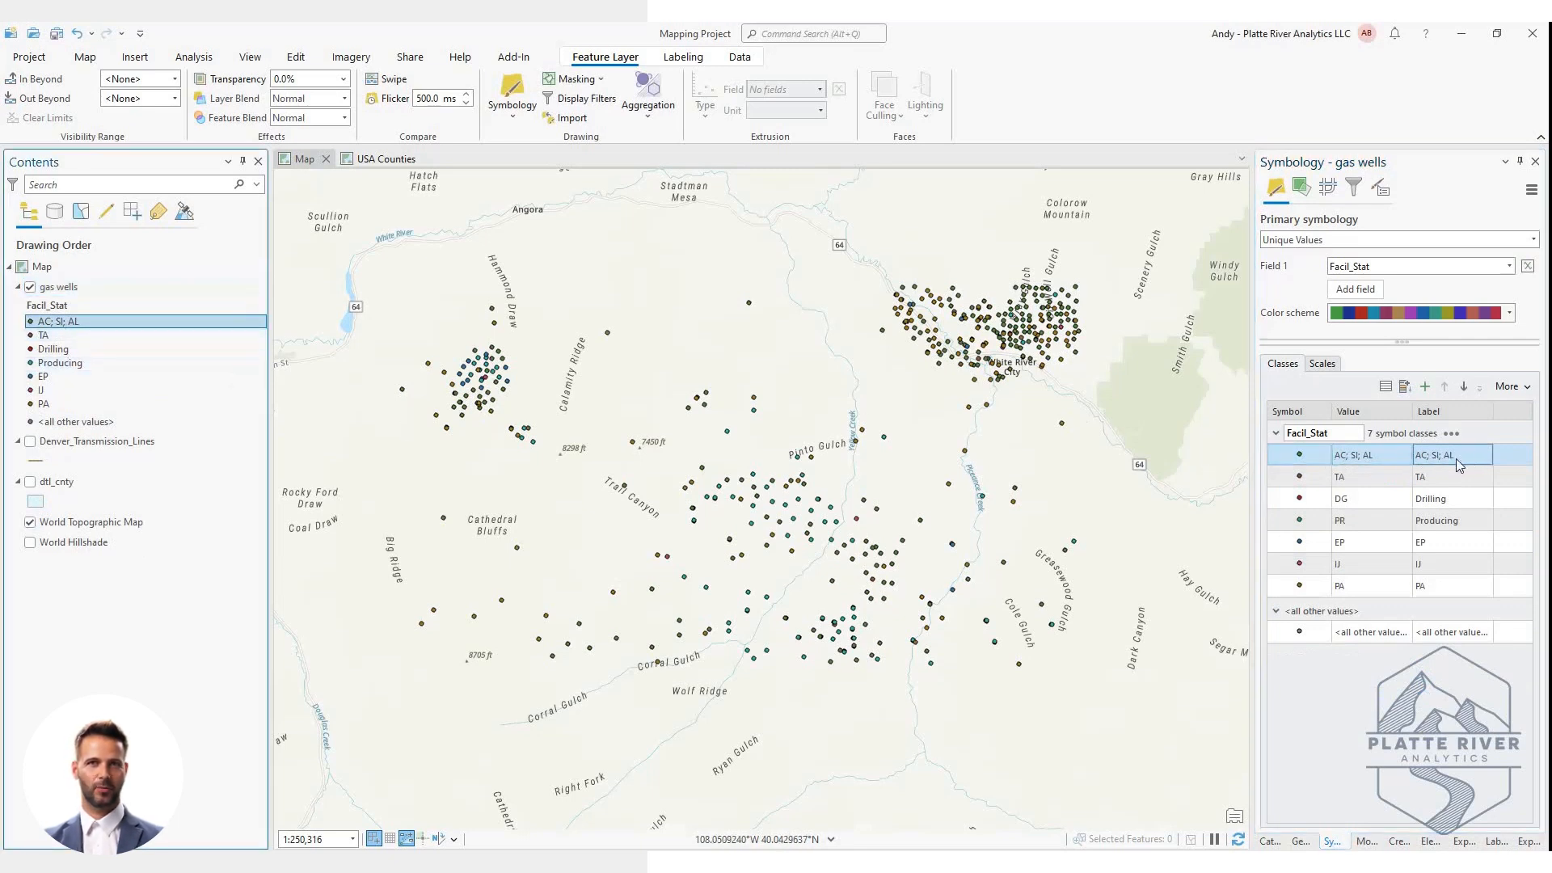
{"action": "left_click", "coordinate": [1469, 458]}
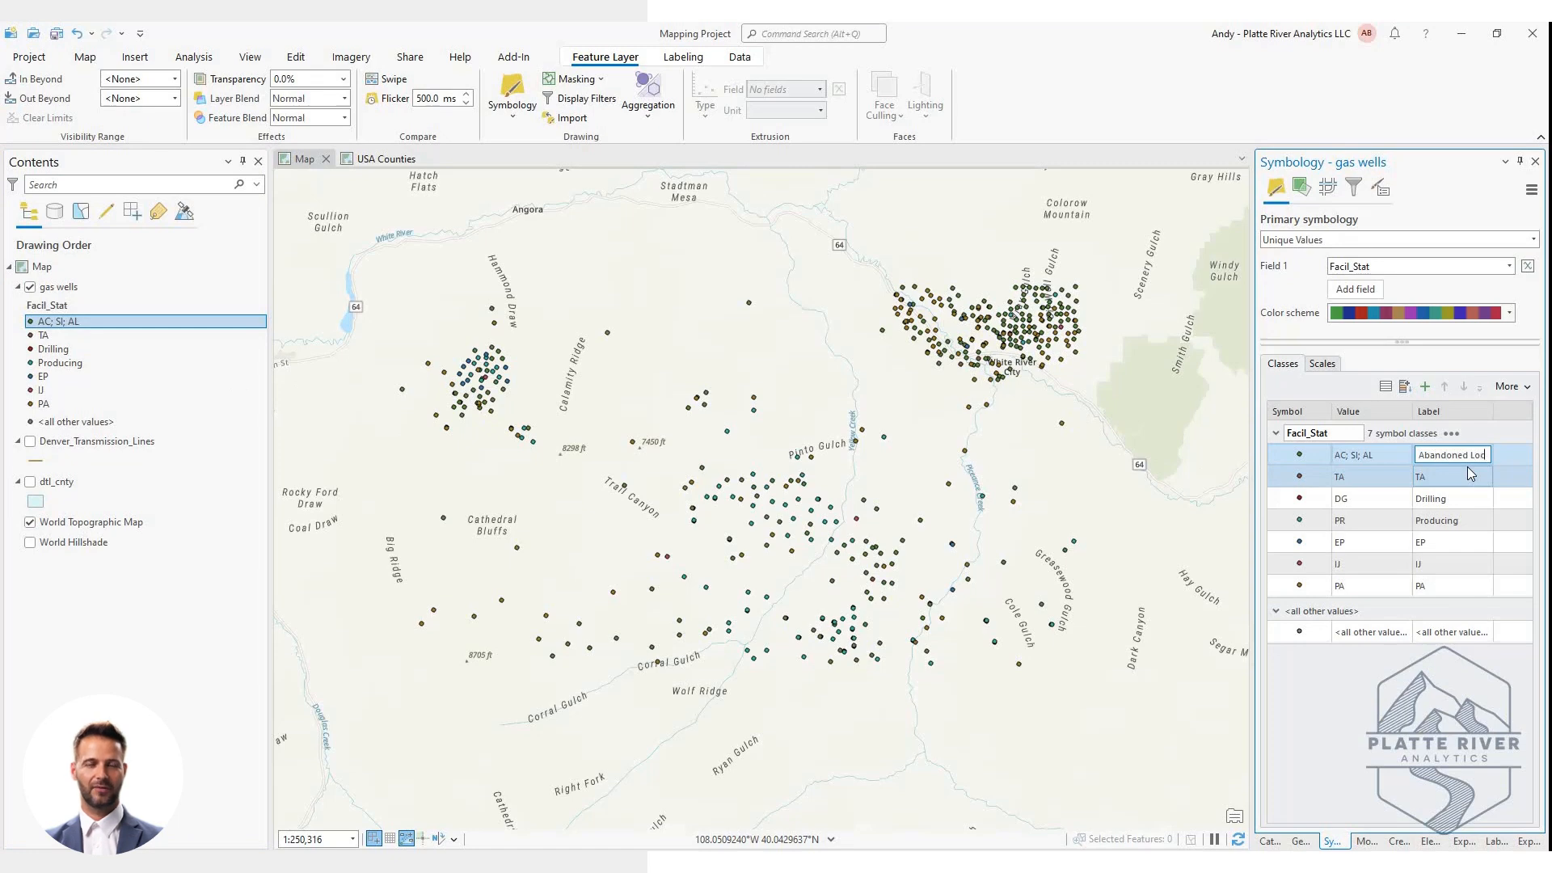
{"action": "left_click", "coordinate": [1467, 473]}
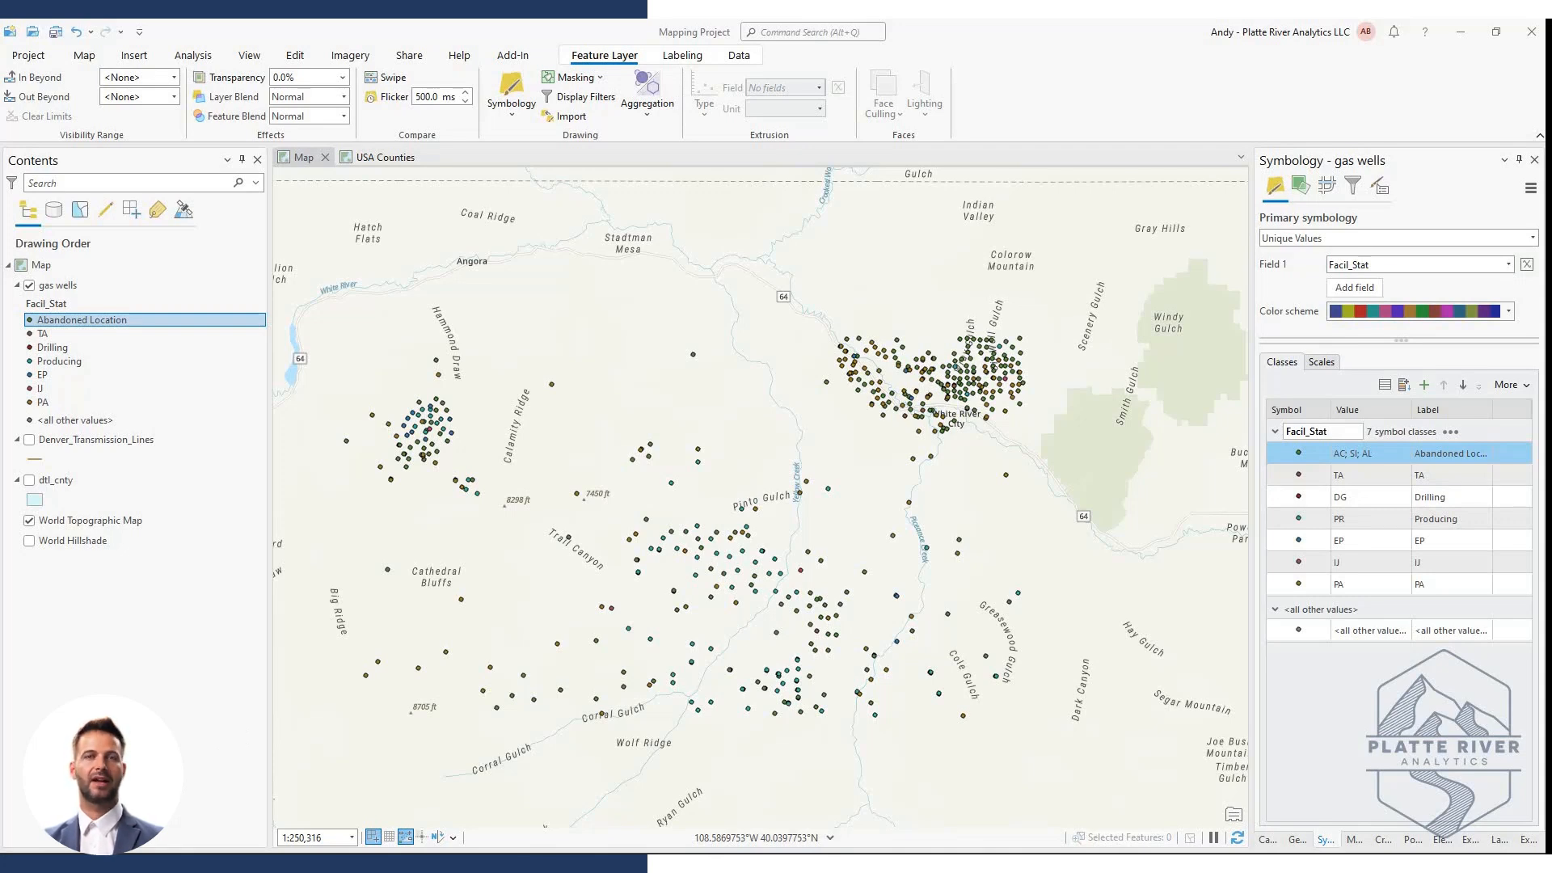
{"action": "right_click", "coordinate": [1303, 453]}
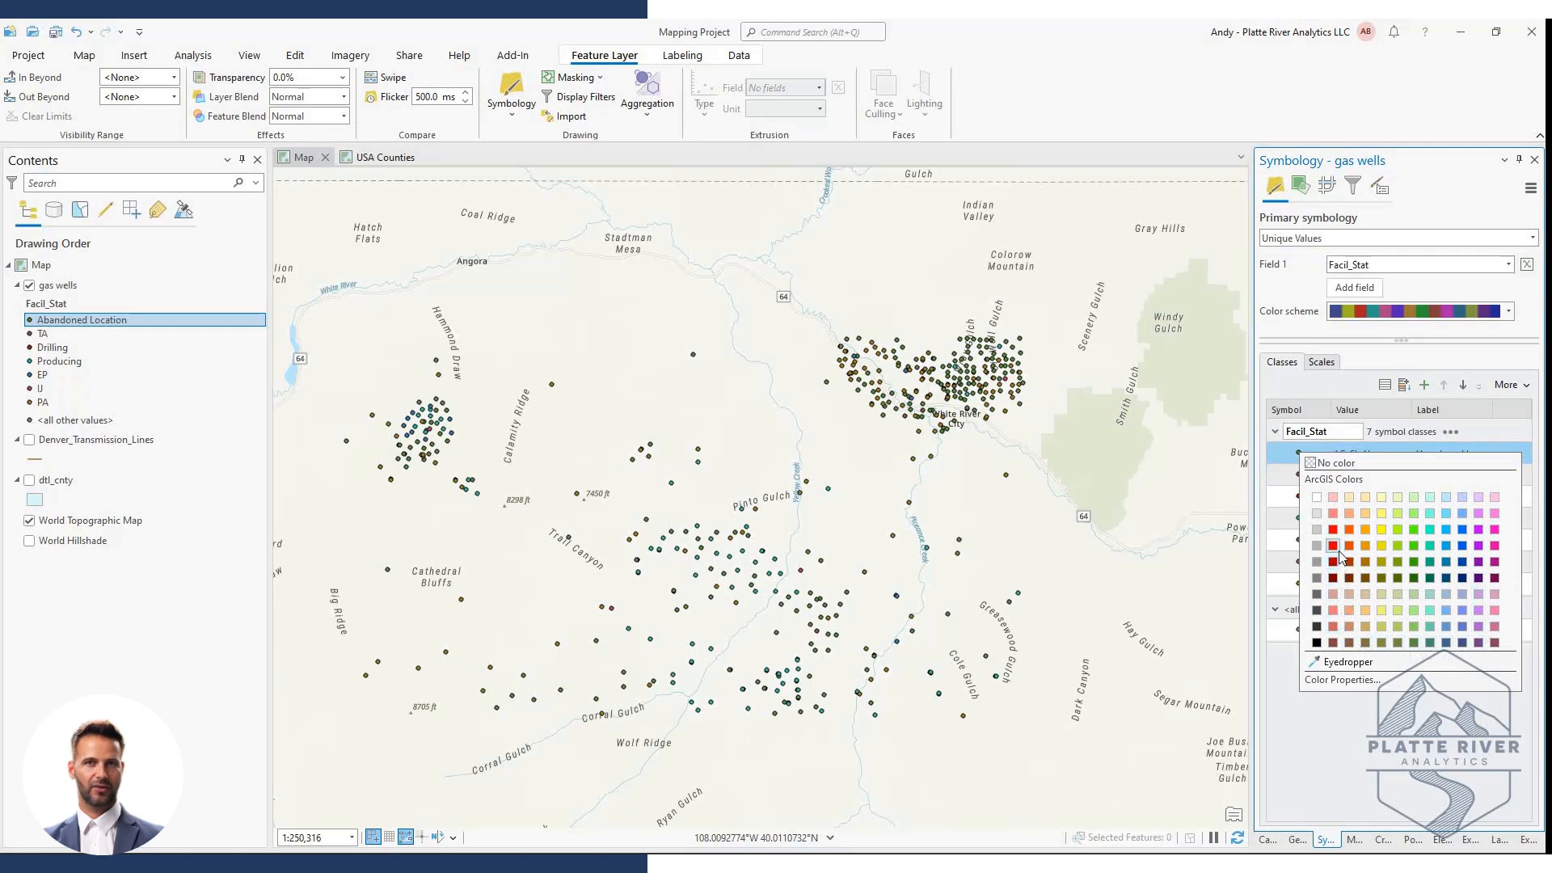
{"action": "left_click", "coordinate": [1334, 718]}
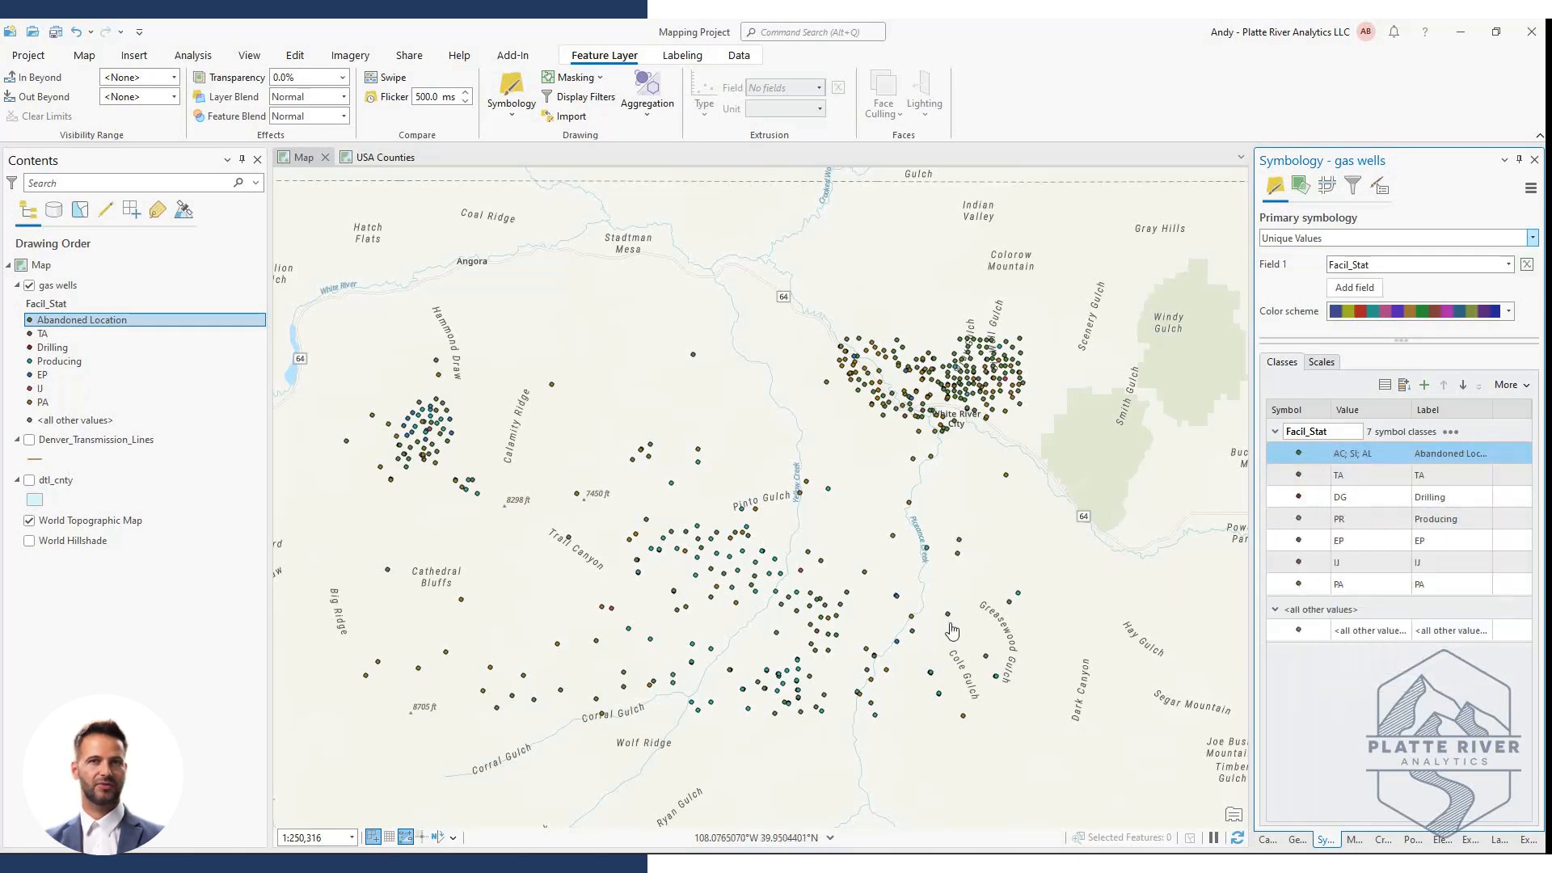
{"action": "right_click", "coordinate": [32, 321]}
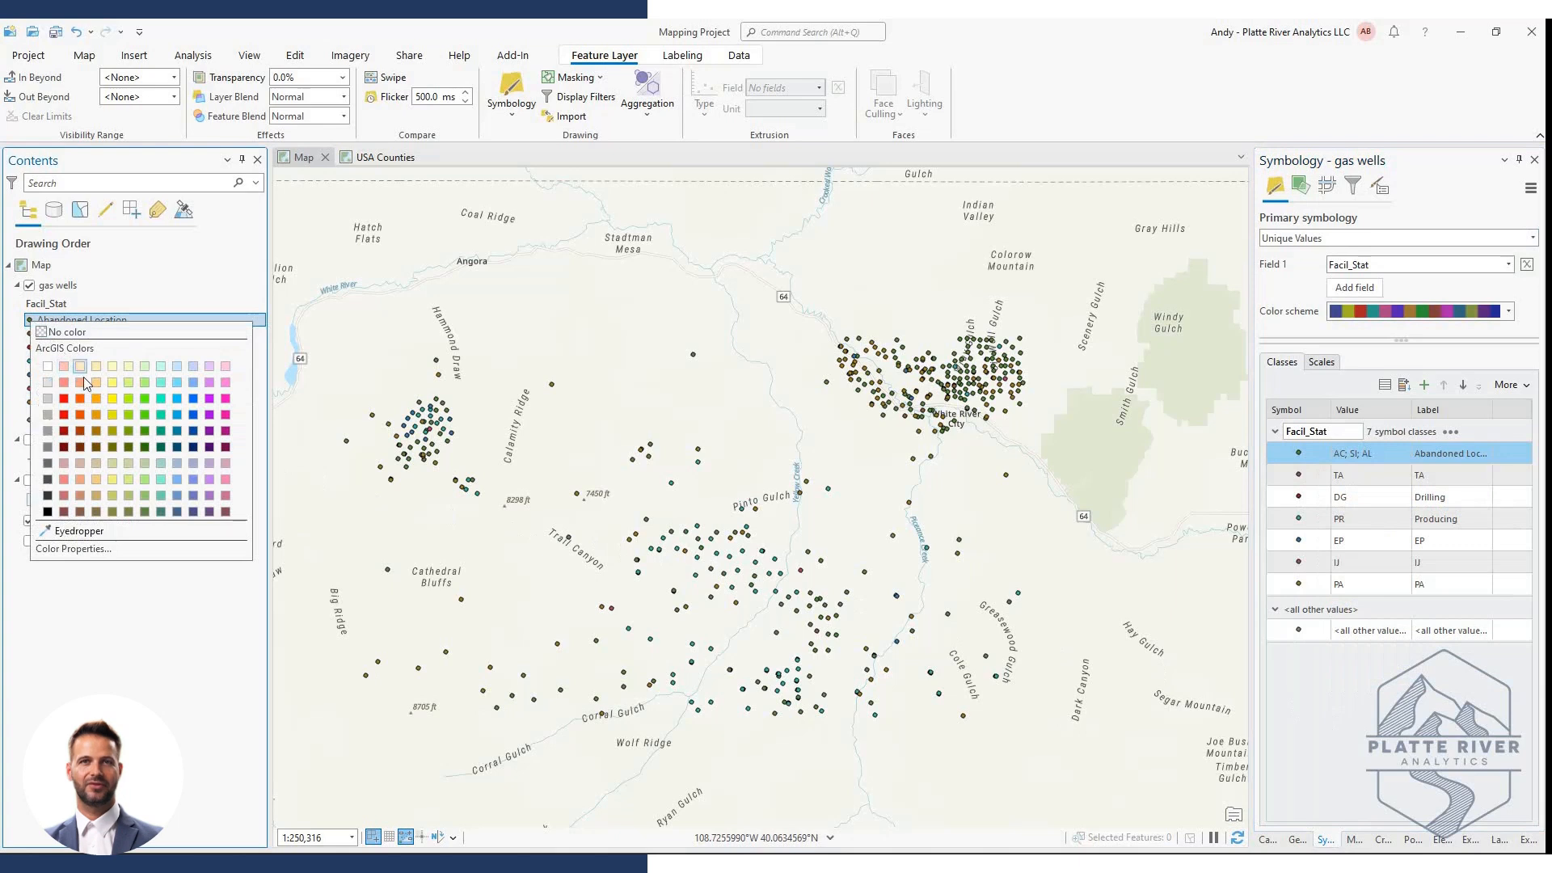
{"action": "left_click", "coordinate": [194, 610]}
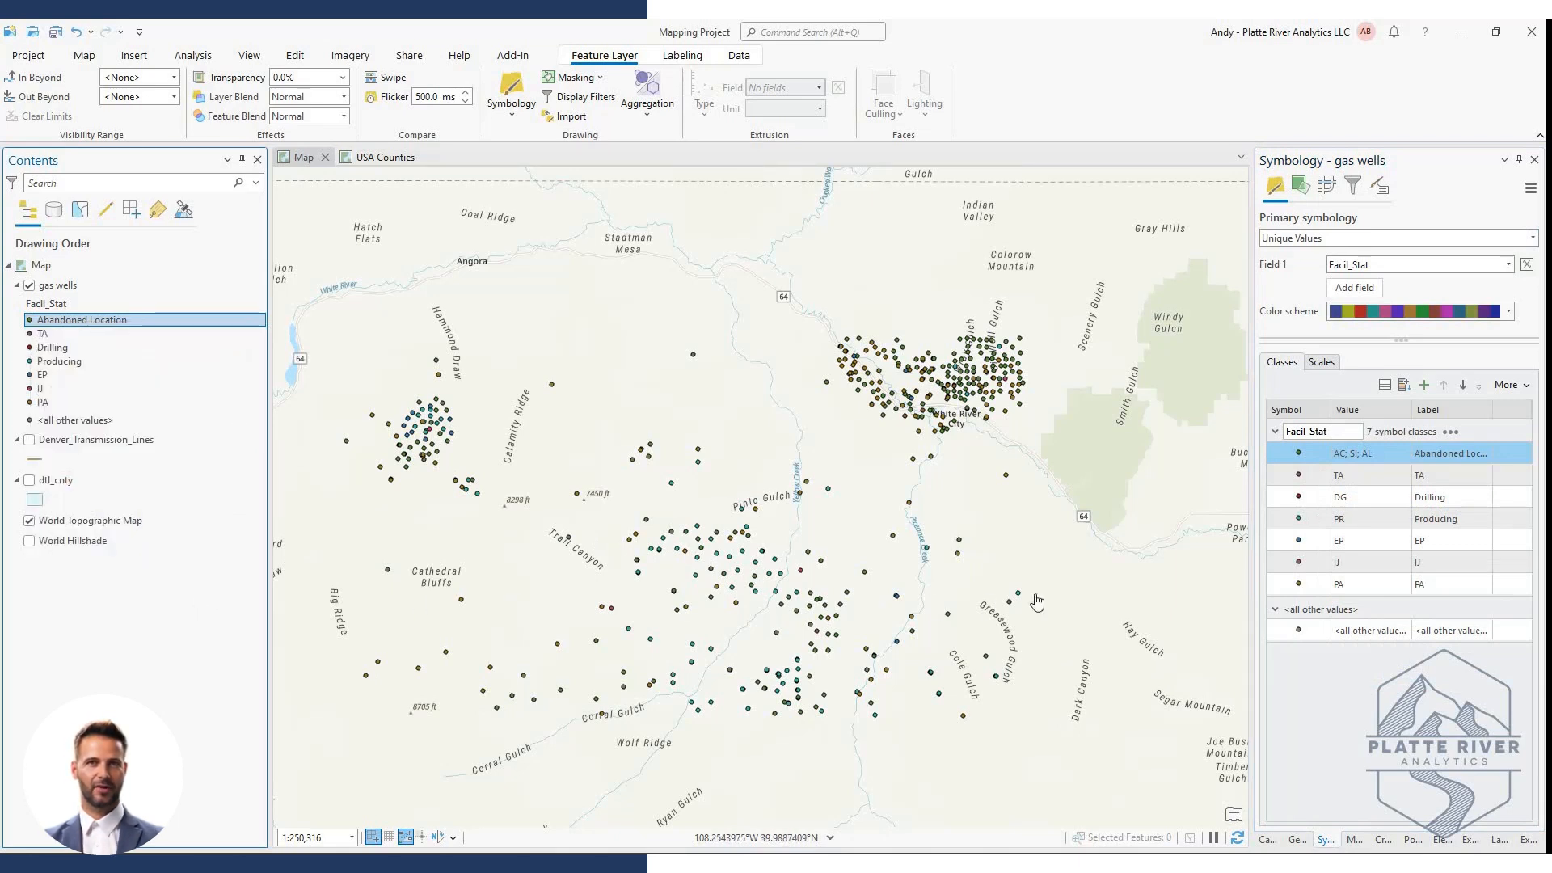
Format the Abandoned Location point symbol with a red fill and a blue outline
{"action": "left_click", "coordinate": [1304, 459]}
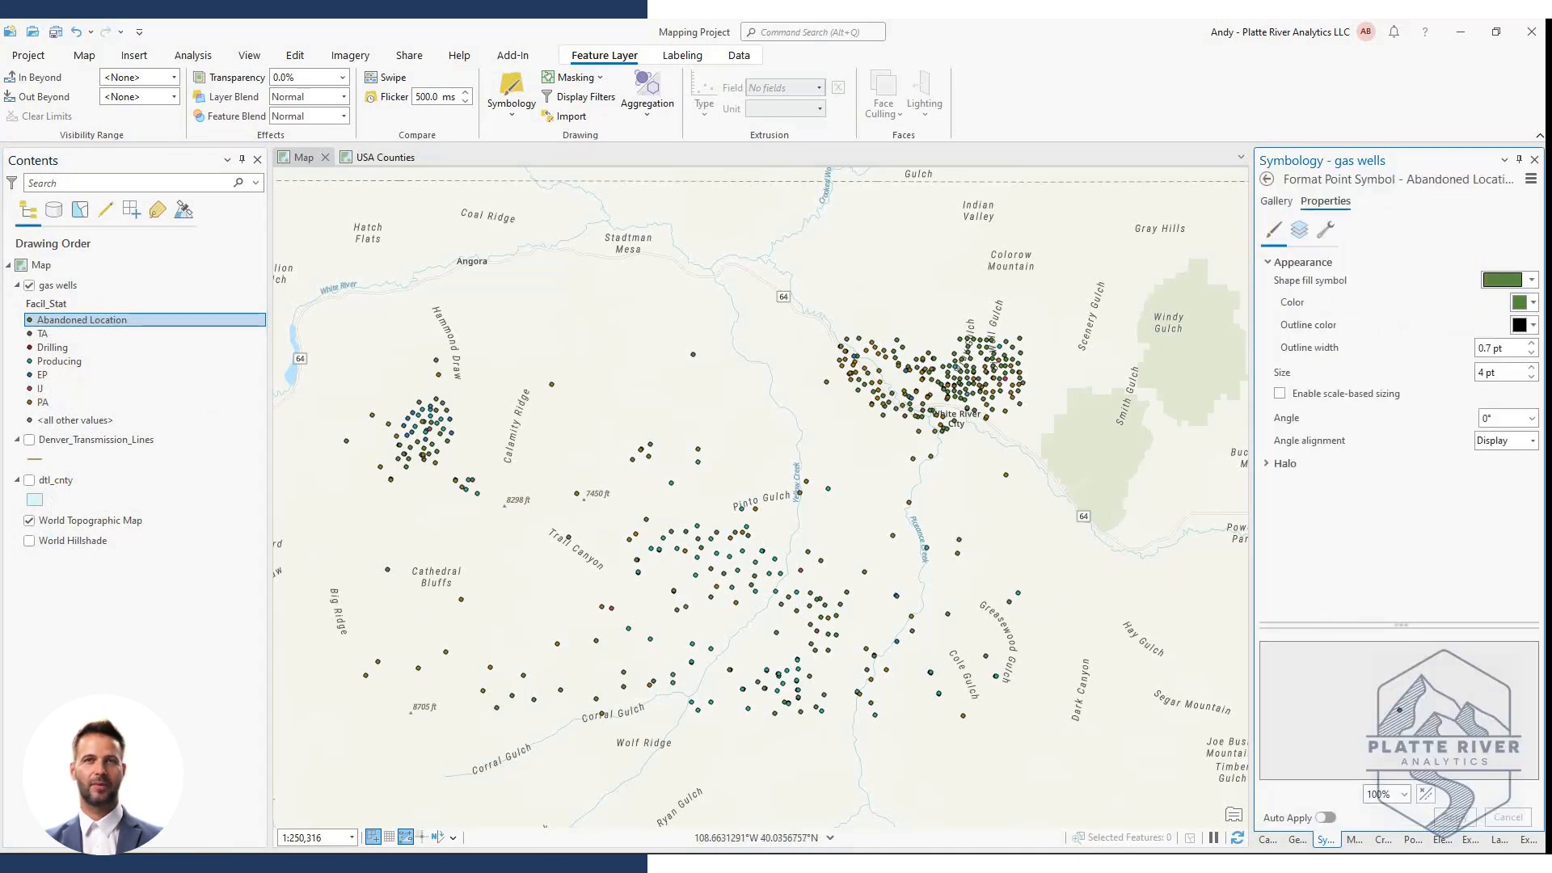
{"action": "left_click", "coordinate": [1278, 202]}
{"action": "scroll", "coordinate": [1487, 461], "scroll_direction": "down", "scroll_amount": 6}
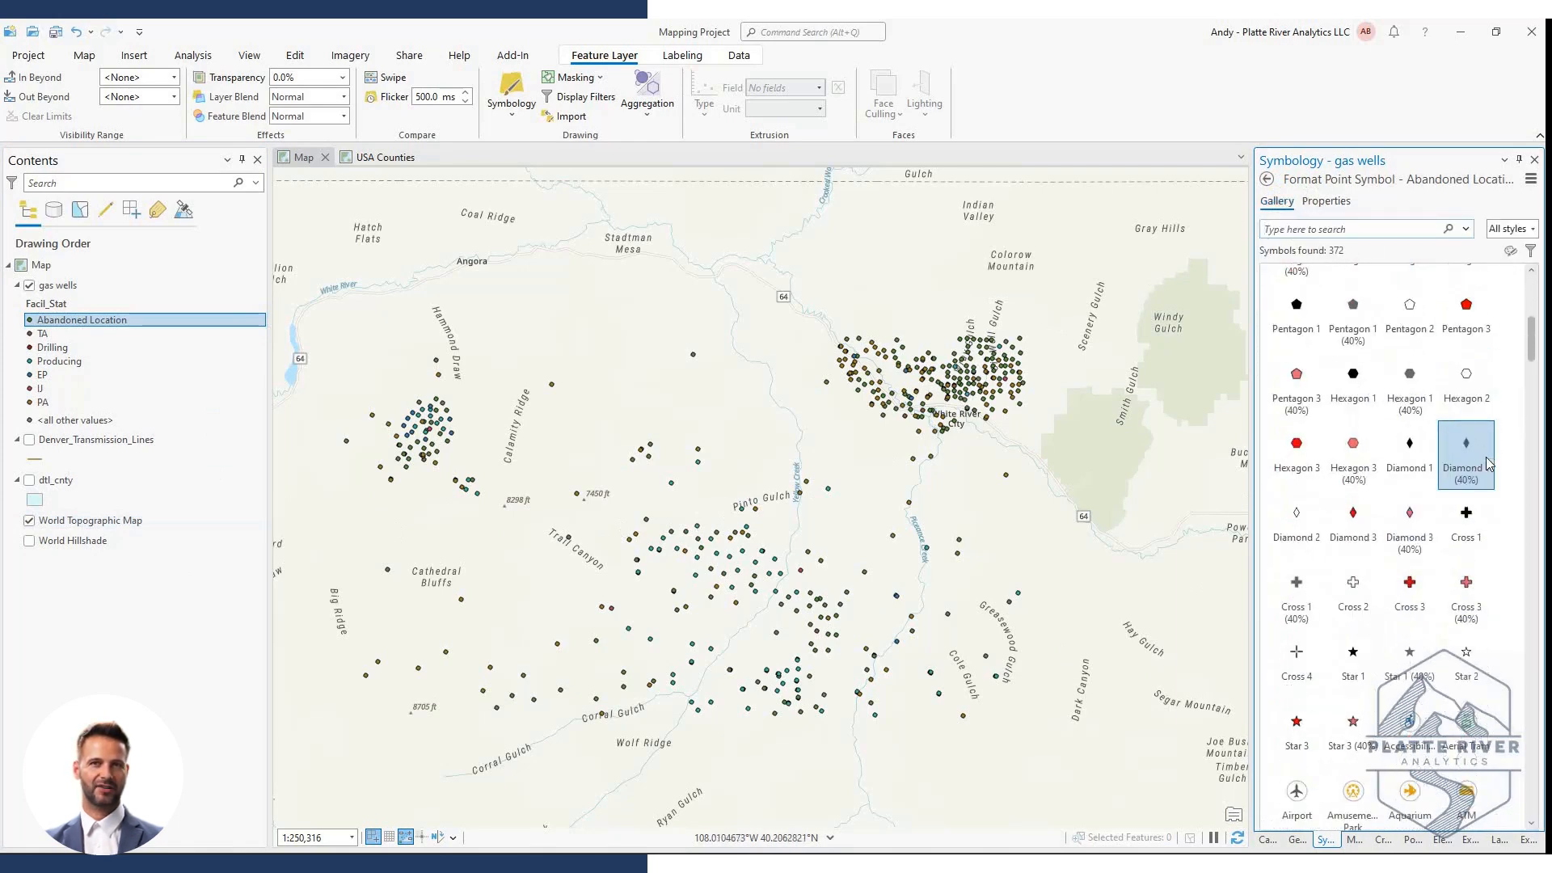
{"action": "scroll", "coordinate": [1488, 463], "scroll_direction": "up", "scroll_amount": 7}
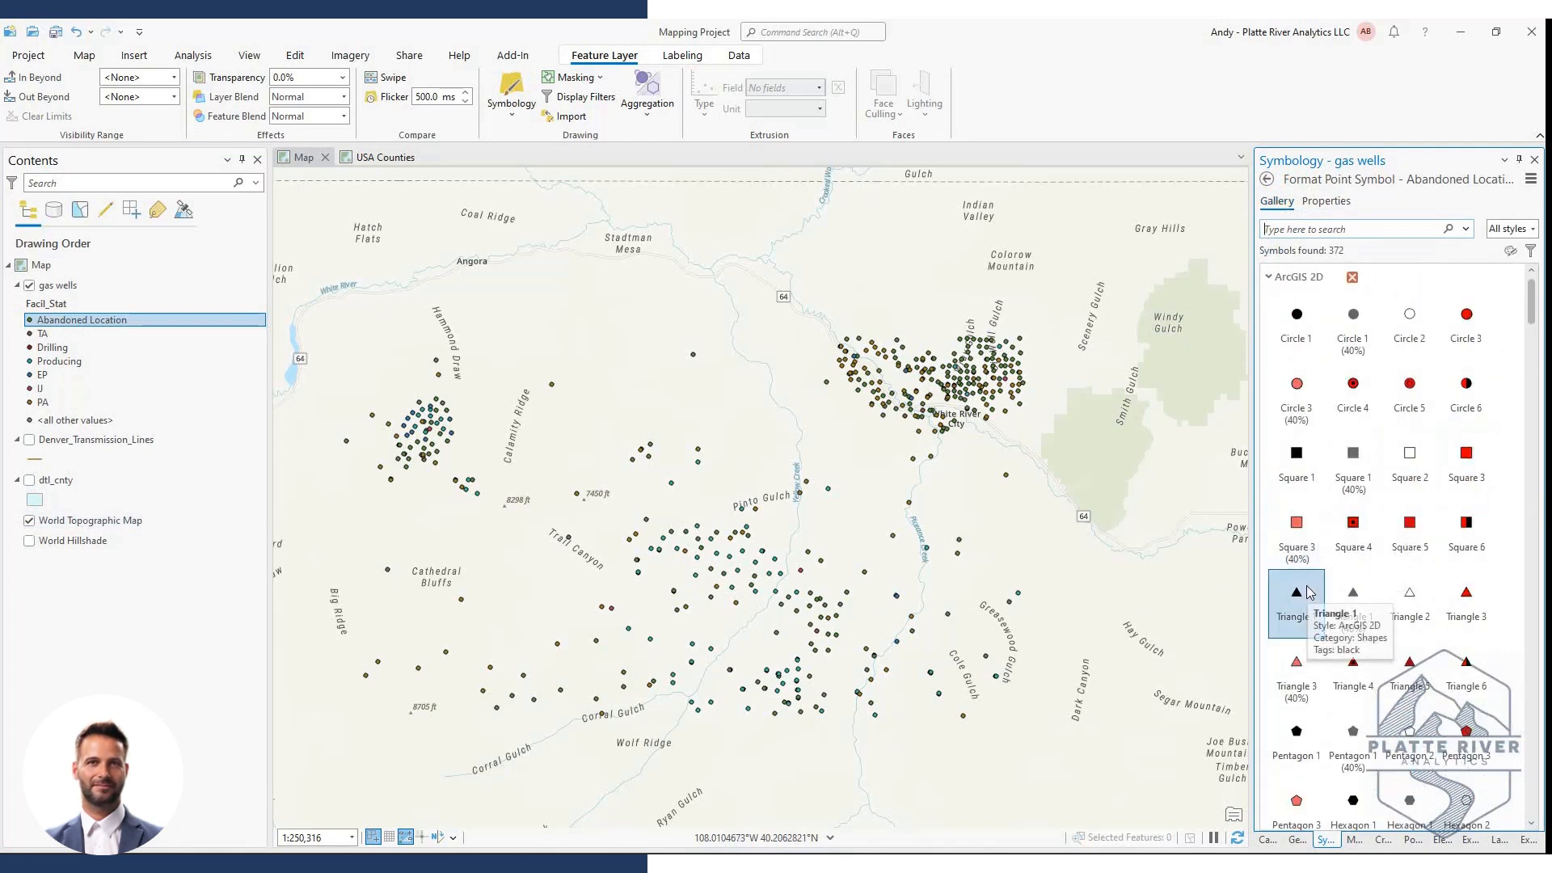
{"action": "left_click", "coordinate": [1331, 202]}
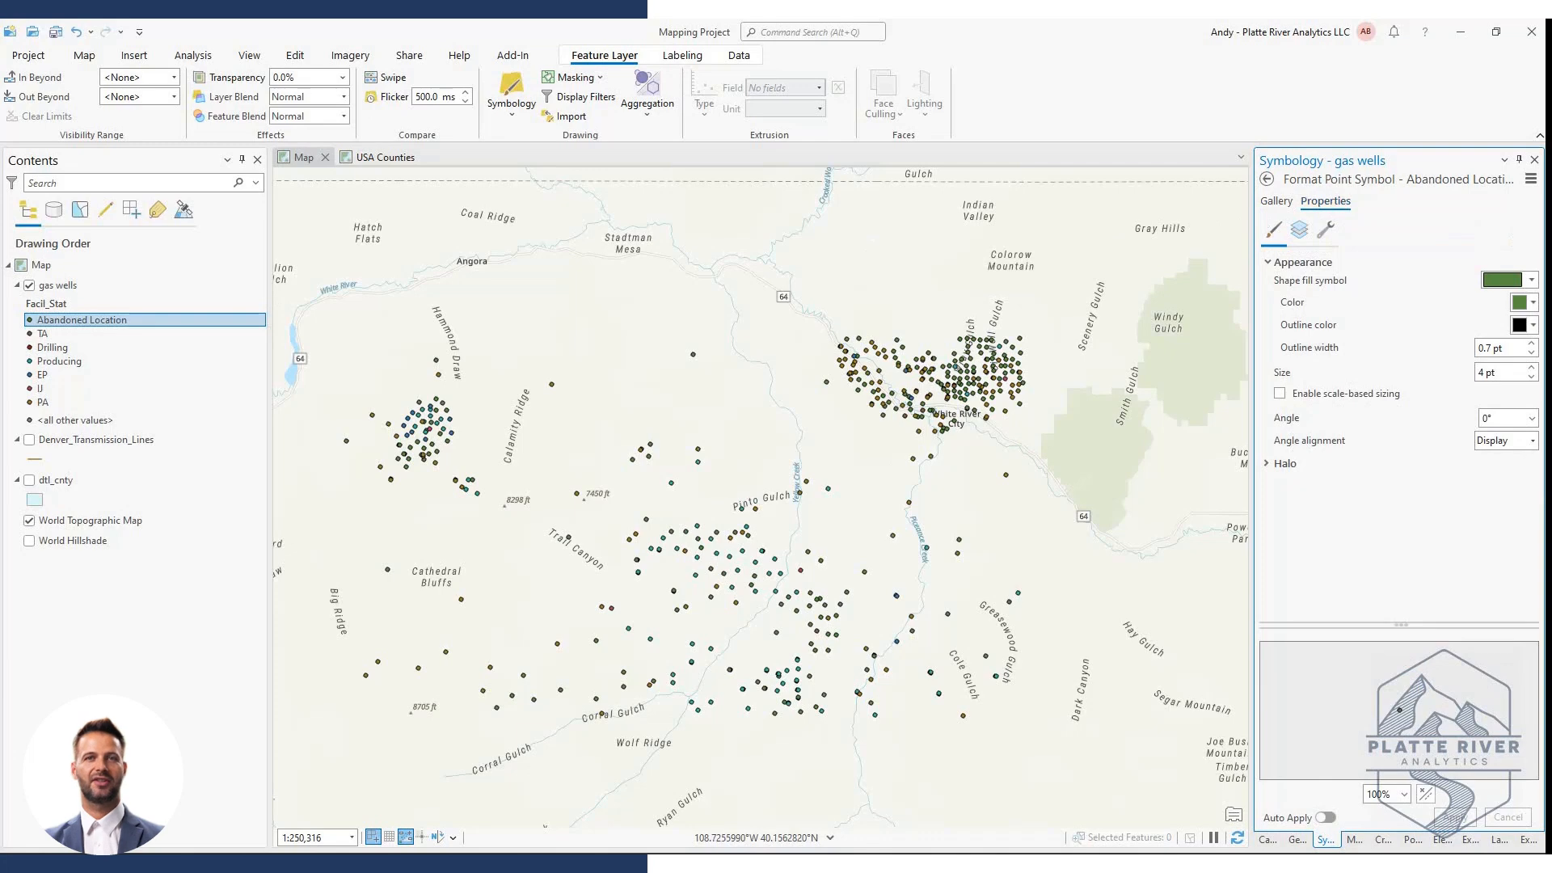
{"action": "left_click", "coordinate": [1525, 303]}
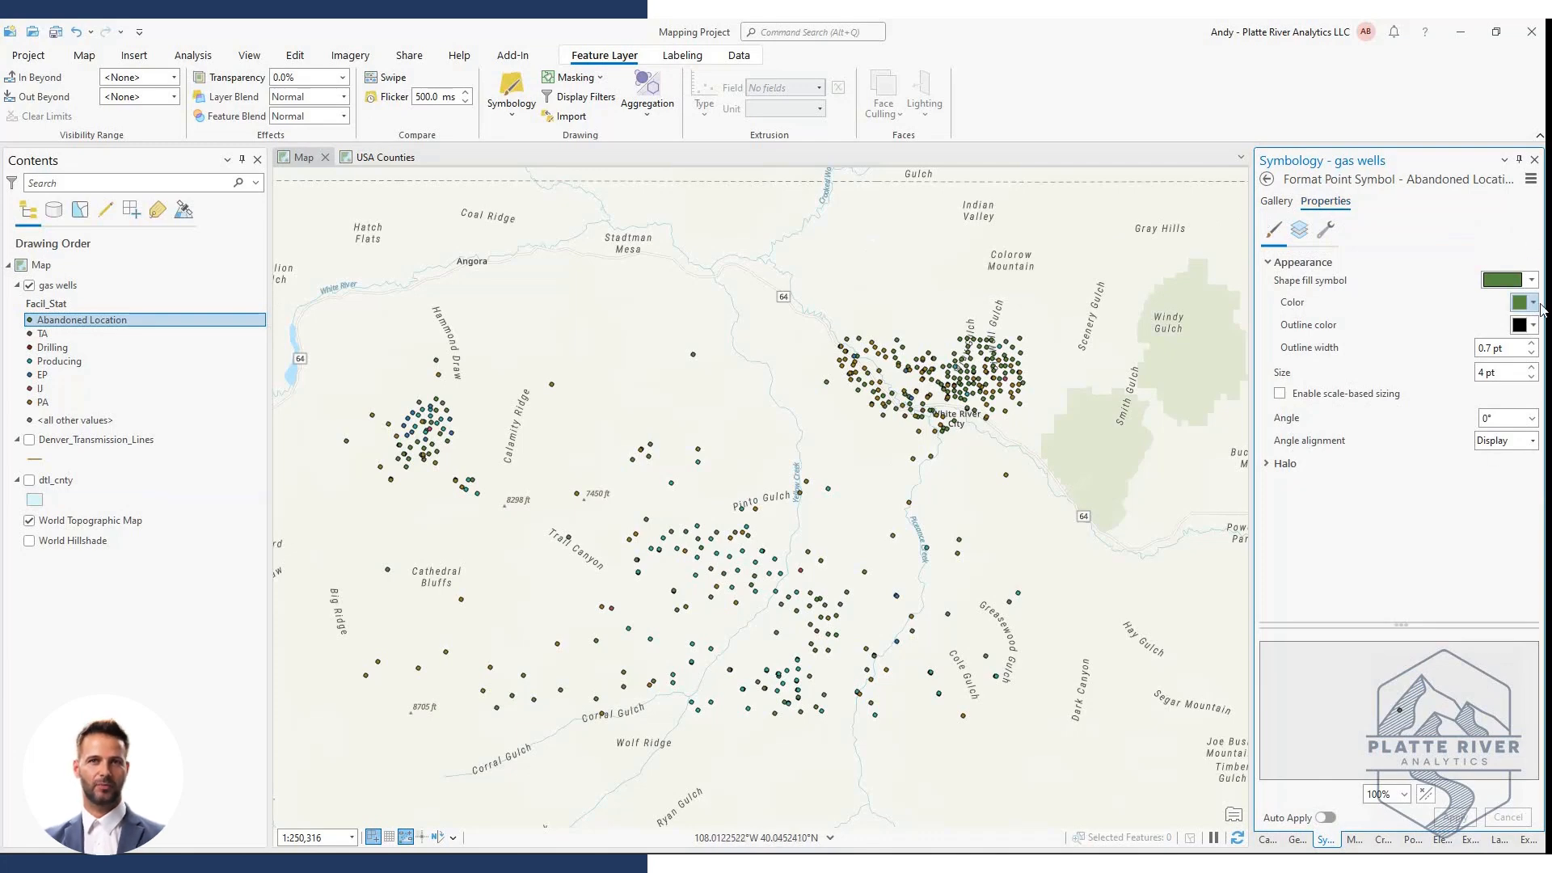
{"action": "left_click", "coordinate": [1361, 391]}
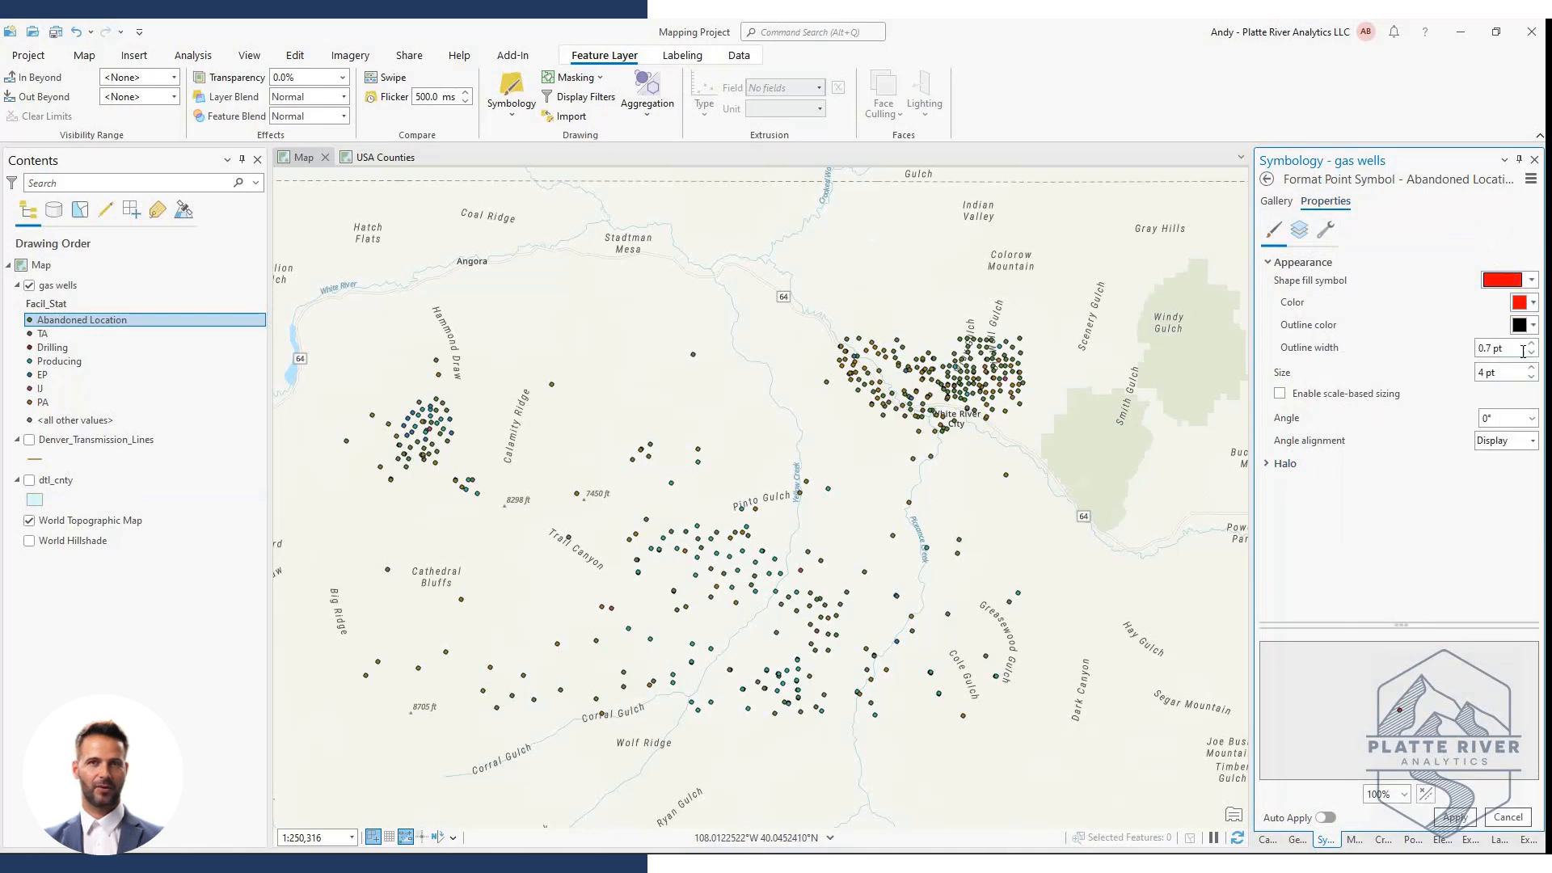
{"action": "left_click", "coordinate": [1533, 325]}
{"action": "left_click", "coordinate": [1493, 451]}
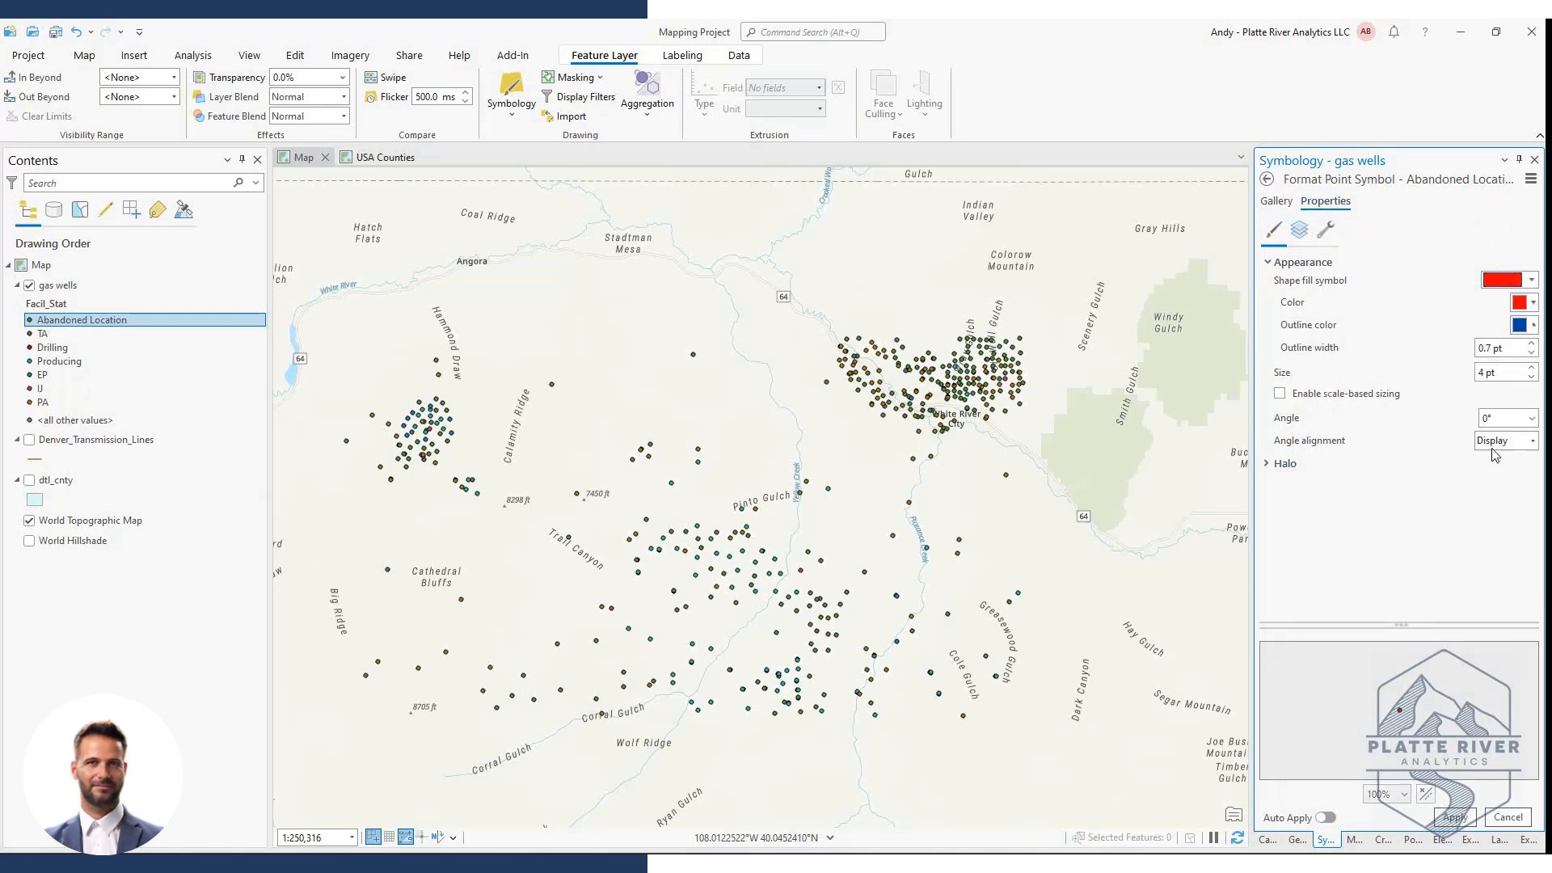
Set the Abandoned Location symbol's outline width to 1 pt and size to 6 pt, and apply the changes
{"action": "left_click", "coordinate": [1531, 344]}
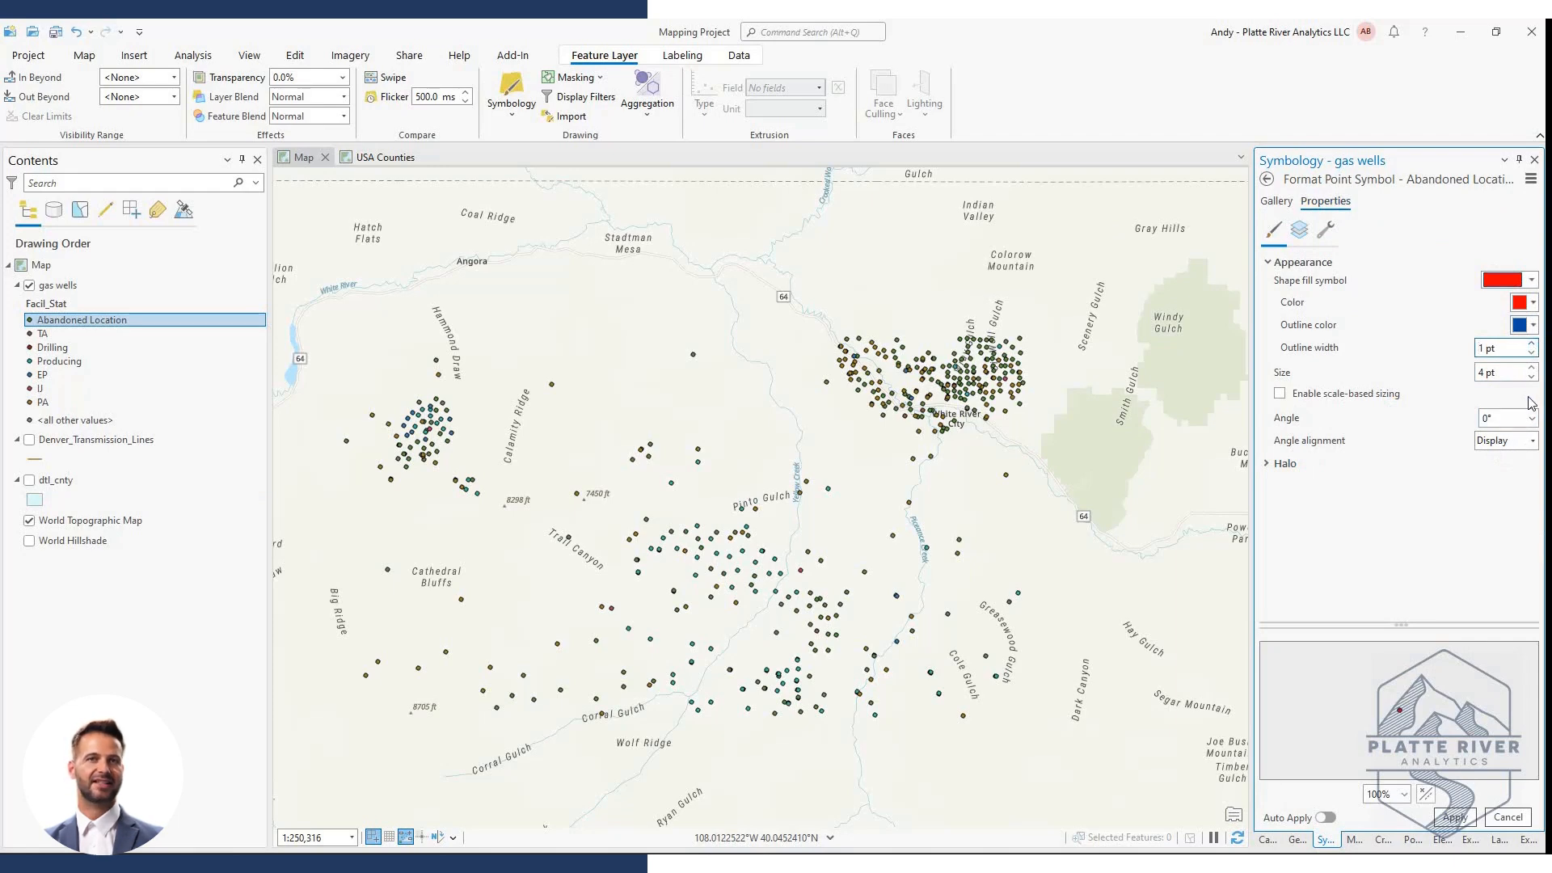
{"action": "left_click", "coordinate": [1532, 368]}
{"action": "left_click", "coordinate": [1531, 368]}
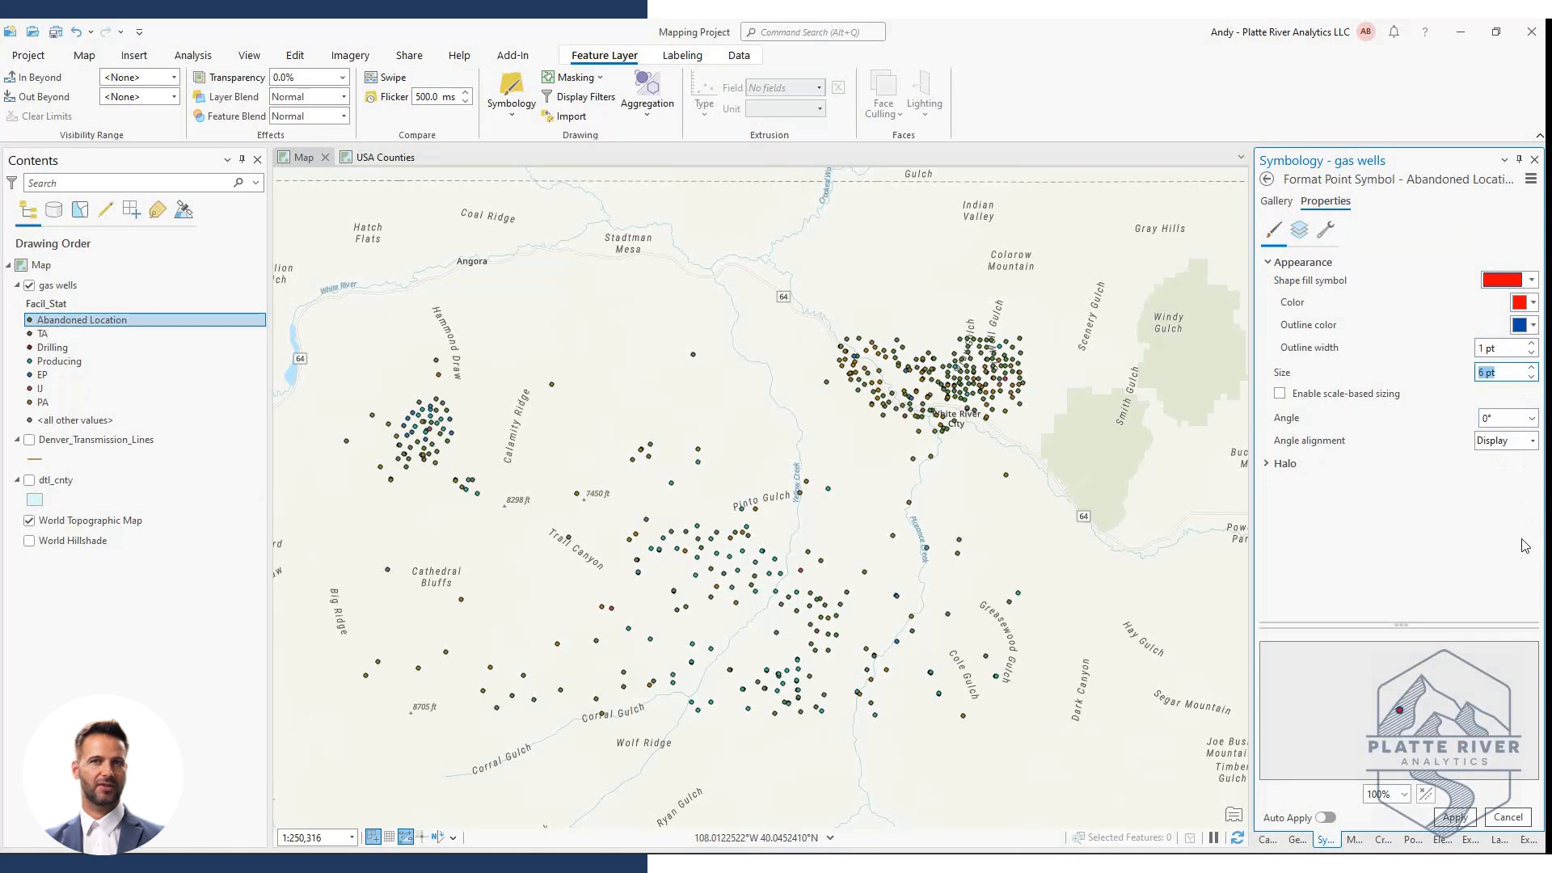
{"action": "left_click", "coordinate": [1466, 818]}
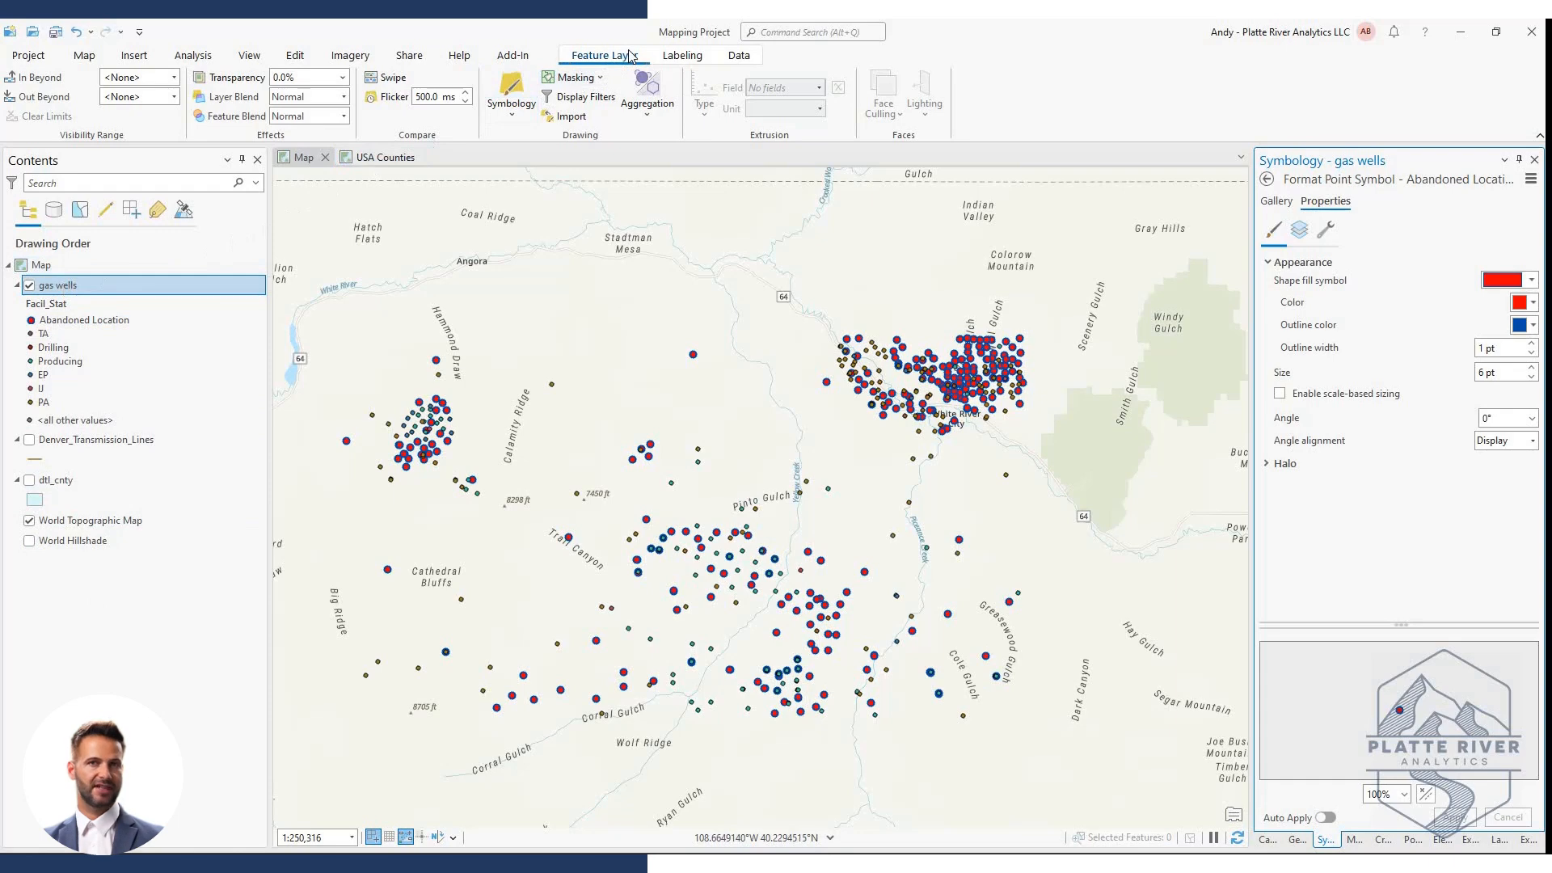
Symbolize the gas wells layer with Graduated Colors based on the Max_MD field
{"action": "left_click", "coordinate": [517, 121]}
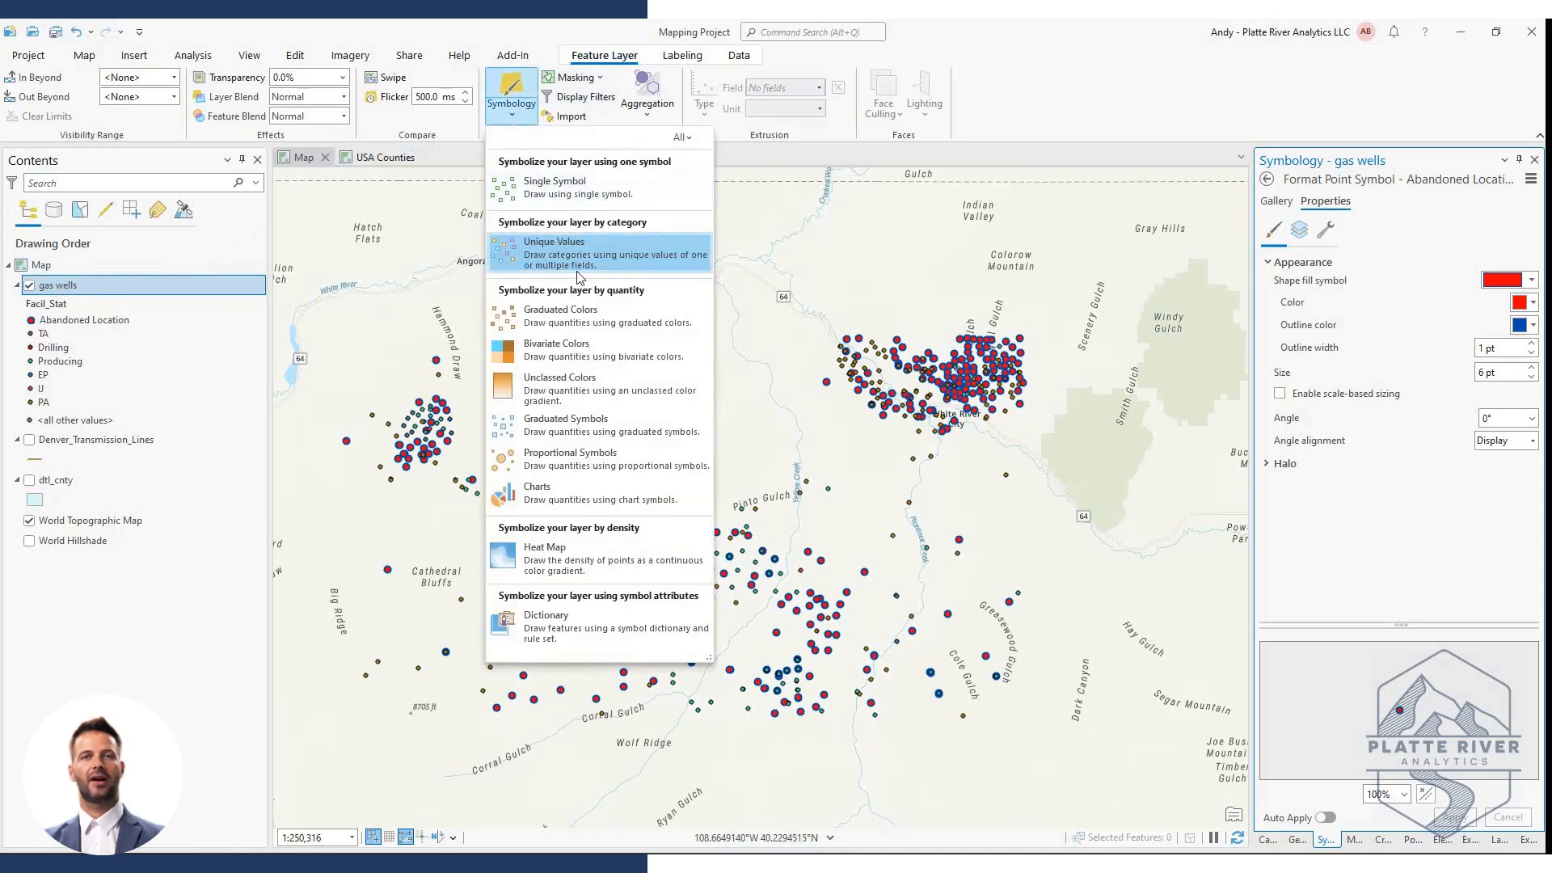
{"action": "left_click", "coordinate": [579, 322]}
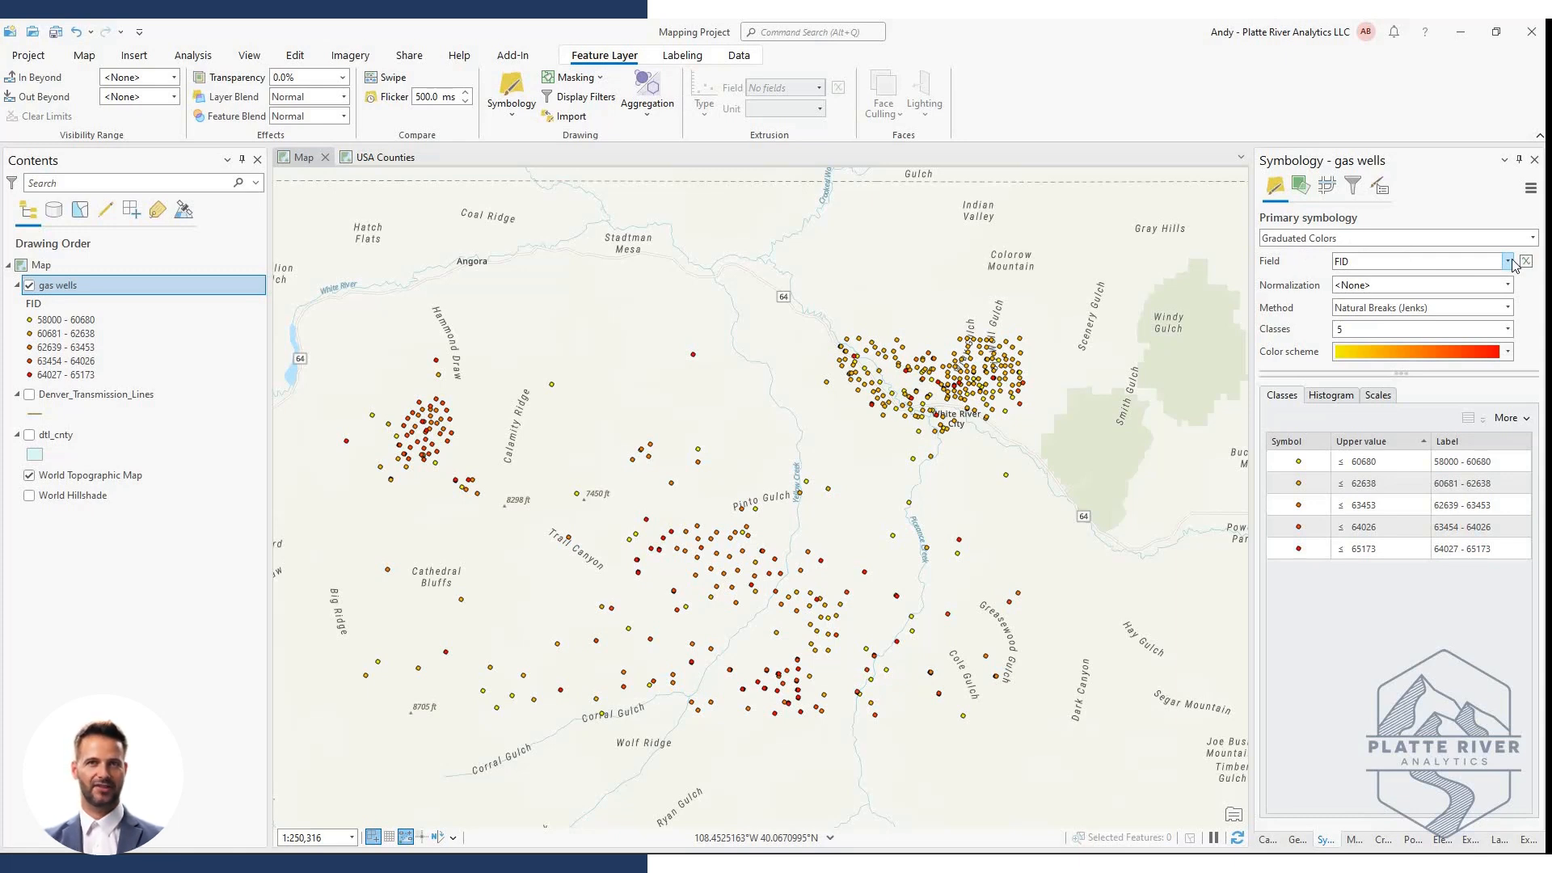
{"action": "left_click", "coordinate": [1510, 261]}
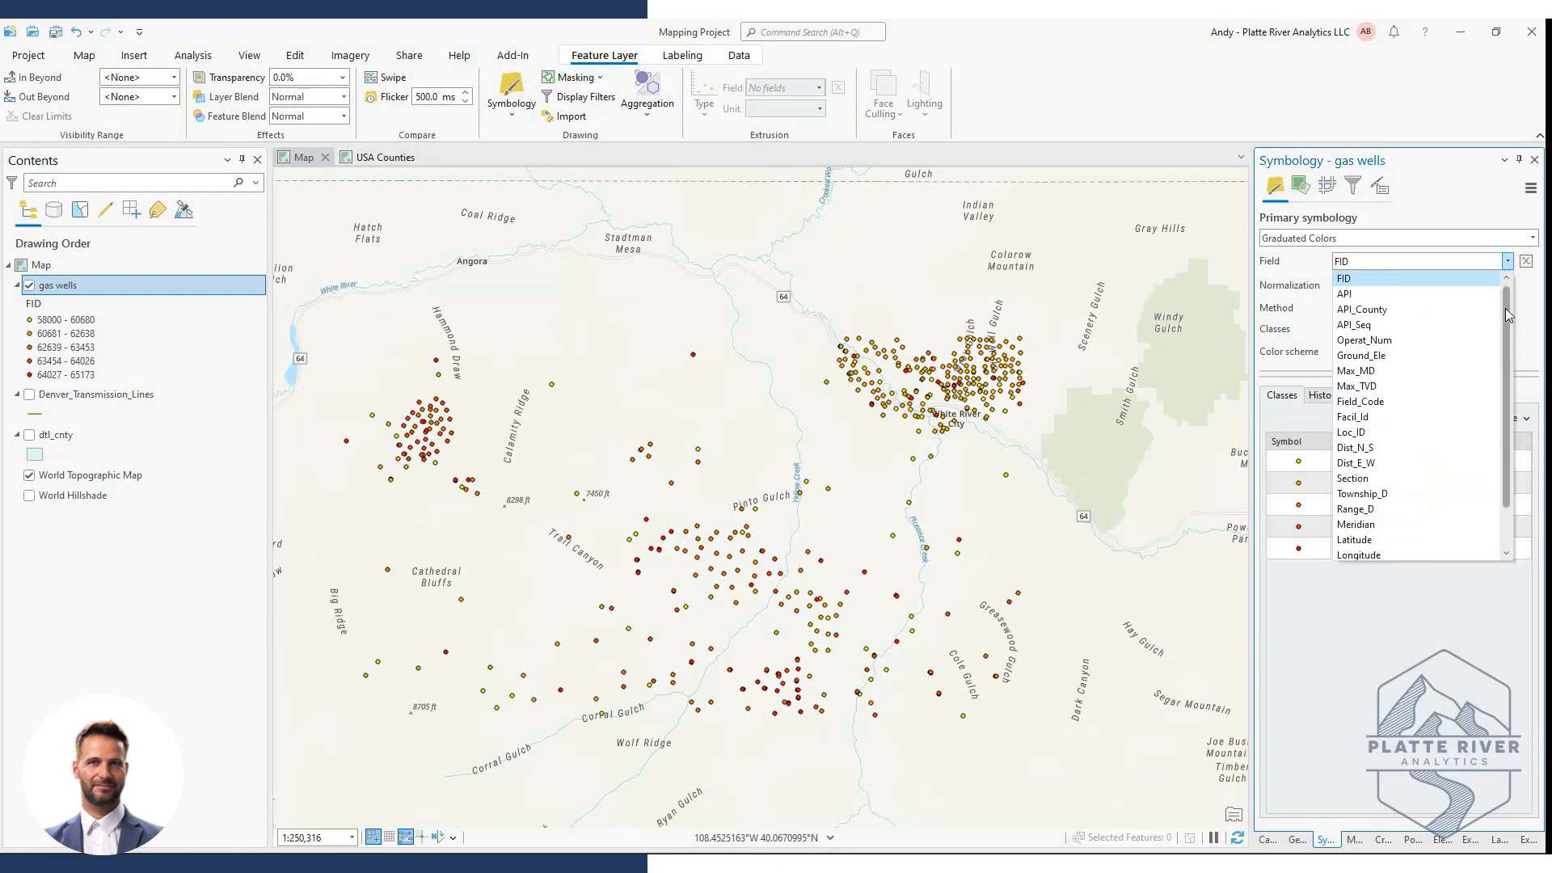
{"action": "left_click", "coordinate": [1389, 376]}
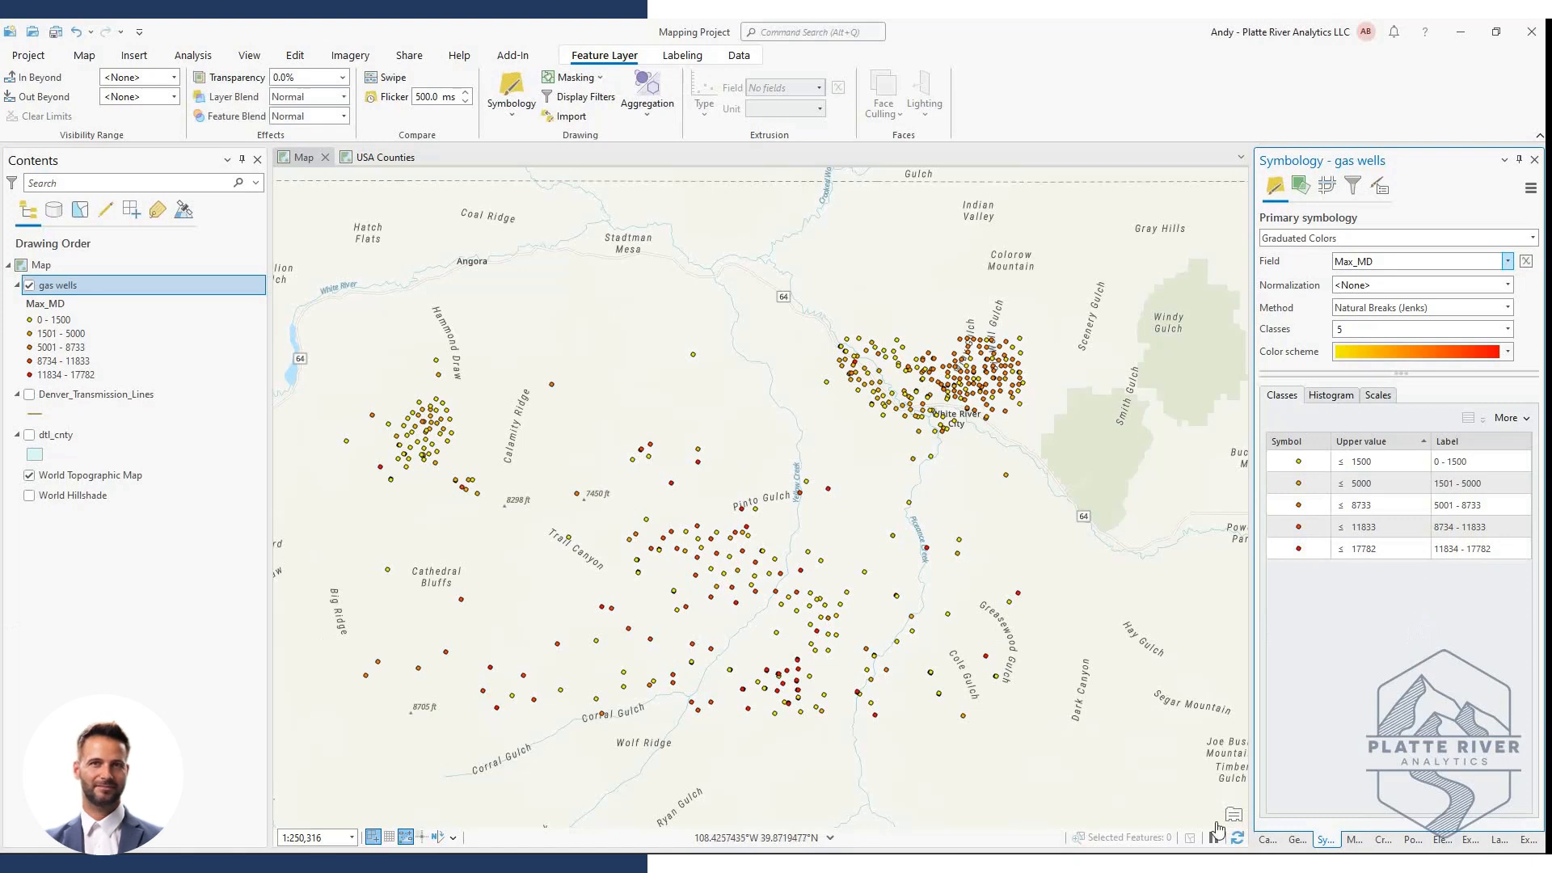
Review the available class counts and color schemes for the graduated colors symbology
{"action": "left_click", "coordinate": [1508, 329]}
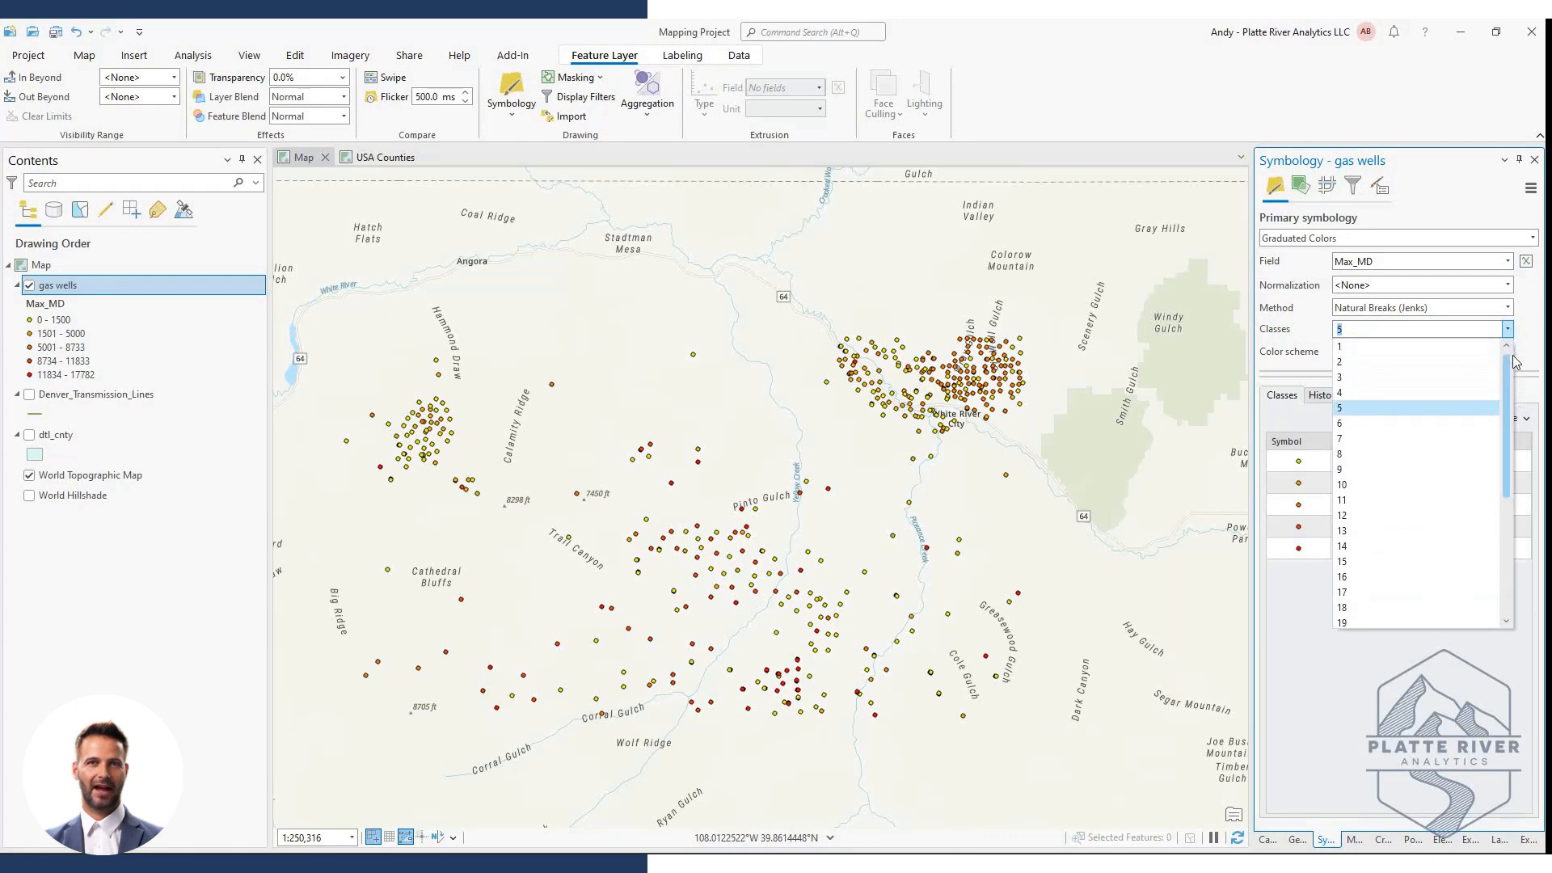
{"action": "scroll", "coordinate": [1516, 406], "scroll_direction": "down", "scroll_amount": 3}
{"action": "left_click", "coordinate": [1421, 501]}
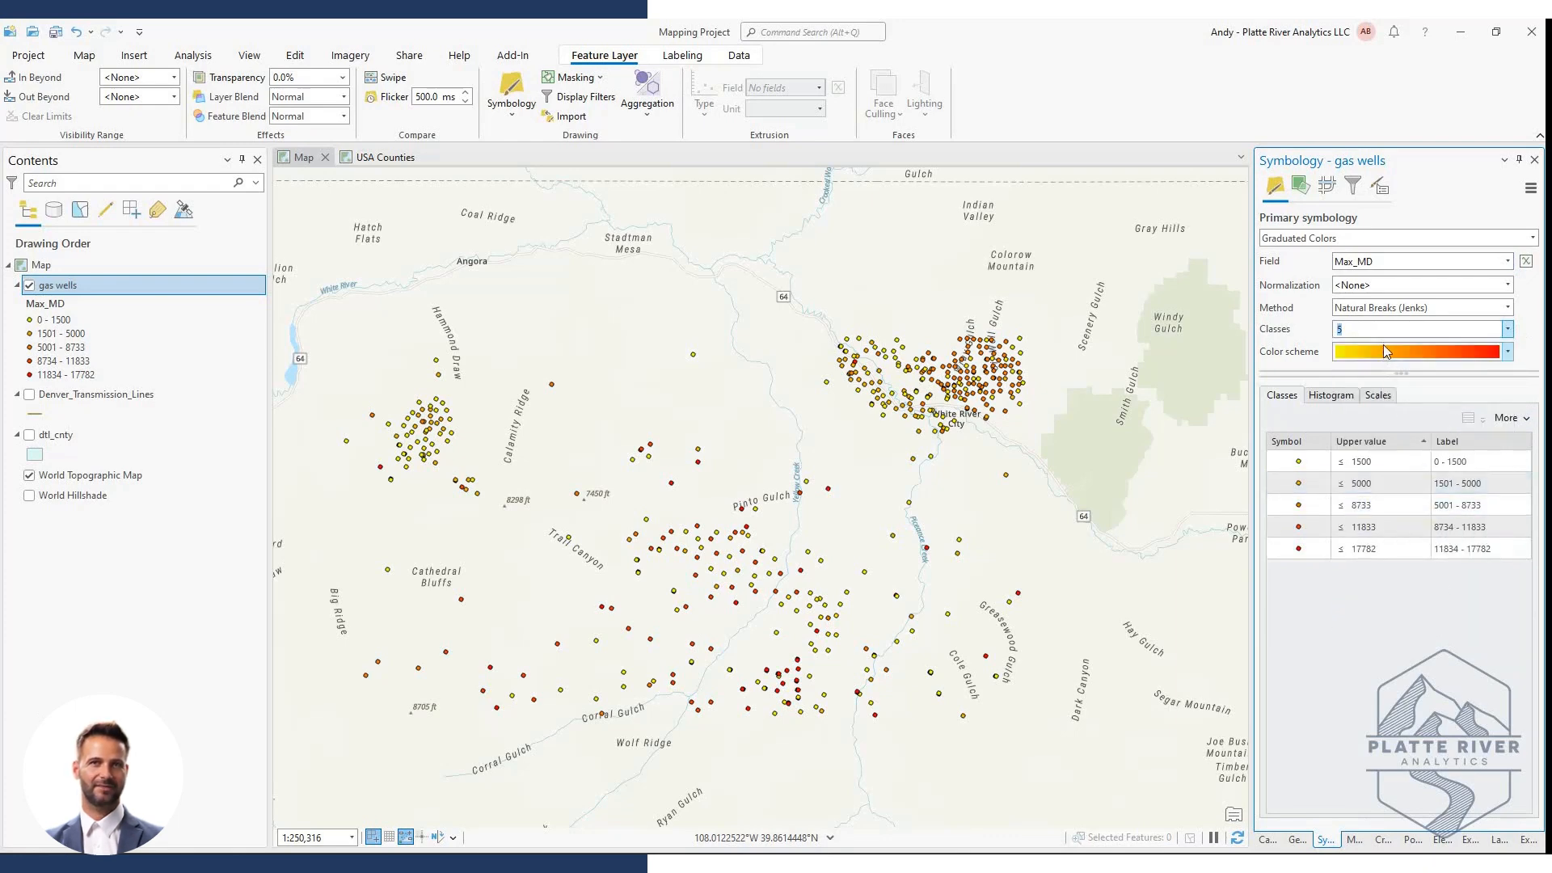
{"action": "left_click", "coordinate": [1509, 353]}
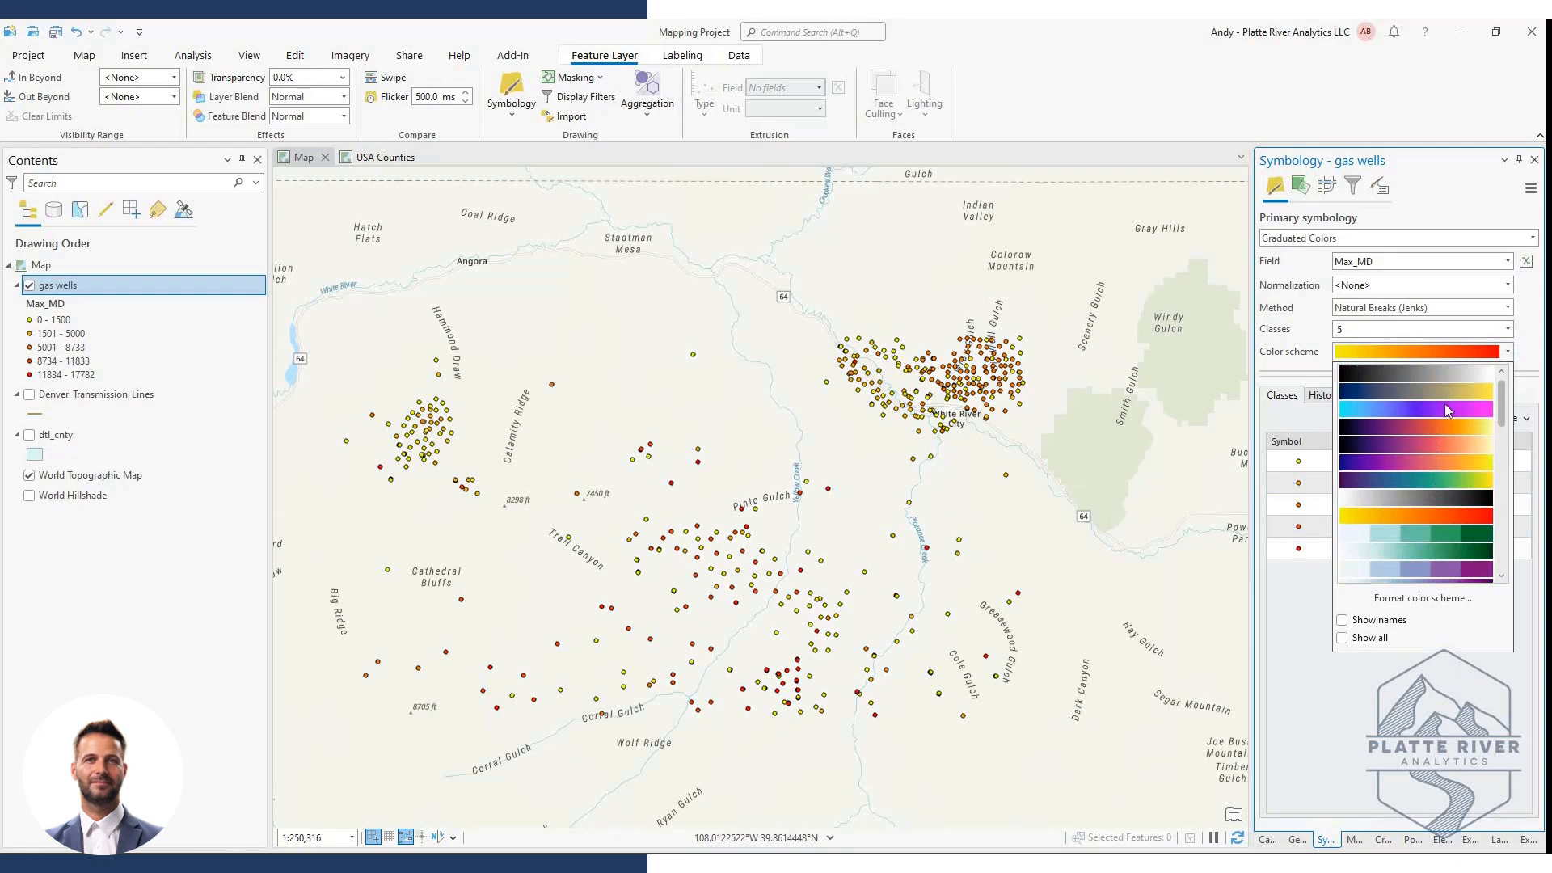
{"action": "left_click", "coordinate": [1423, 705]}
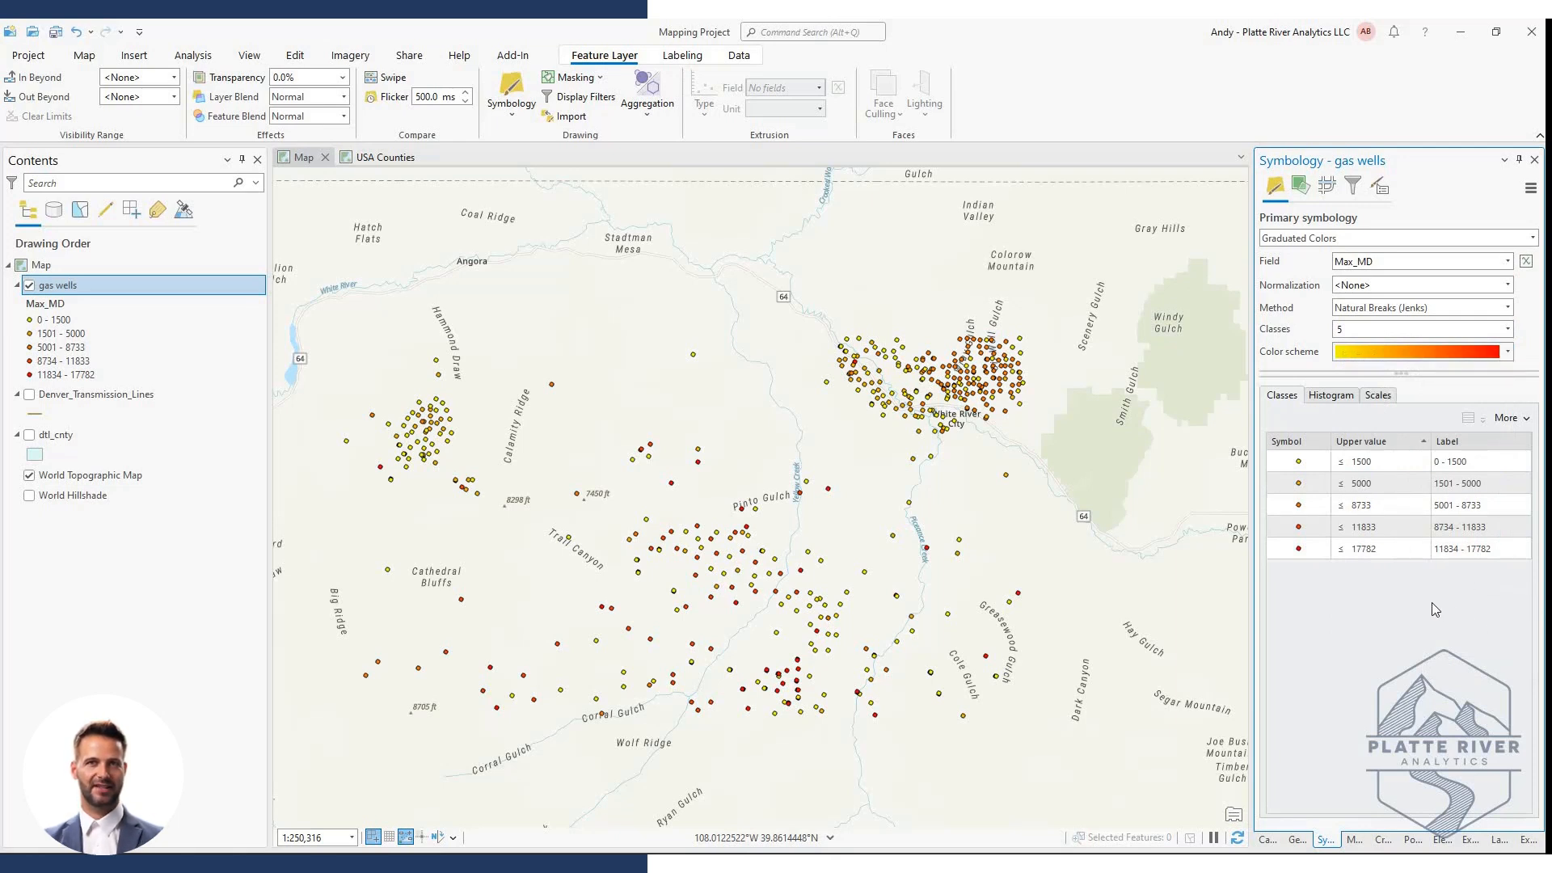
Examine the upper values and labels of the Max_MD classes, and display the class histogram
{"action": "left_click", "coordinate": [1410, 507]}
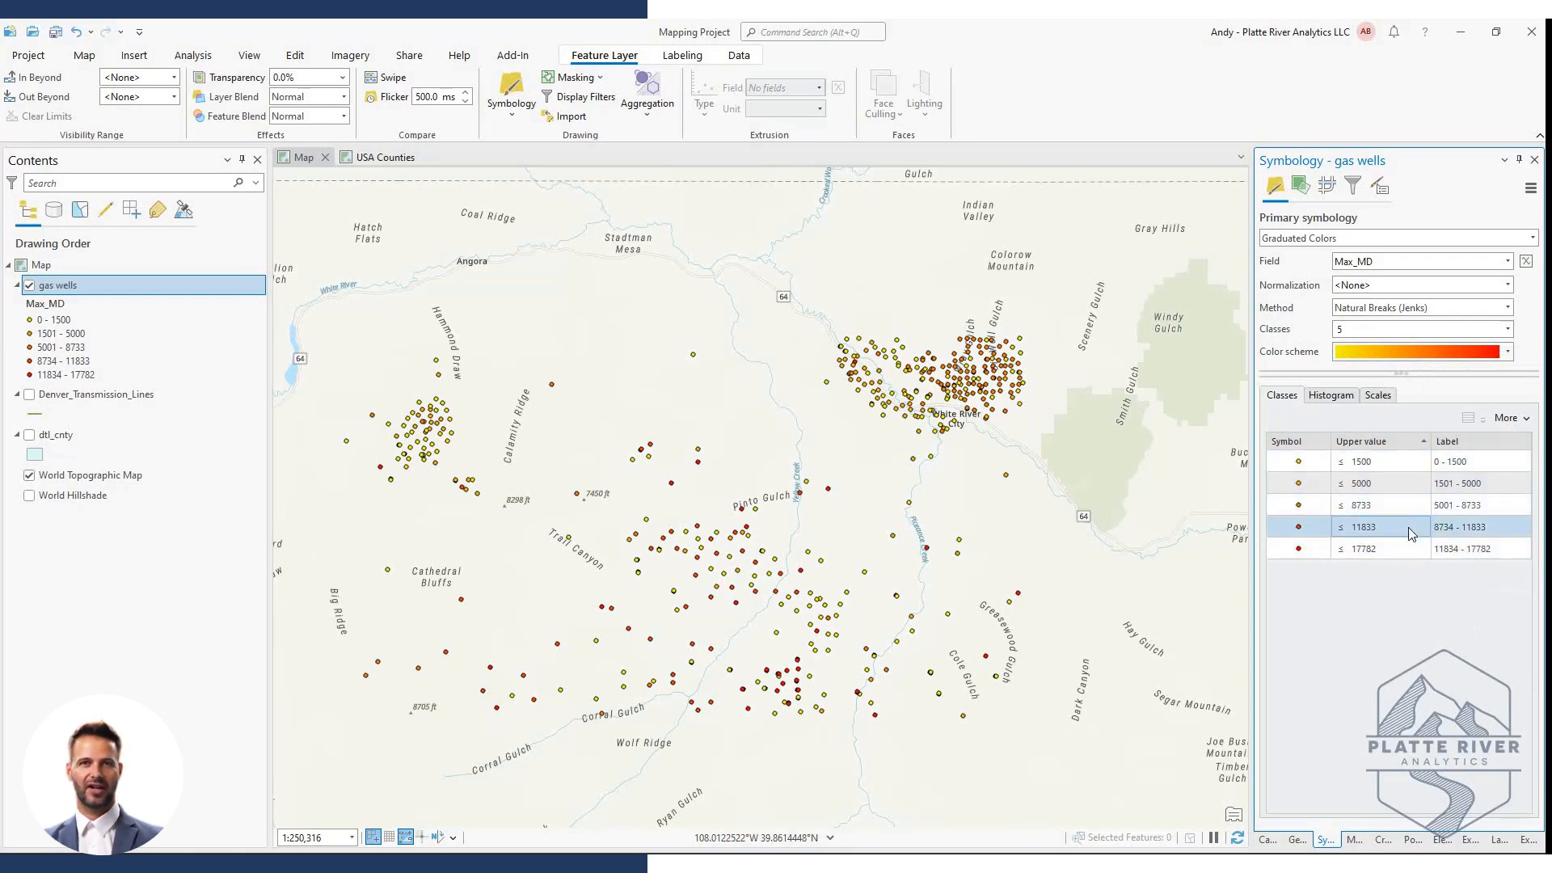
{"action": "left_click", "coordinate": [1412, 527]}
{"action": "left_click", "coordinate": [1387, 483]}
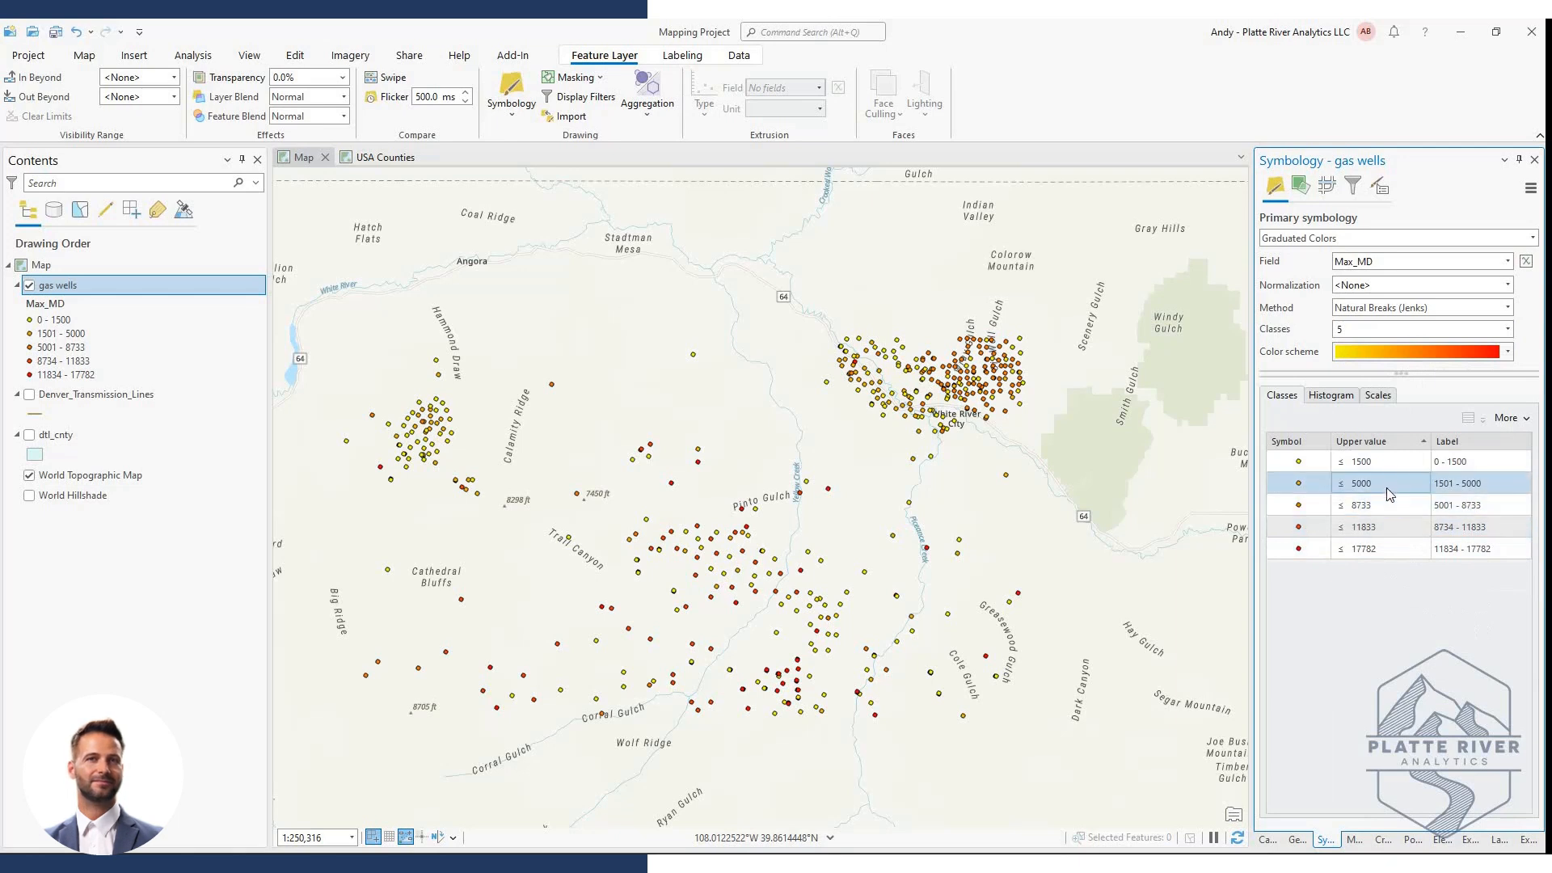
{"action": "left_click", "coordinate": [1386, 466]}
{"action": "left_click", "coordinate": [1487, 468]}
{"action": "left_click", "coordinate": [1495, 489]}
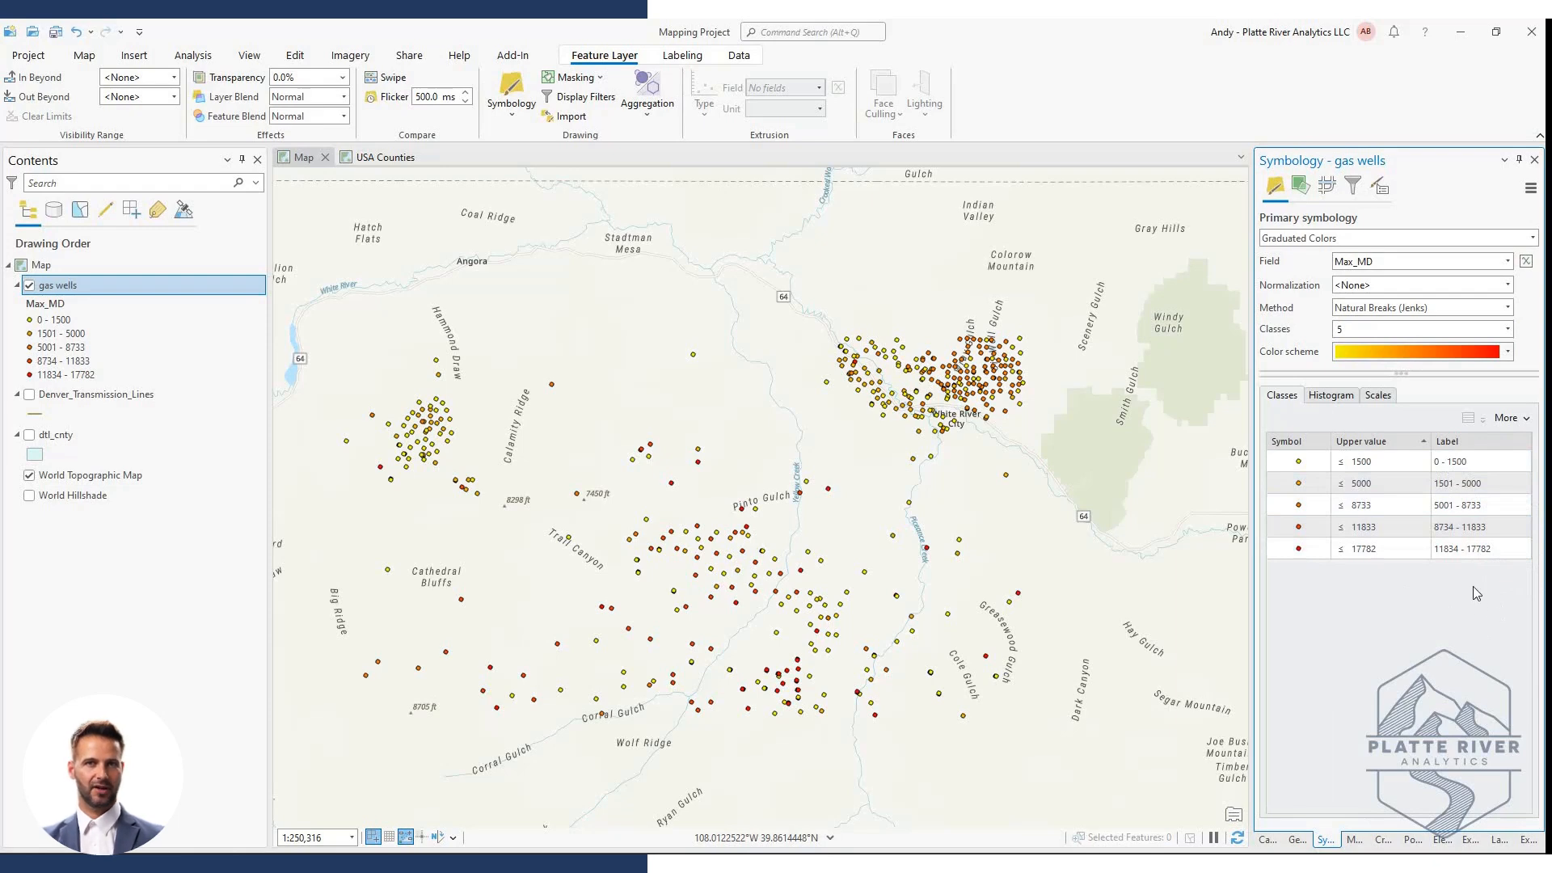
{"action": "left_click", "coordinate": [1339, 402]}
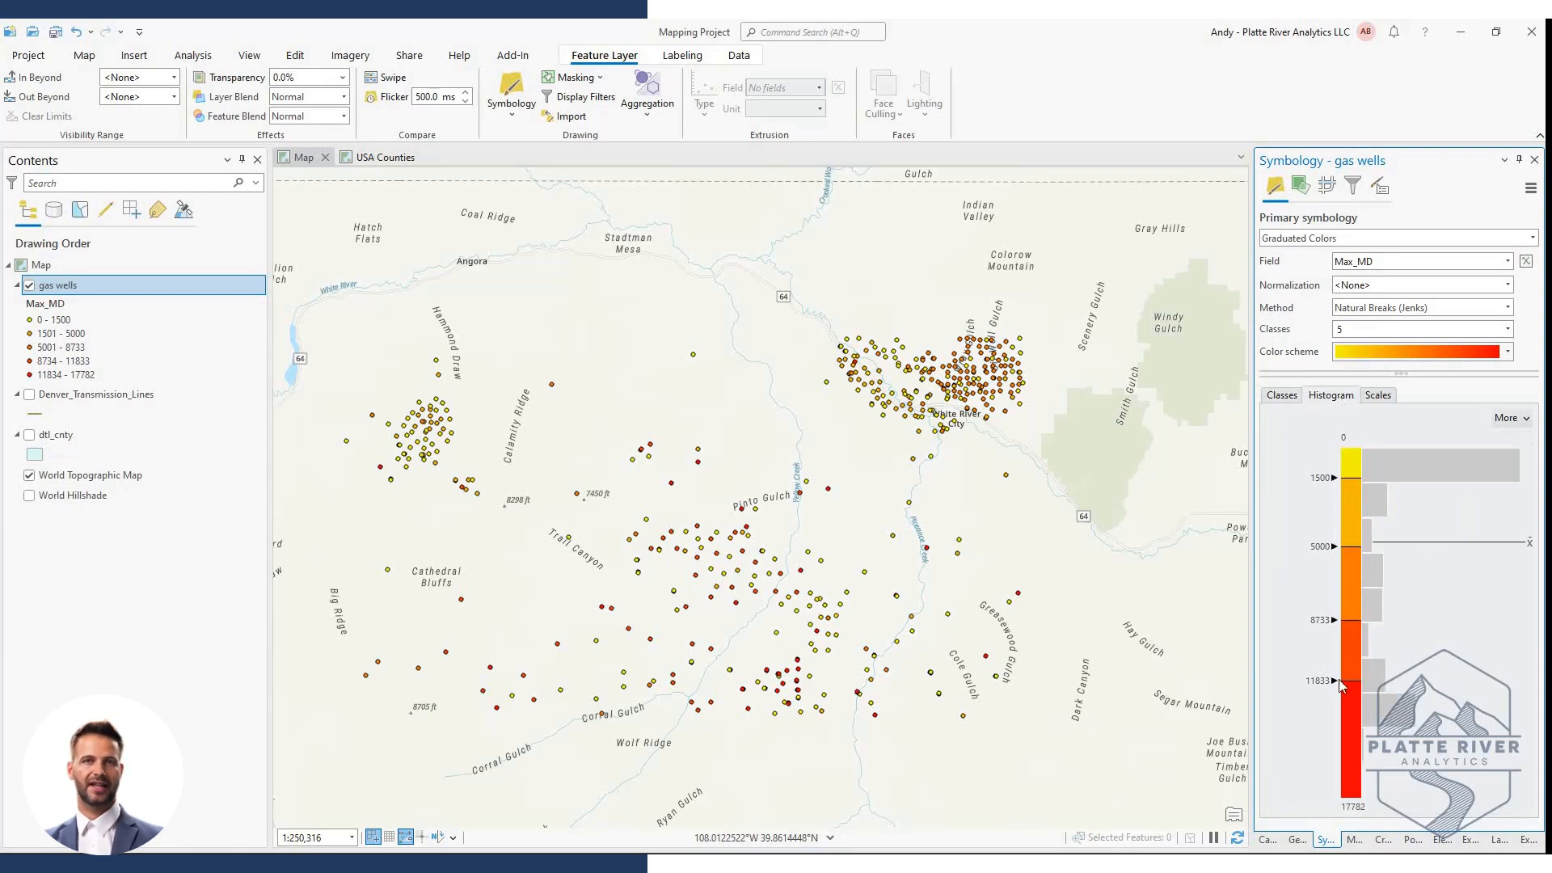
Raise the upper three movable Max_MD class breaks on the histogram to about 12860, 9924 and 6109
{"action": "left_click_drag", "start_coordinate": [1339, 688], "coordinate": [1340, 700]}
{"action": "left_click_drag", "start_coordinate": [1338, 624], "coordinate": [1339, 645]}
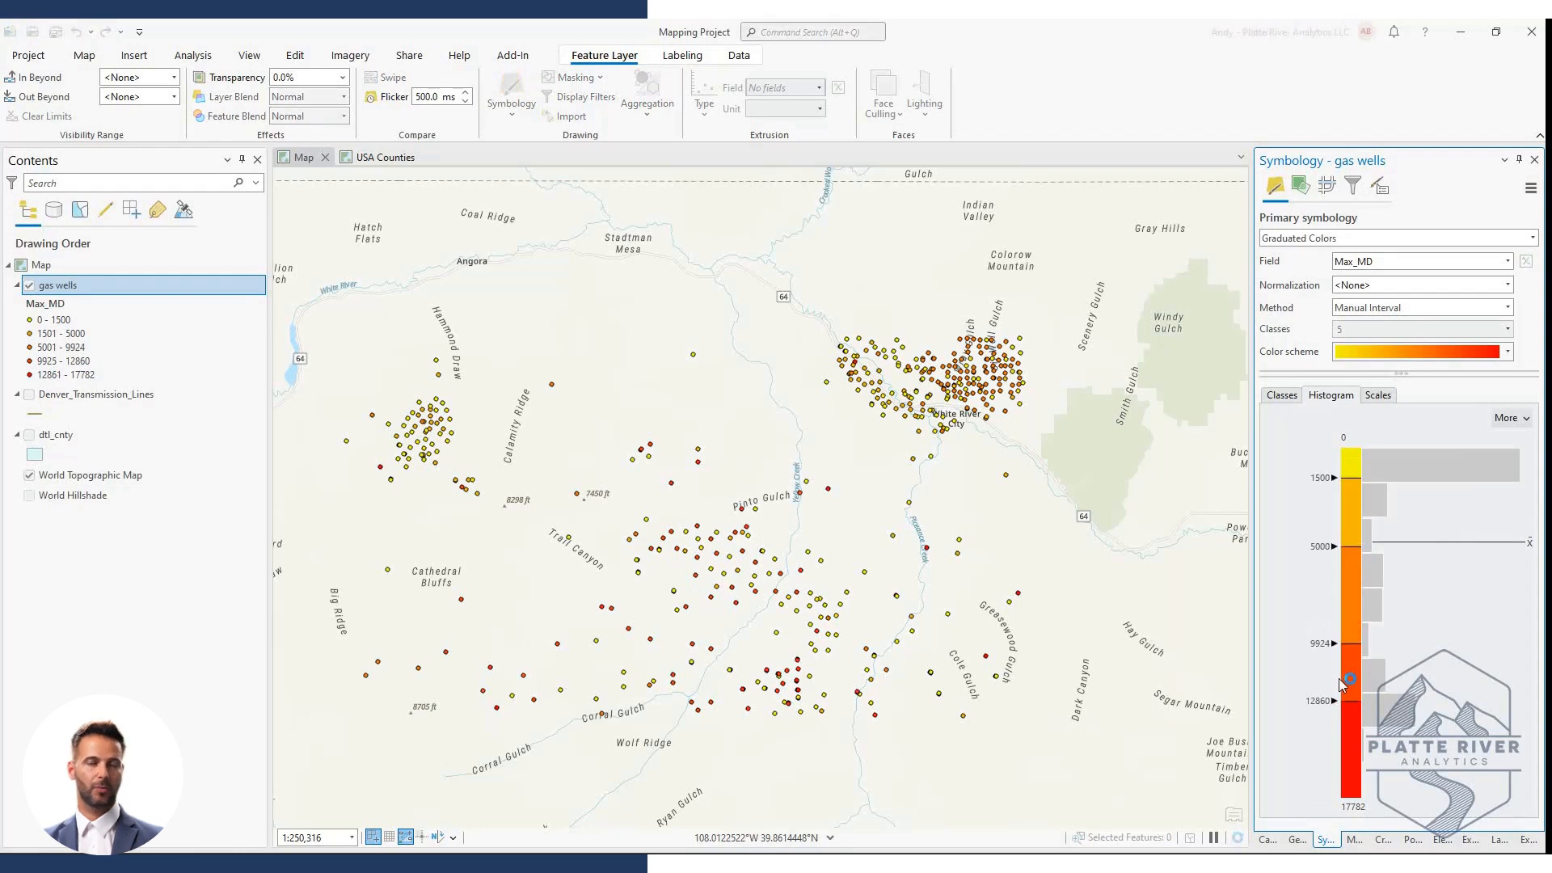
{"action": "left_click_drag", "start_coordinate": [1334, 548], "coordinate": [1334, 569]}
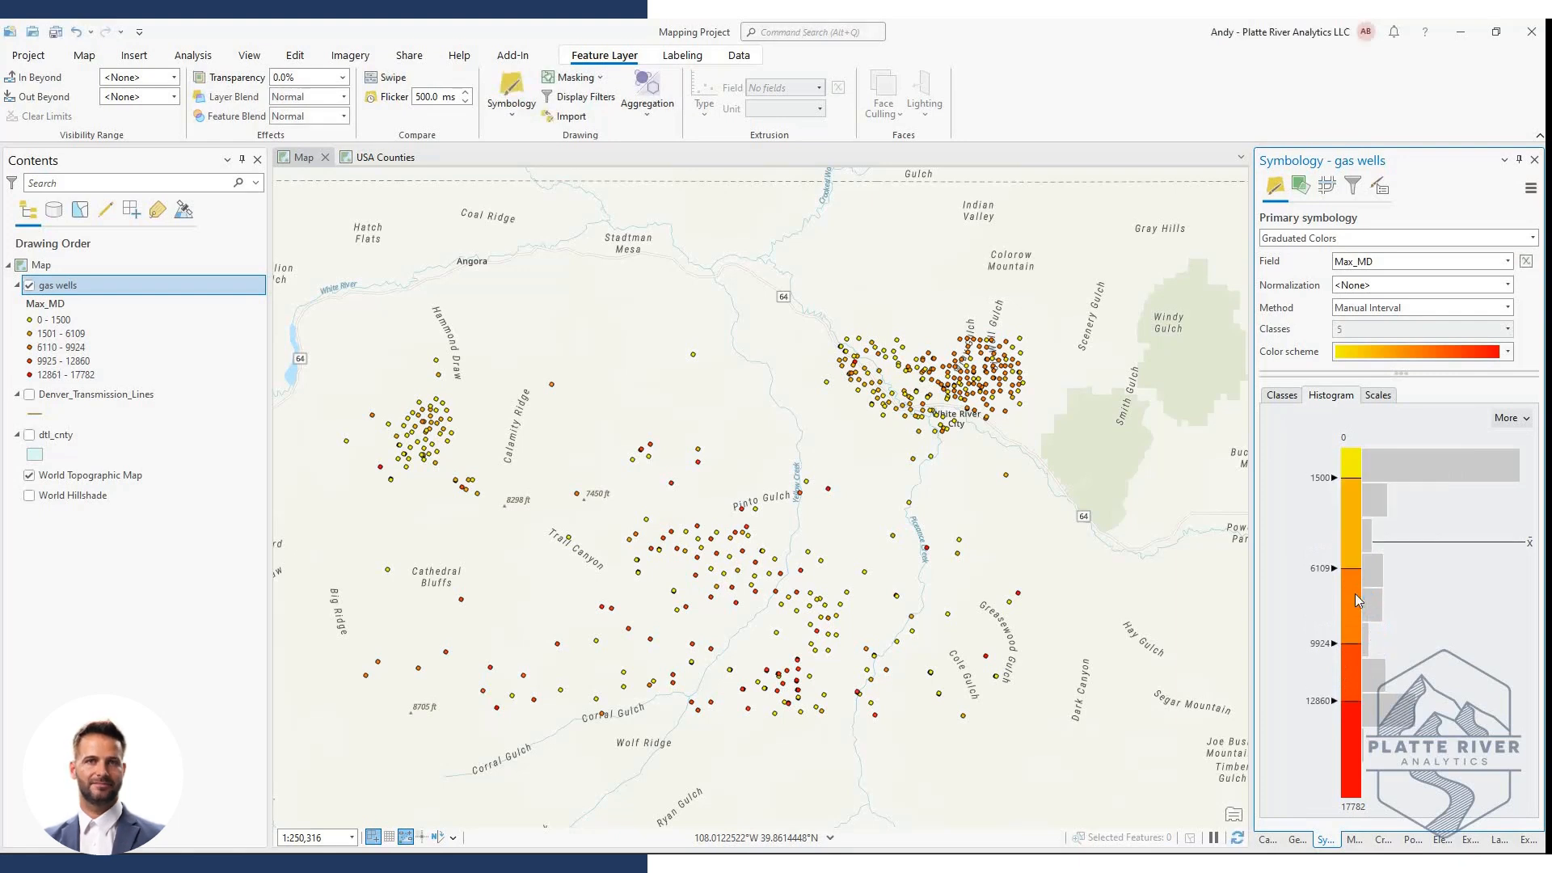
Append "Feet" to the labels of the first two Max_MD classes, making them "0 - 1500 Feet" and "1501 - 6109 Feet"
{"action": "left_click", "coordinate": [1283, 395]}
{"action": "left_click", "coordinate": [1487, 461]}
{"action": "left_click", "coordinate": [1487, 461]}
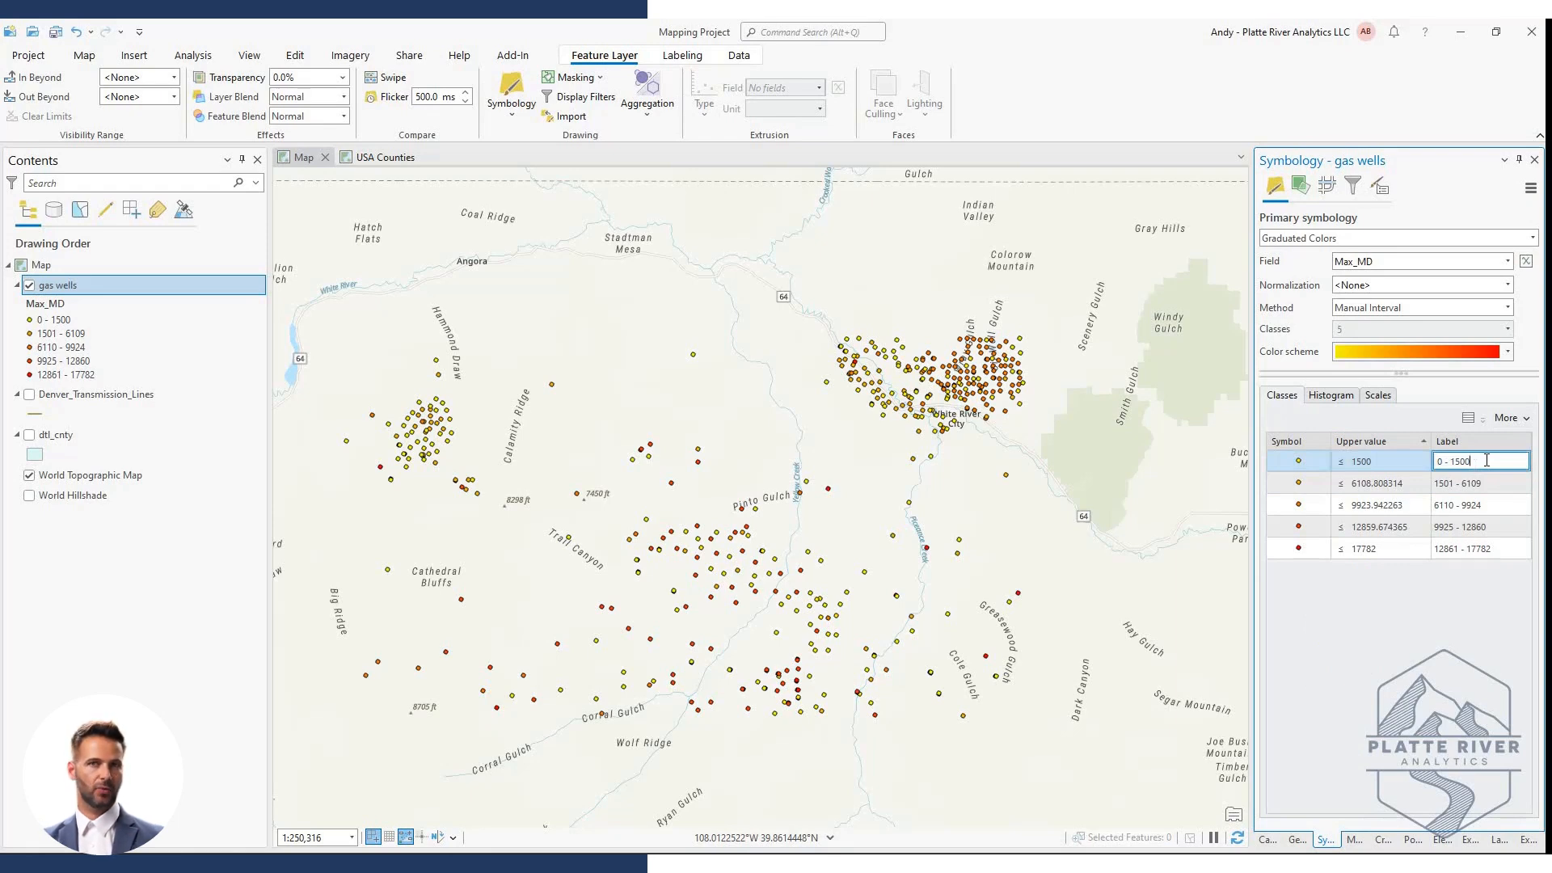
{"action": "type", "text": "Feet"}
{"action": "key", "text": "Tab"}
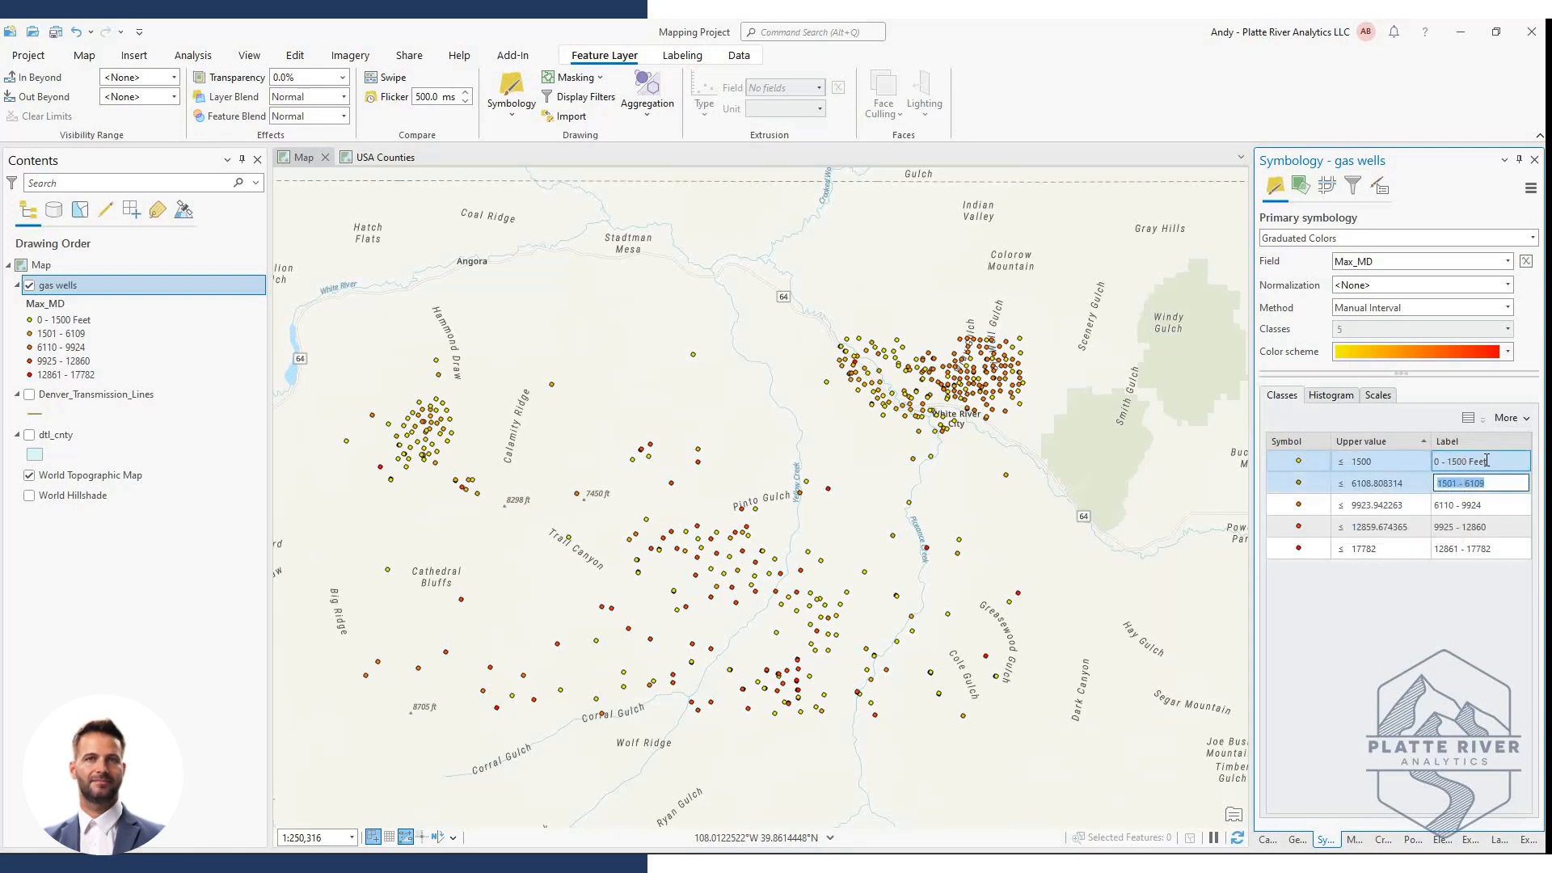
{"action": "left_click", "coordinate": [1493, 484]}
{"action": "type", "text": "F"}
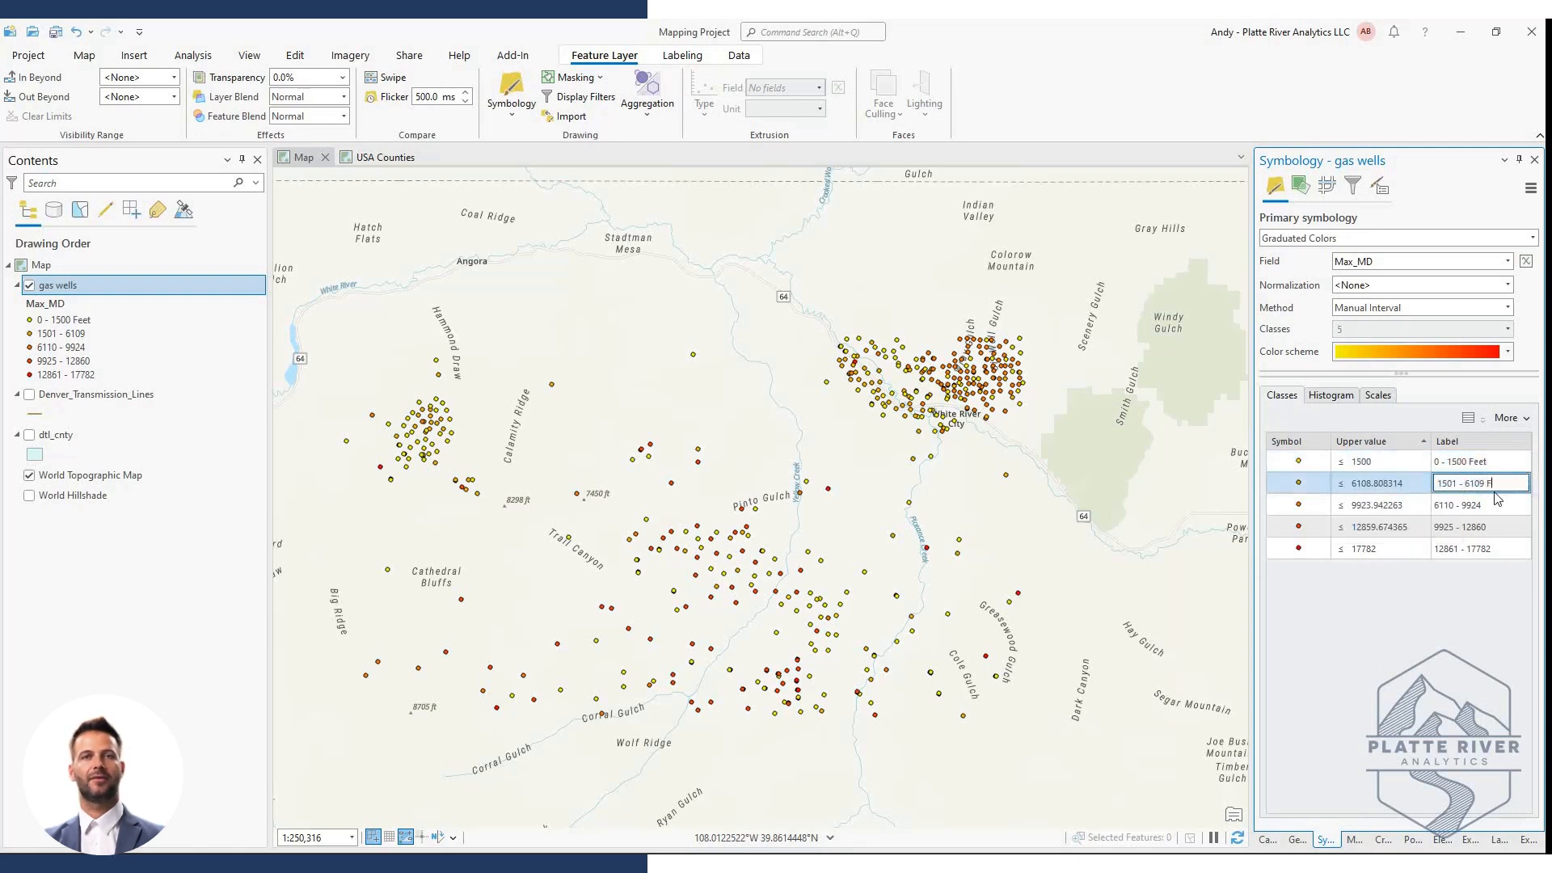
{"action": "type", "text": "eet"}
{"action": "key", "text": "Tab"}
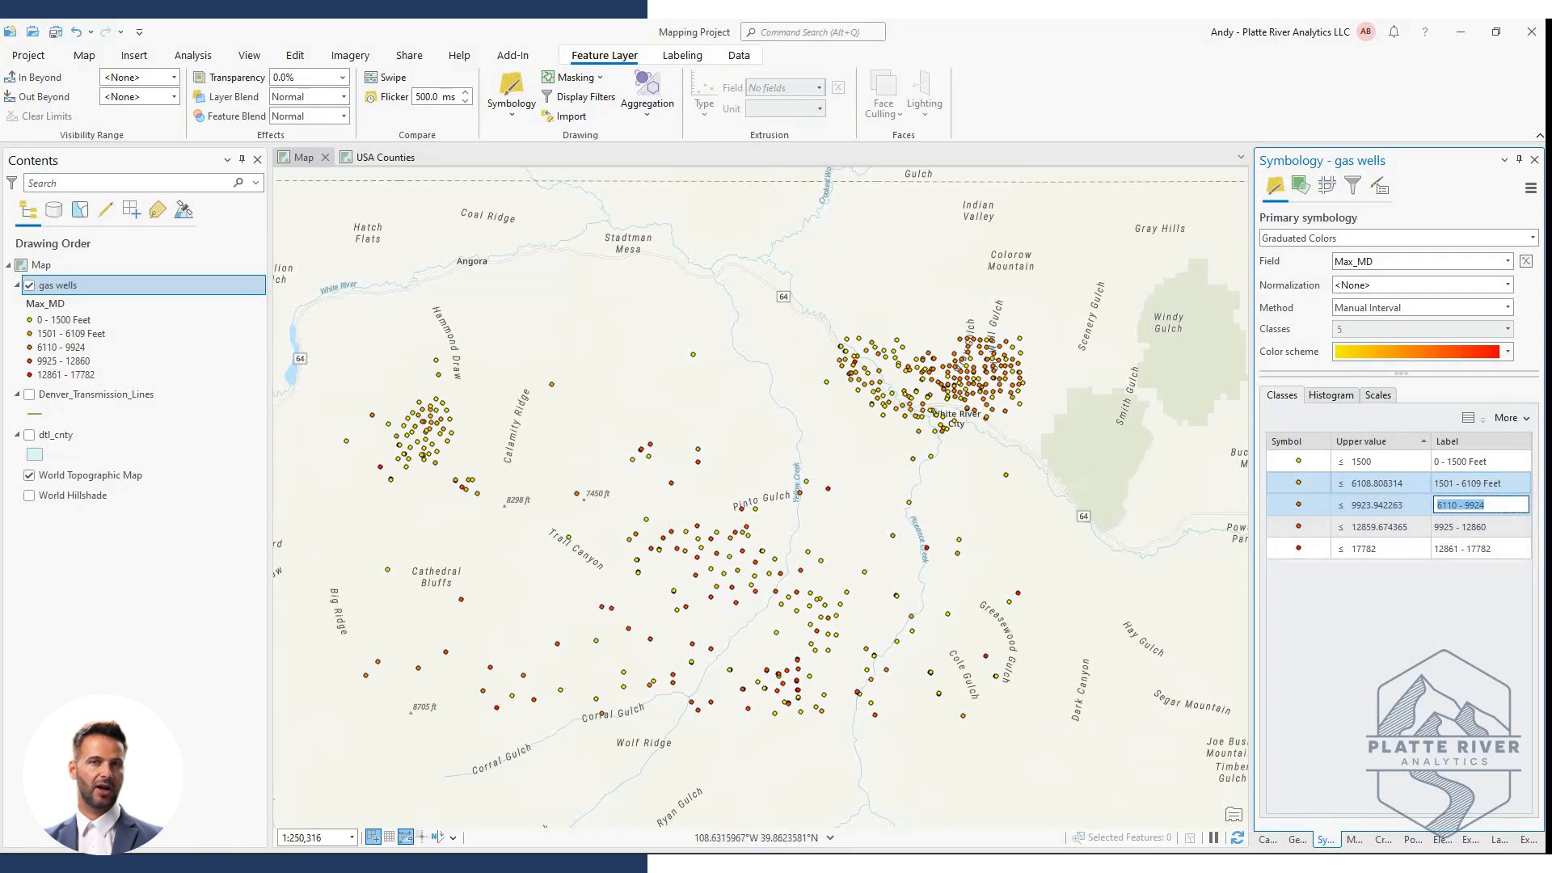